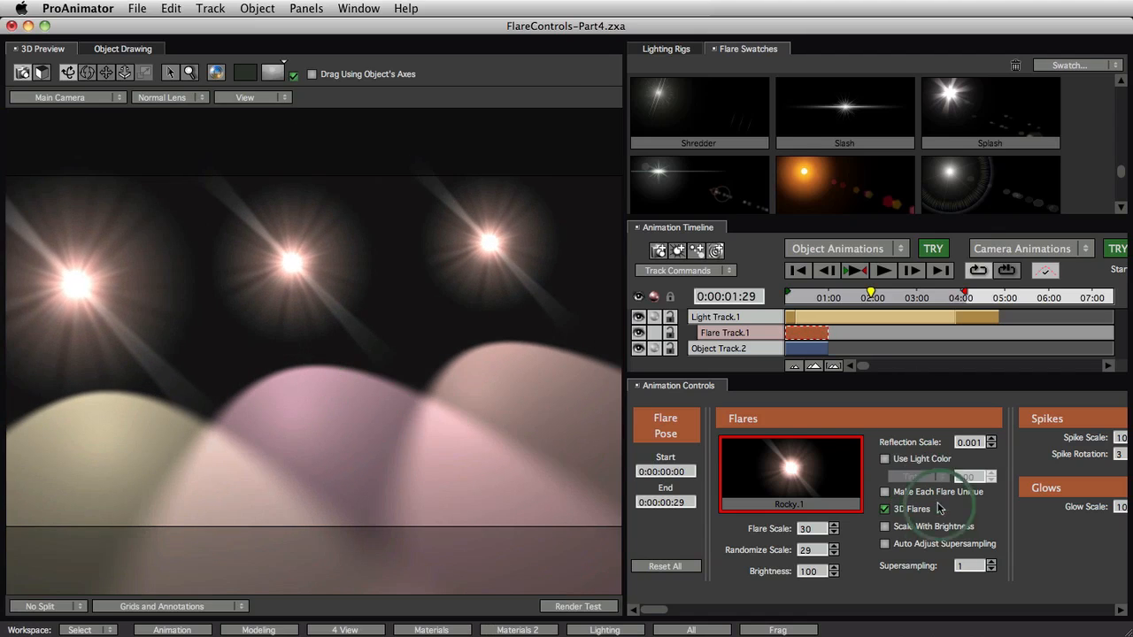
Open the Rocky.1 flare in the Lens Flare Editor
mouse_move(652, 610)
mouse_down()
mouse_move(1106, 610)
mouse_move(652, 610)
mouse_up()
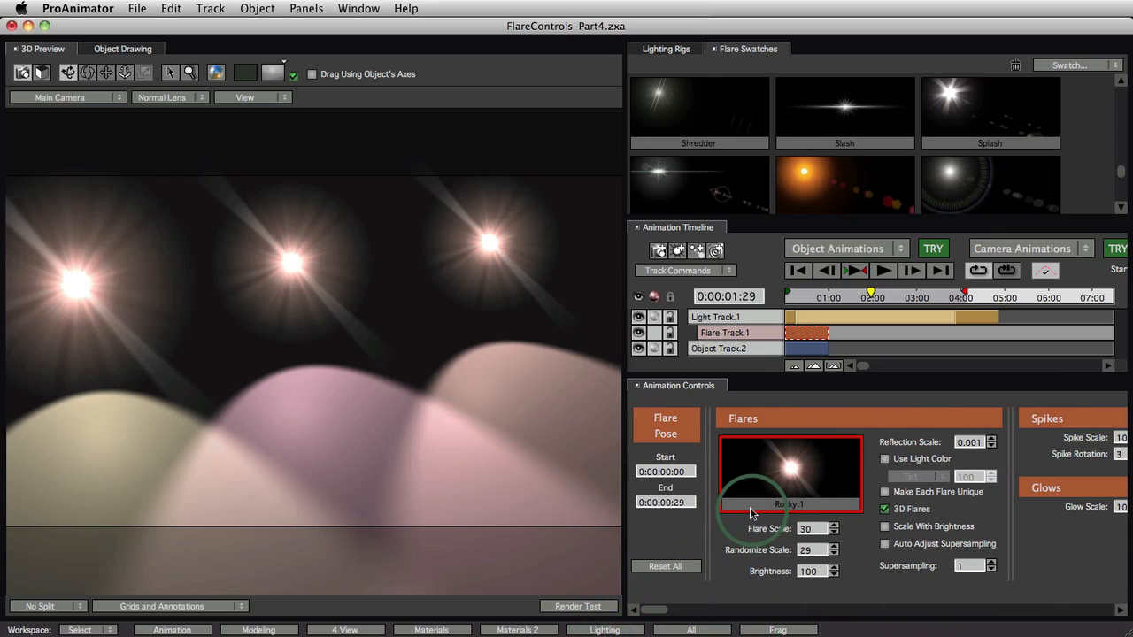
click(281, 459)
drag(512, 434, 375, 433)
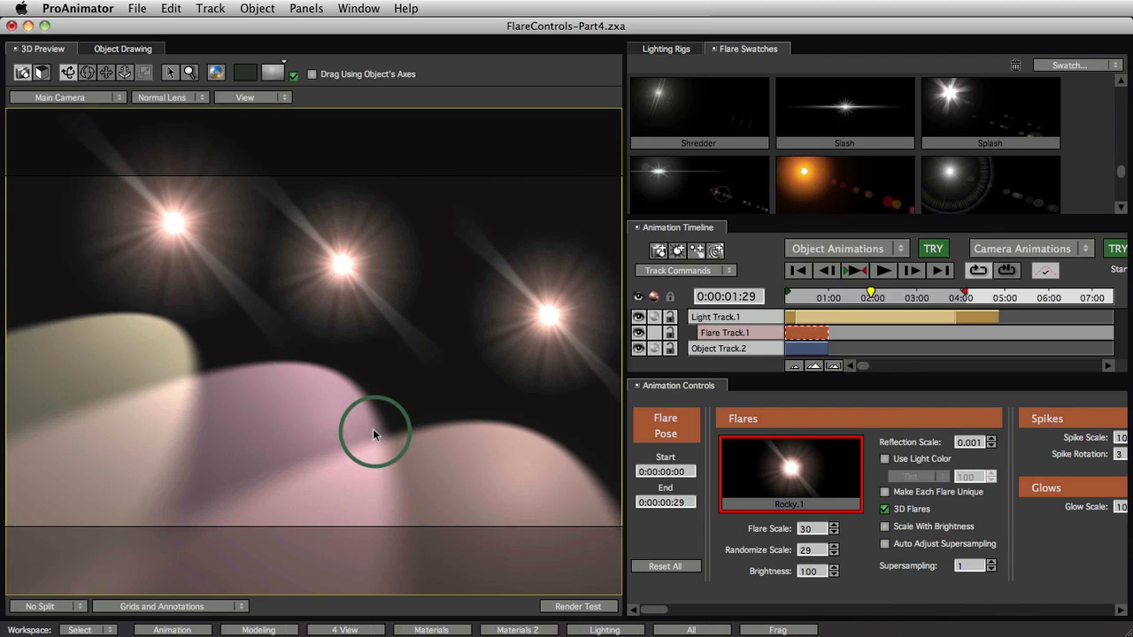
mouse_move(312, 254)
mouse_down()
mouse_move(369, 291)
mouse_move(366, 248)
mouse_move(339, 261)
mouse_move(315, 252)
mouse_up()
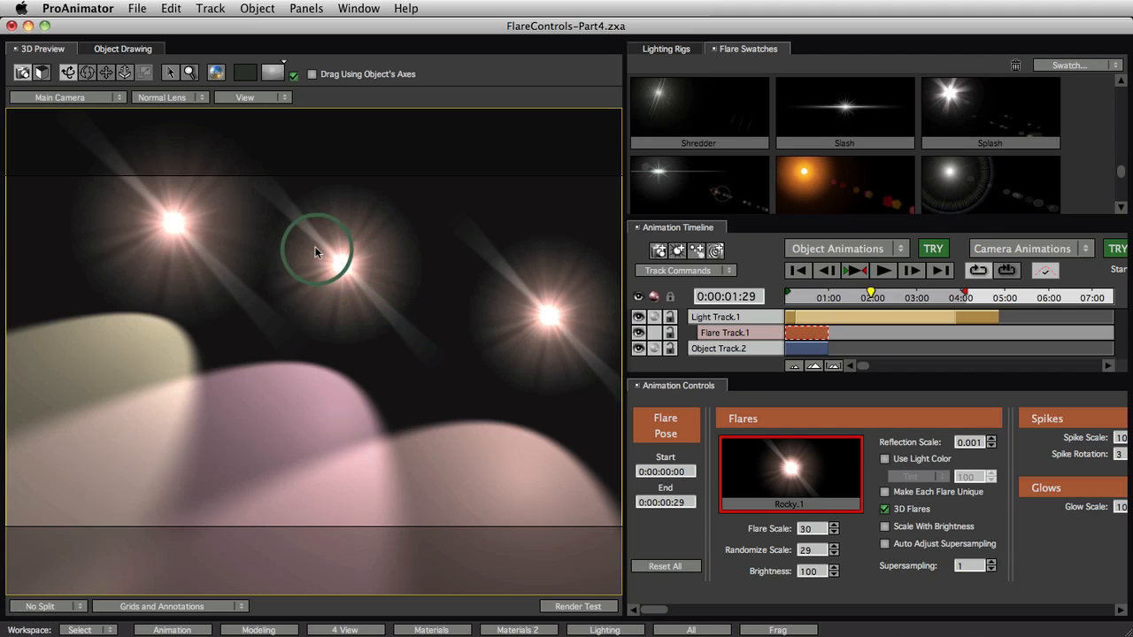
mouse_move(290, 205)
mouse_down()
mouse_move(418, 349)
mouse_move(327, 210)
mouse_up()
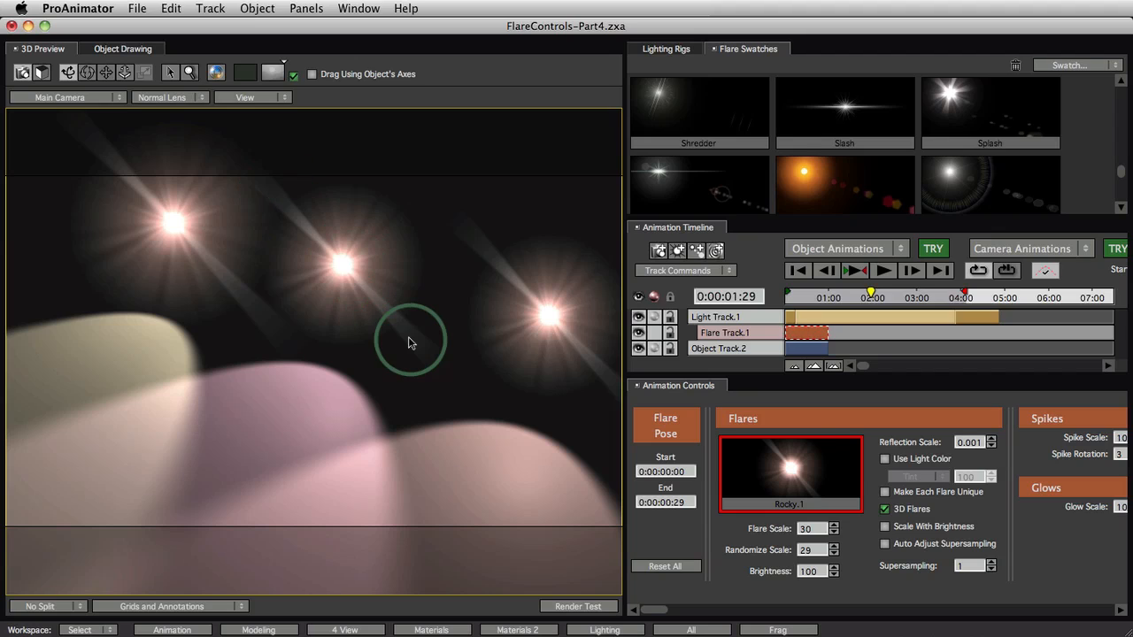
drag(408, 336, 319, 315)
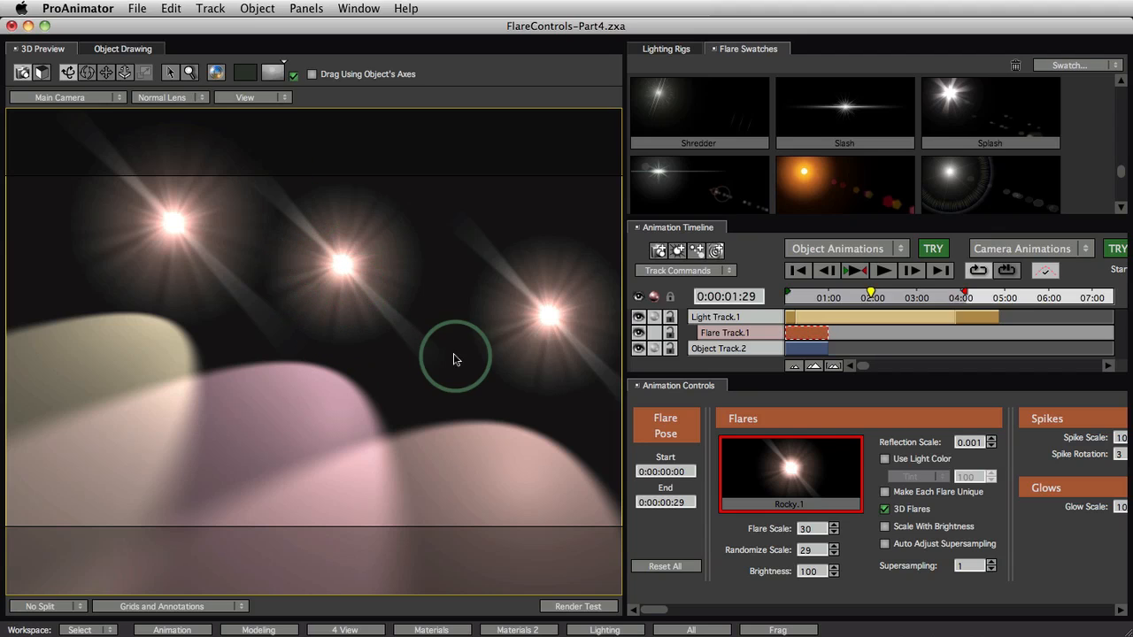
double_click(832, 479)
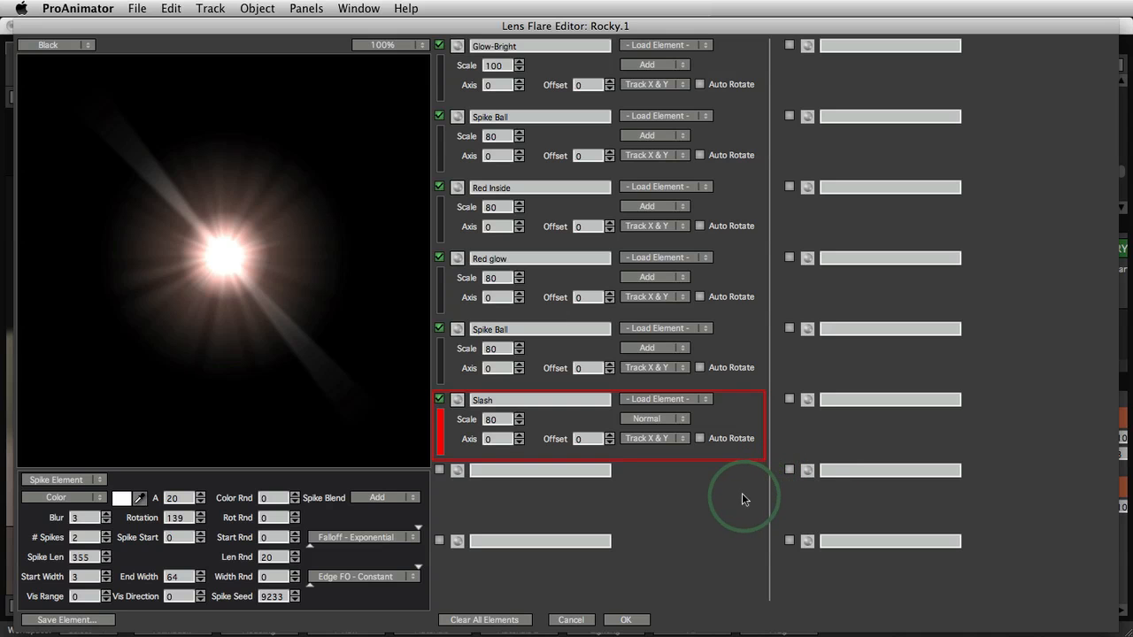
Compare the flare with the Slash element off and on, and preview the Slash element on its own
click(440, 400)
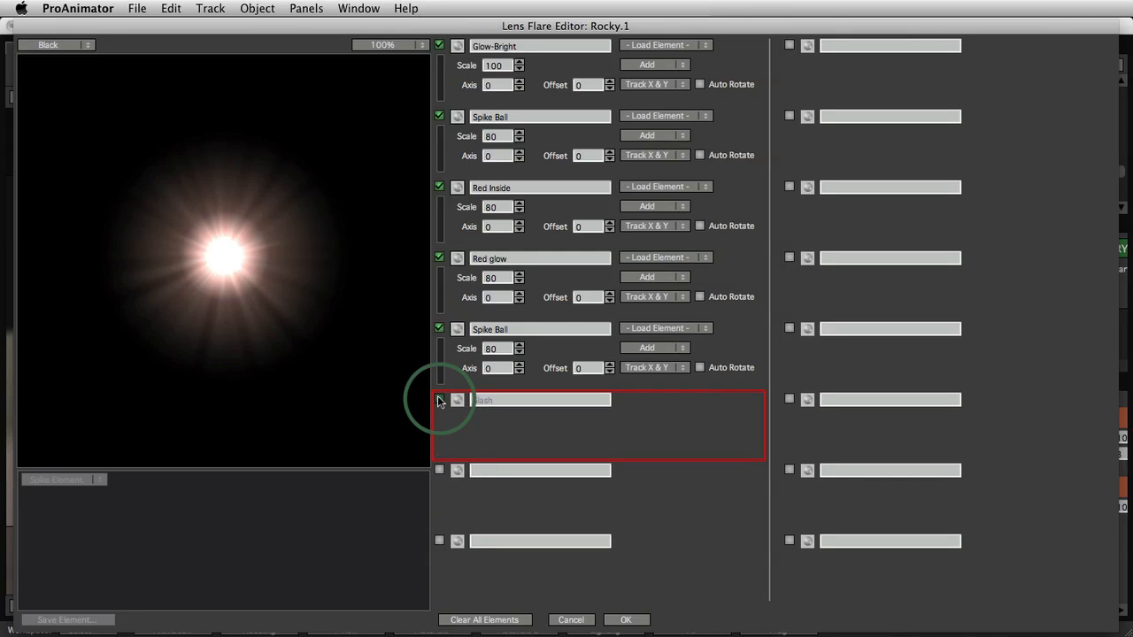
click(440, 400)
click(458, 403)
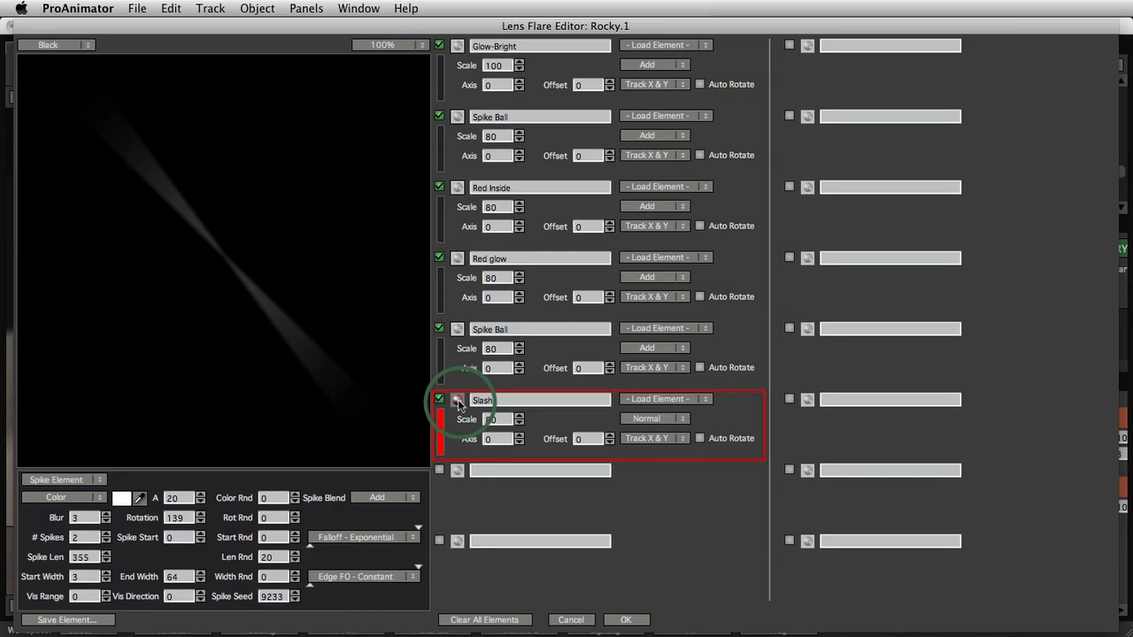
click(457, 403)
Preview the Spike Ball element just above Slash in isolation, and return to the full flare
click(458, 330)
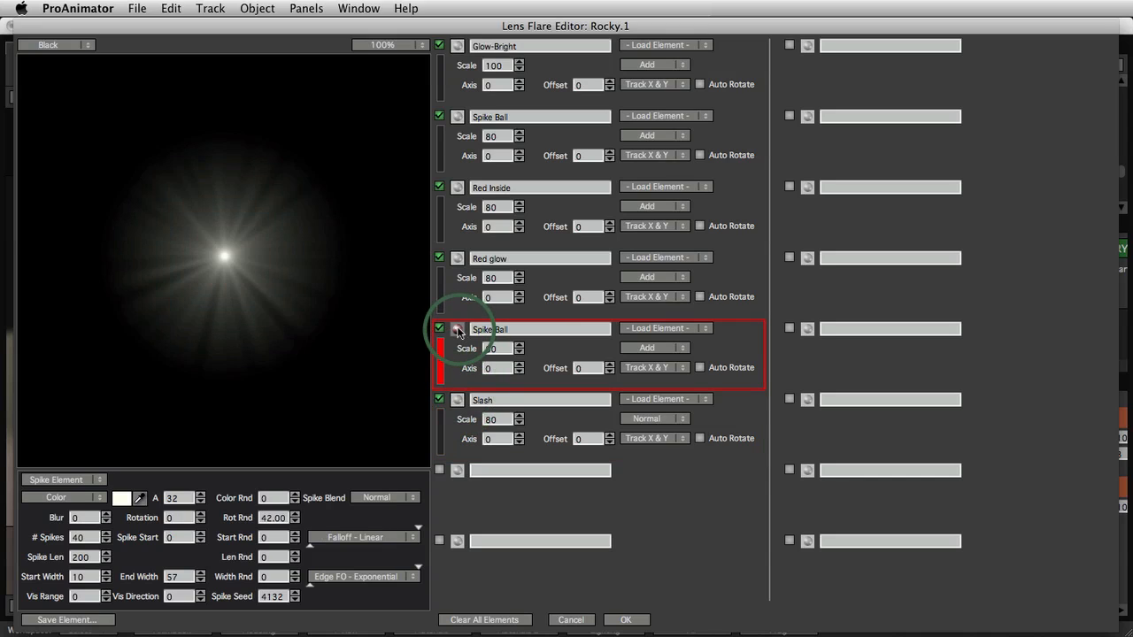
click(458, 330)
click(457, 330)
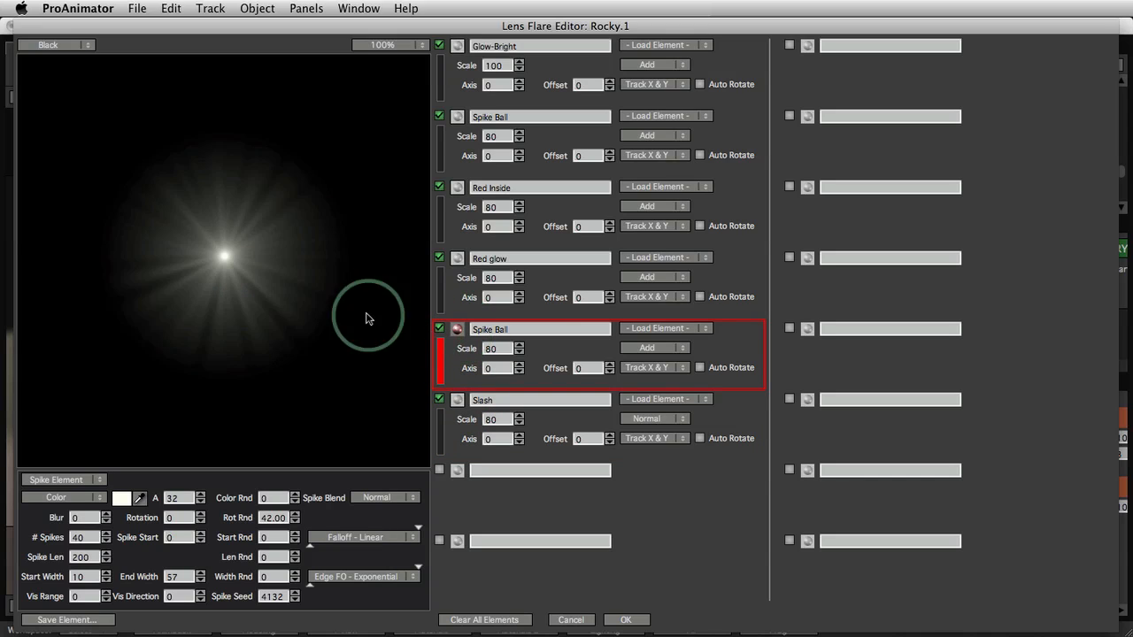
click(455, 330)
Preview the Red glow, Red Inside and upper Spike Ball elements one at a time in isolation
click(458, 258)
click(458, 258)
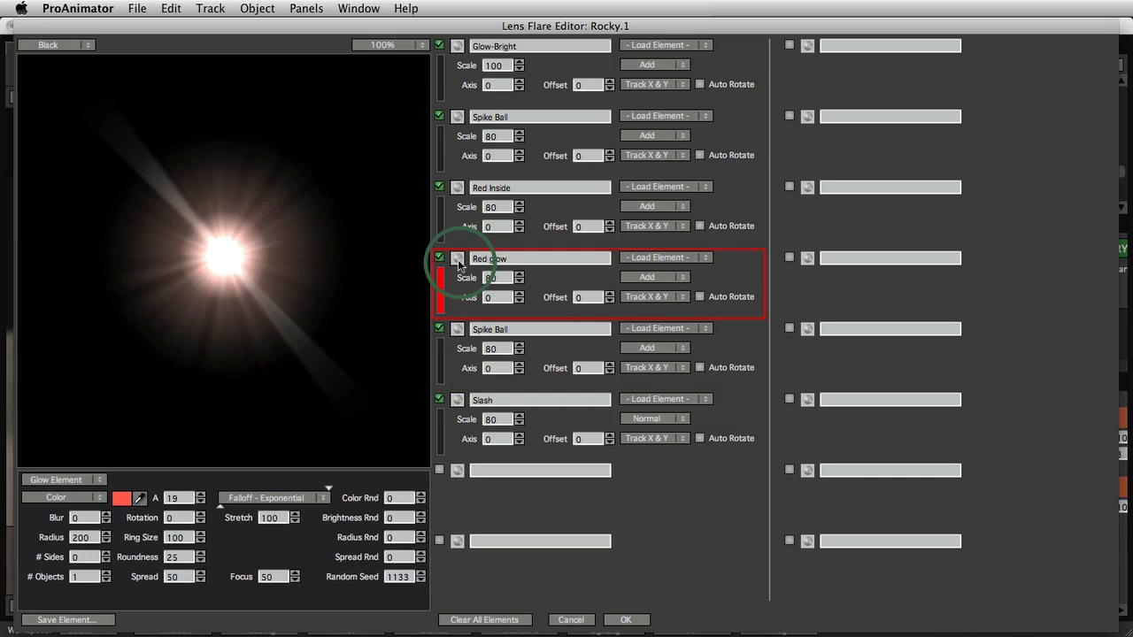
click(457, 188)
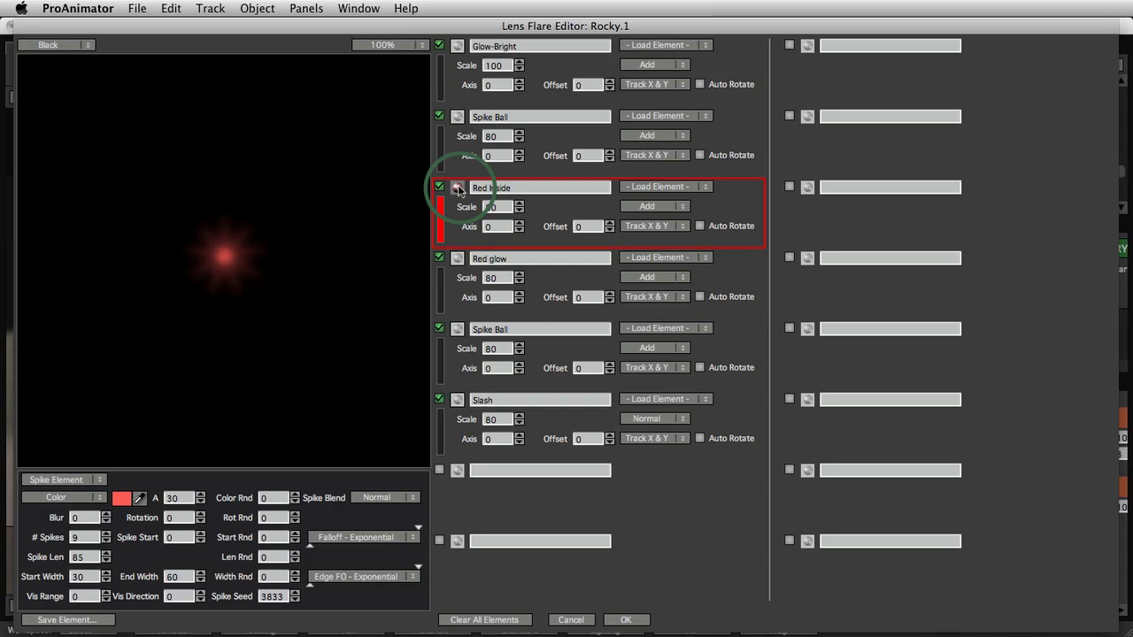
click(458, 187)
click(458, 116)
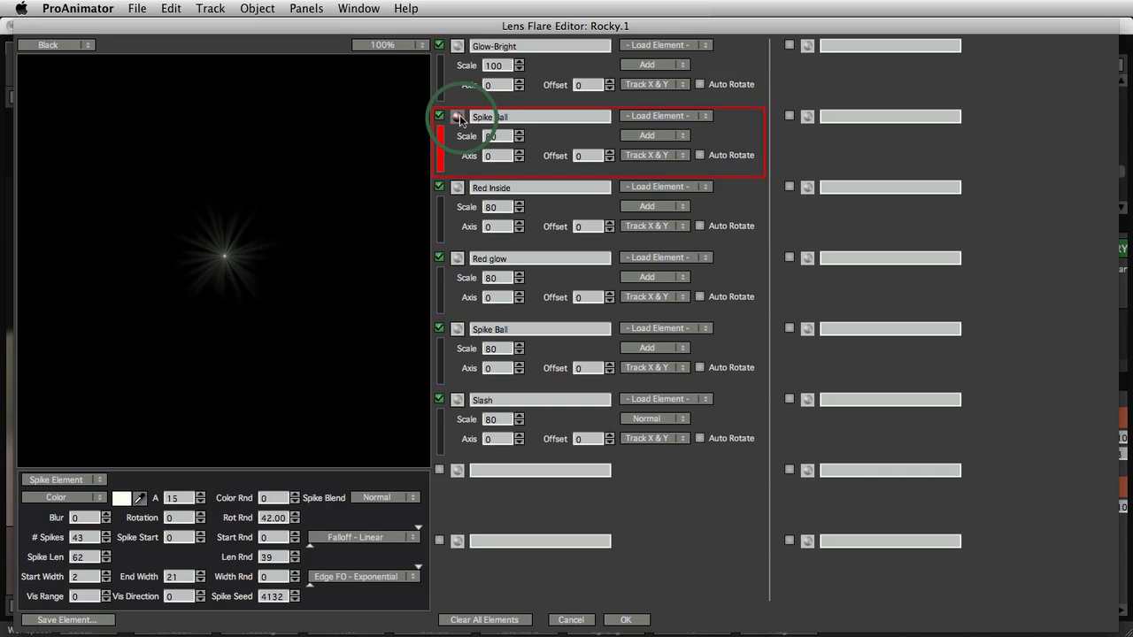
click(459, 116)
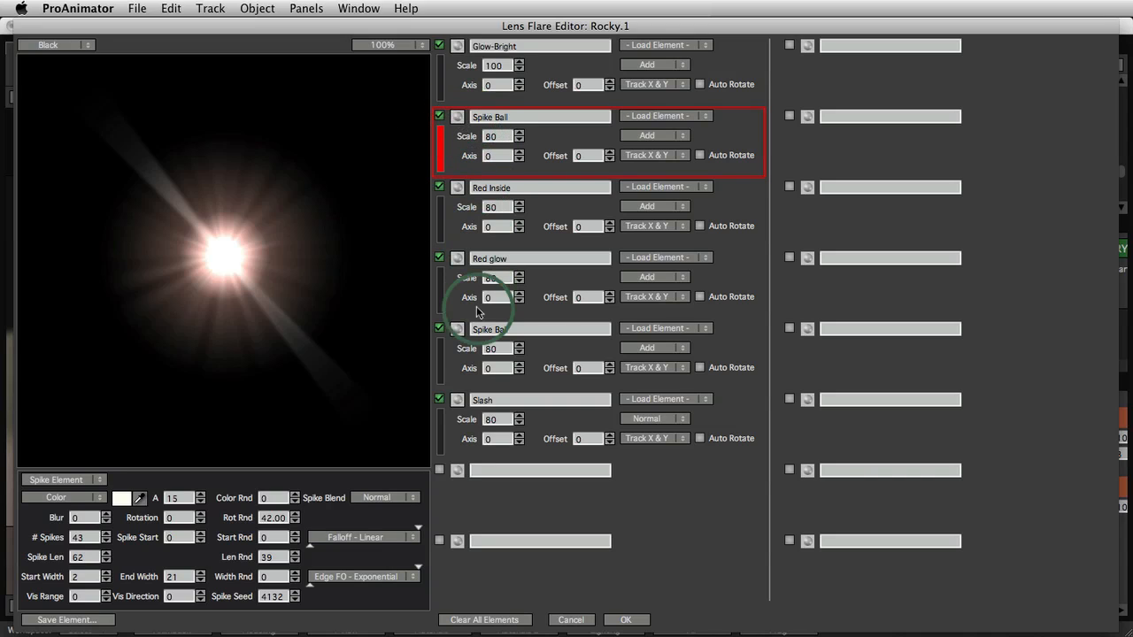
Isolate the Slash element in the flare preview and set its color alpha (A) to 100
click(458, 400)
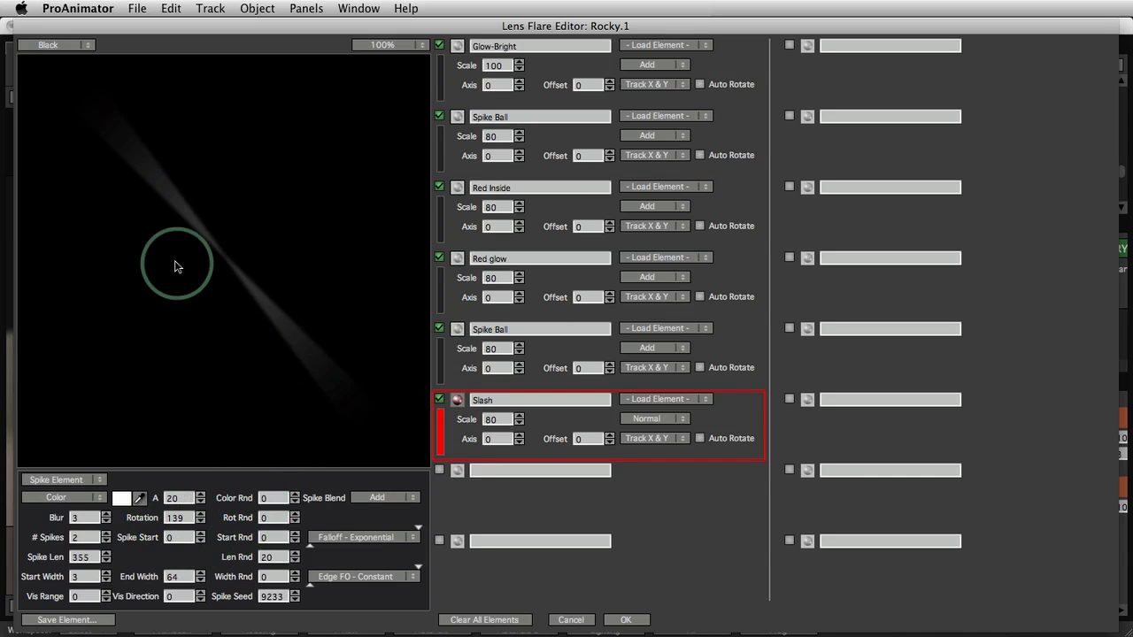
drag(238, 354, 162, 227)
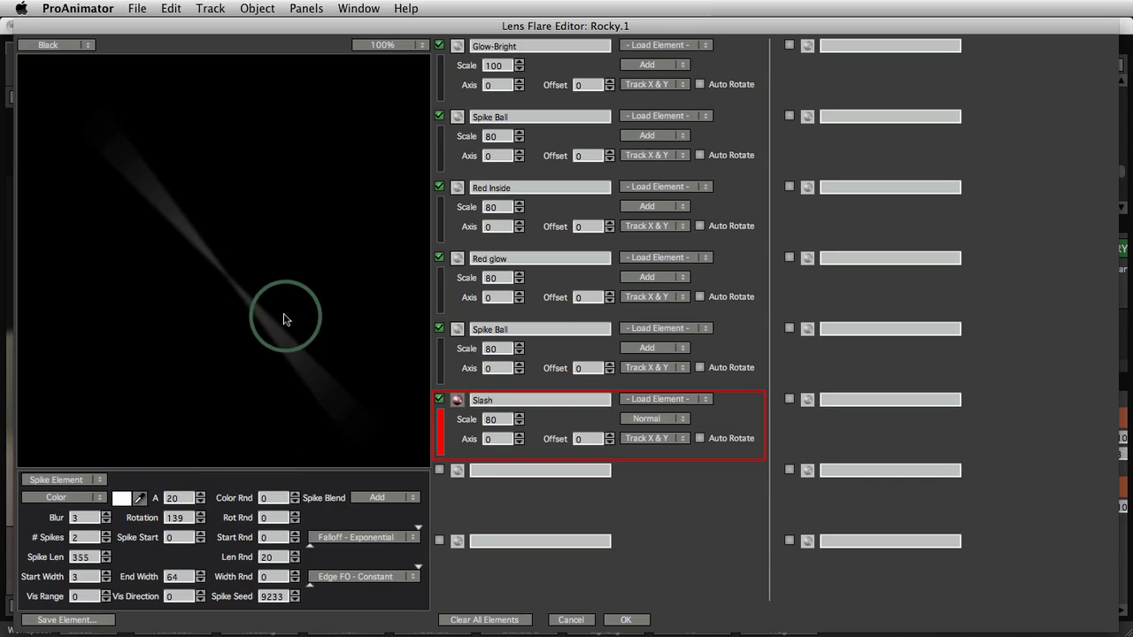
click(180, 495)
text(41)
key(Return)
text(100)
key(Return)
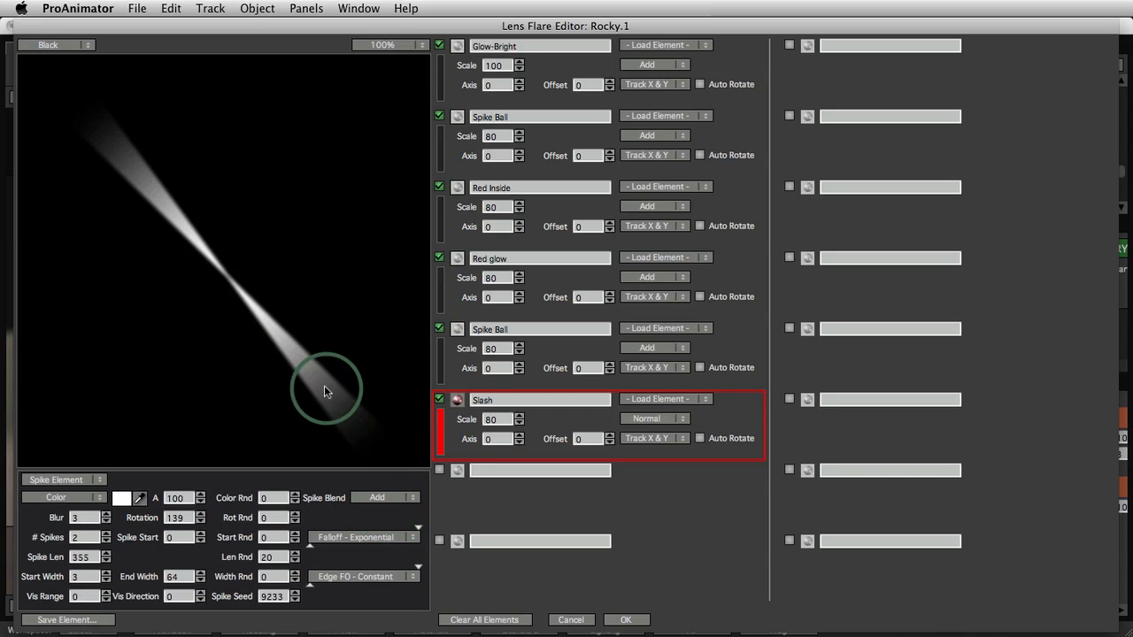
drag(336, 403, 239, 246)
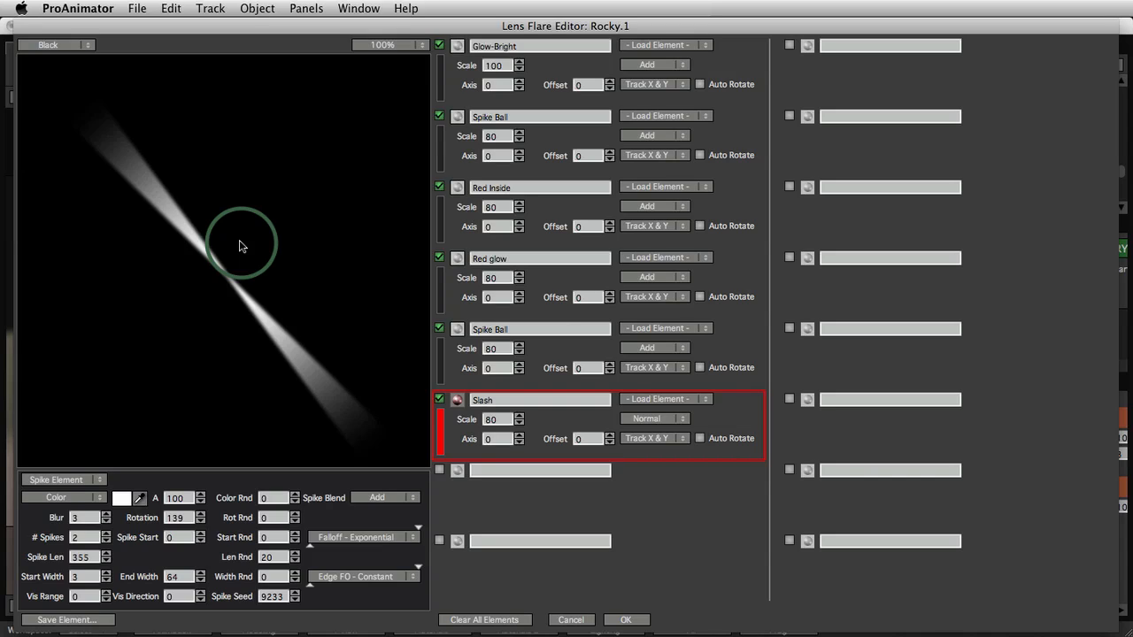
Set the Slash element's blur to 0 to sharpen its spikes
click(88, 518)
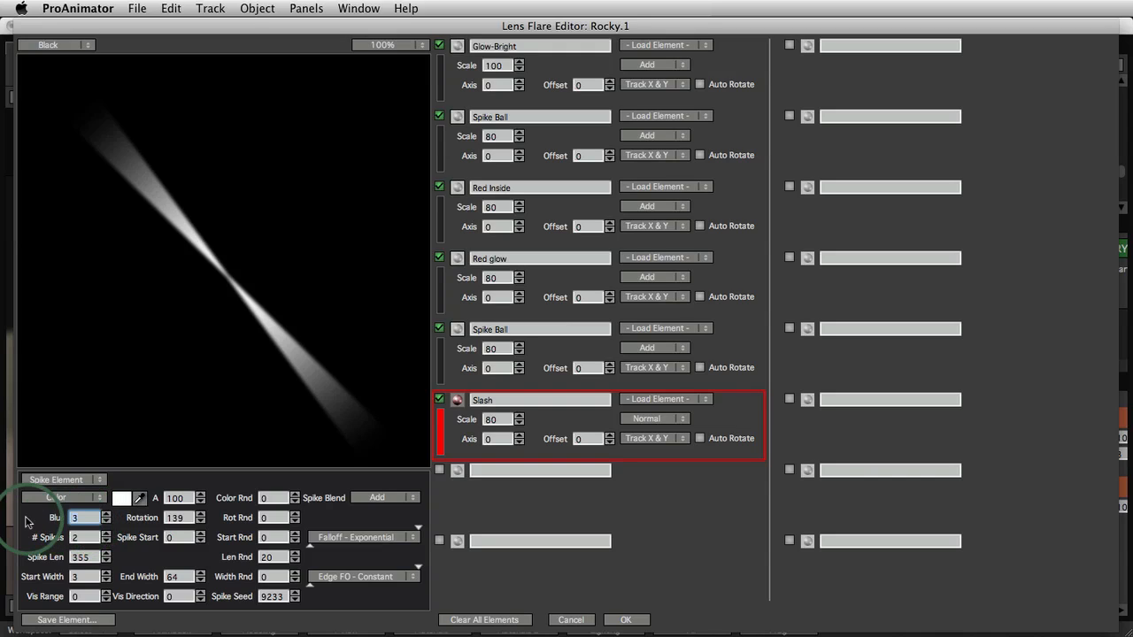
text(0)
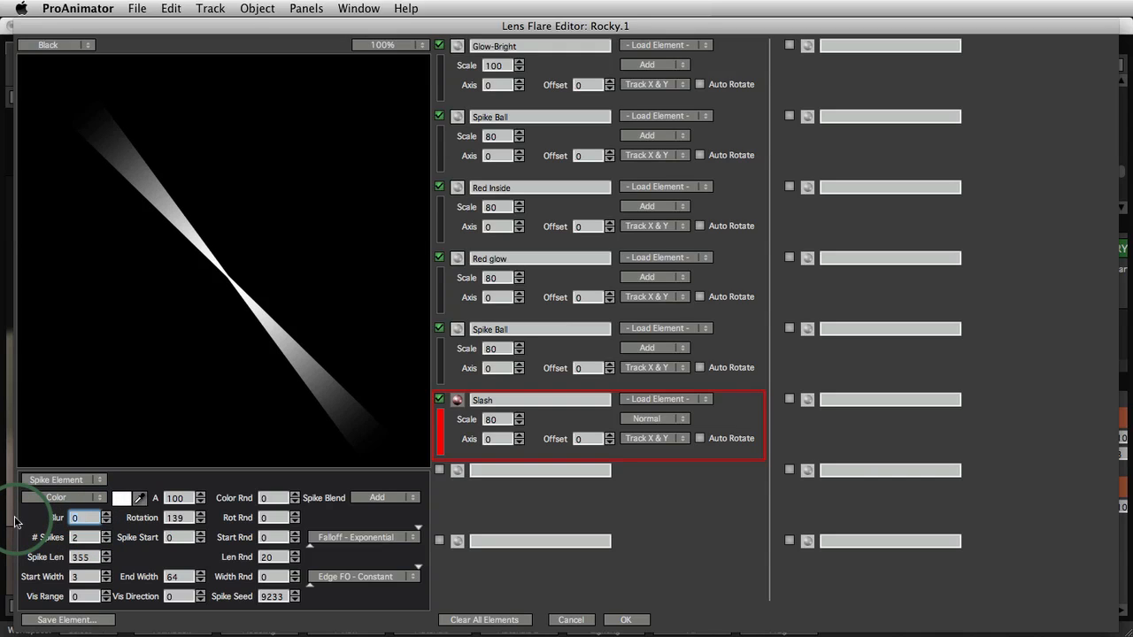
click(124, 213)
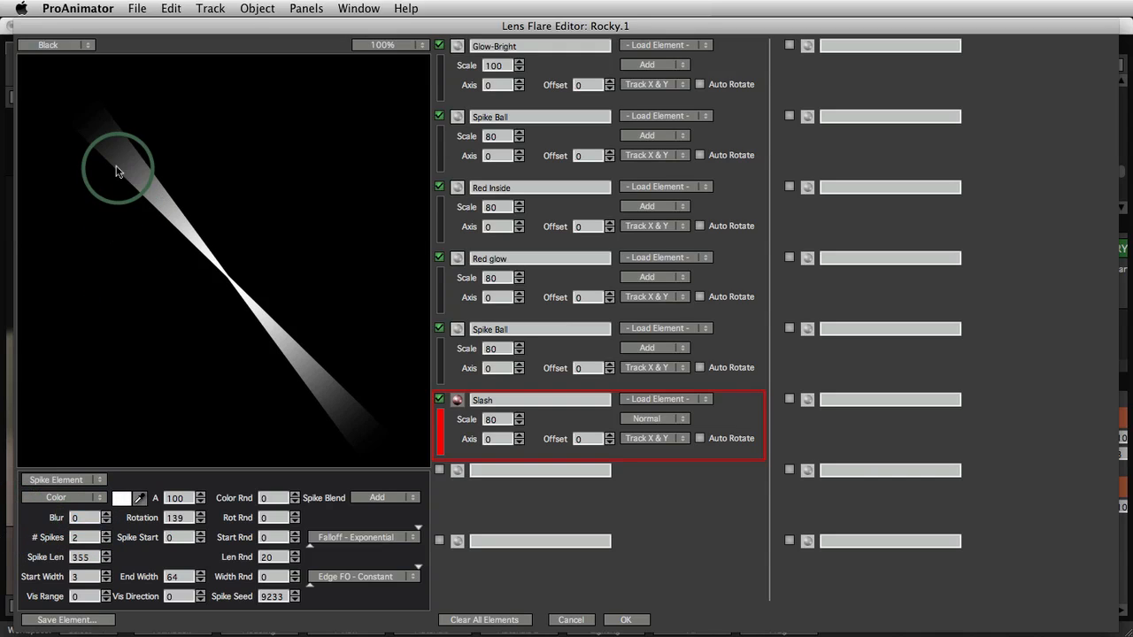
Try a blur of about 6.3 on the Slash element and bring it back to 0
click(85, 519)
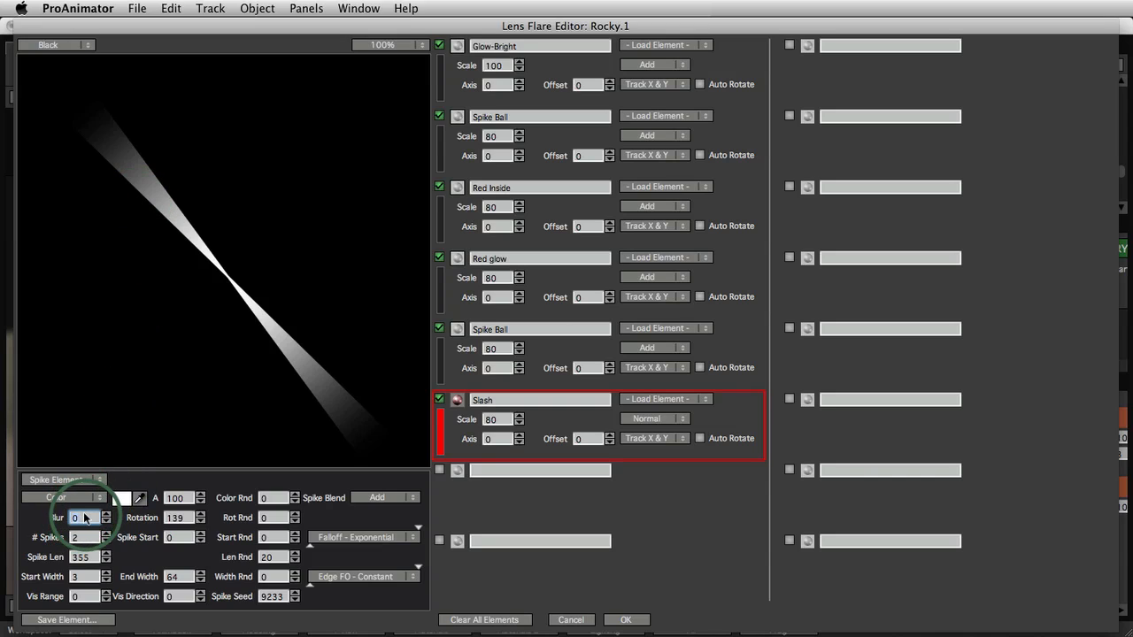
drag(86, 519, 129, 522)
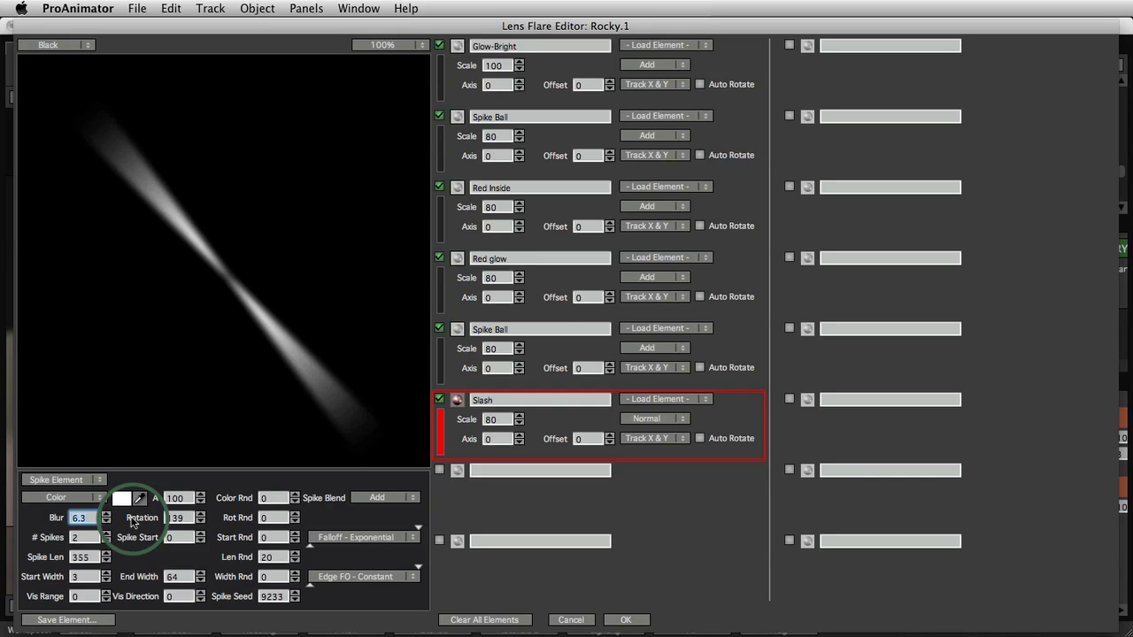
drag(131, 522, 55, 524)
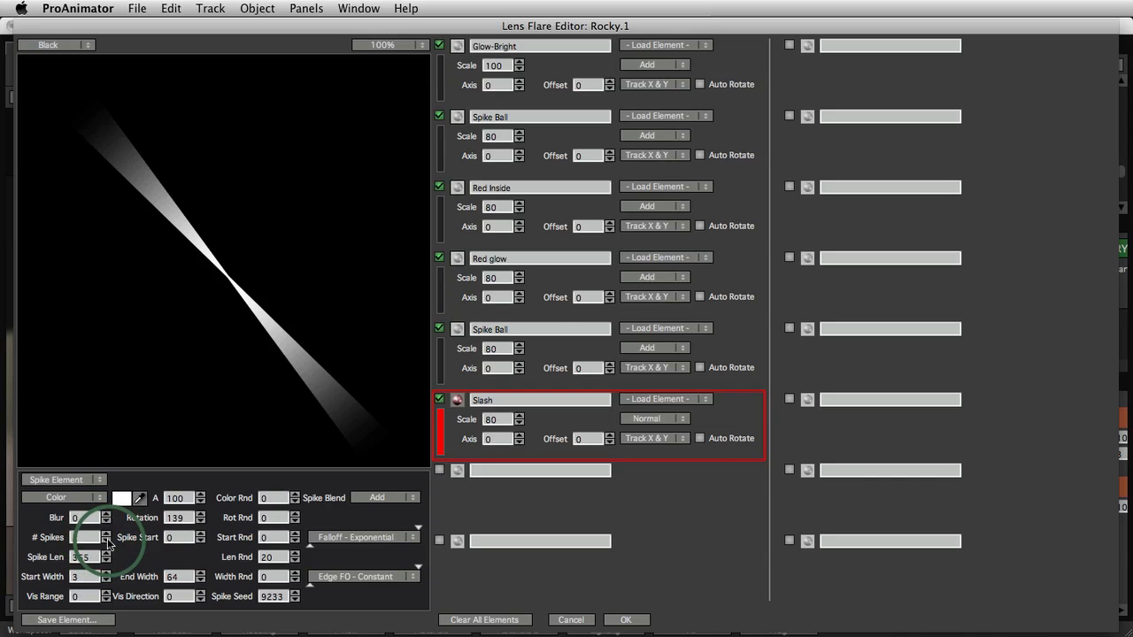
Set the Slash element's number of spikes to 3 and its rotation randomness (Rot Rnd) to 76
text(32)
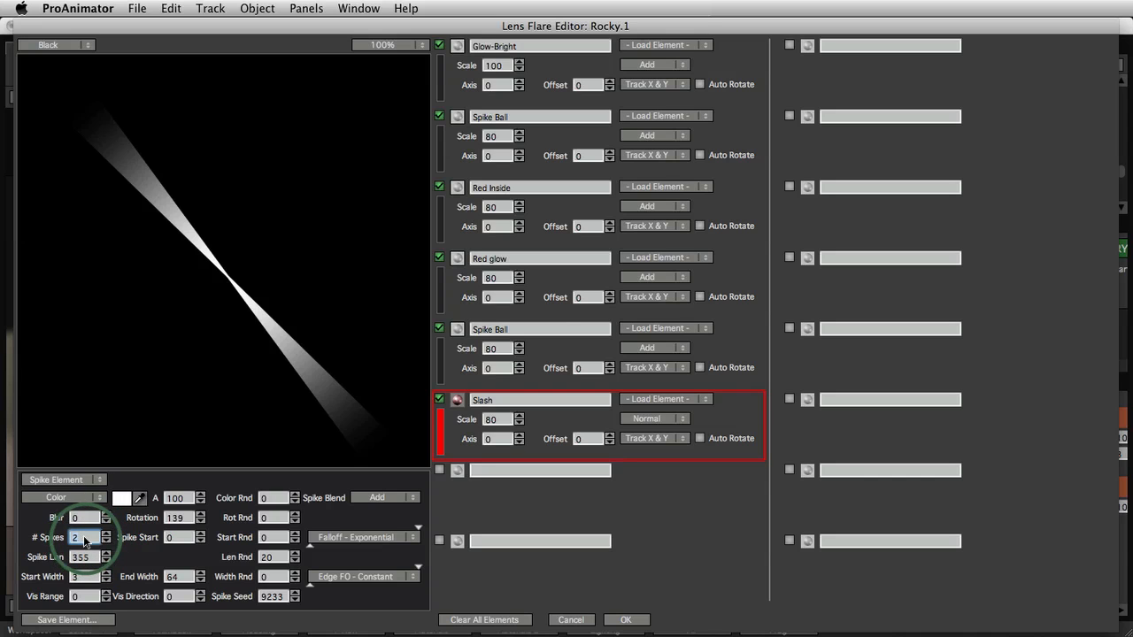
key(Return)
mouse_move(95, 542)
mouse_down()
mouse_move(69, 542)
mouse_move(99, 542)
mouse_move(81, 540)
mouse_up()
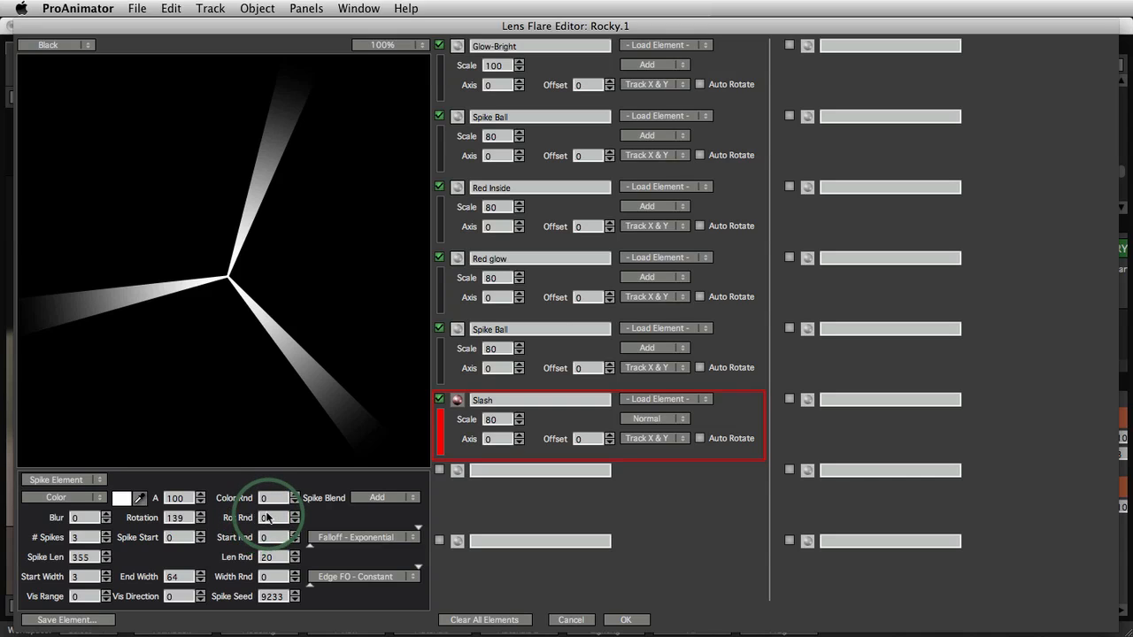
drag(269, 517, 309, 548)
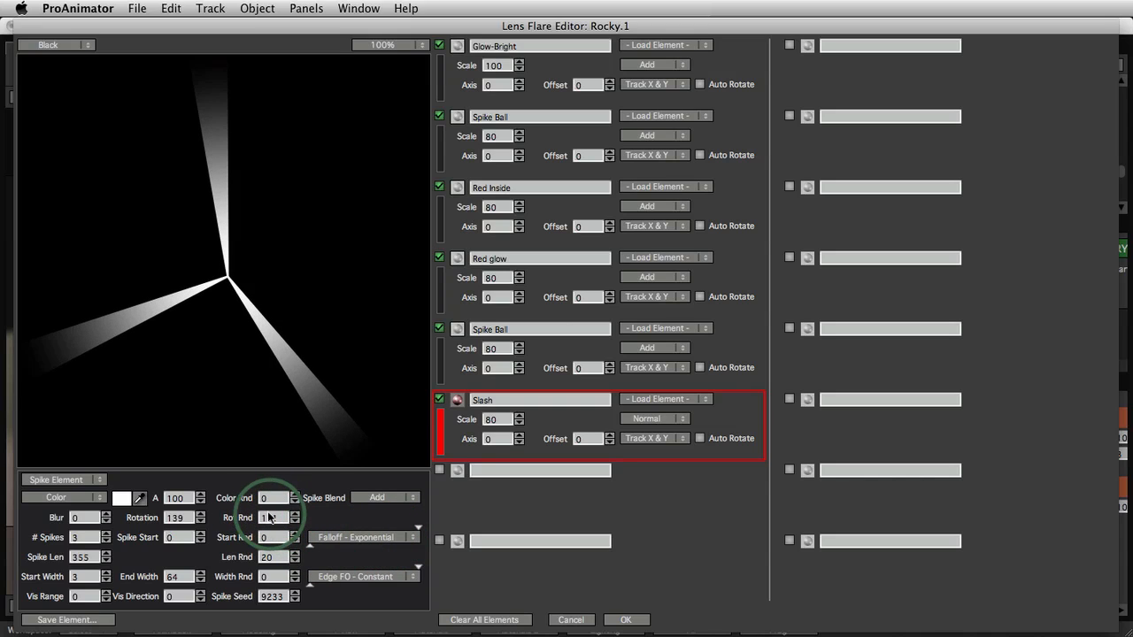
drag(272, 518, 246, 516)
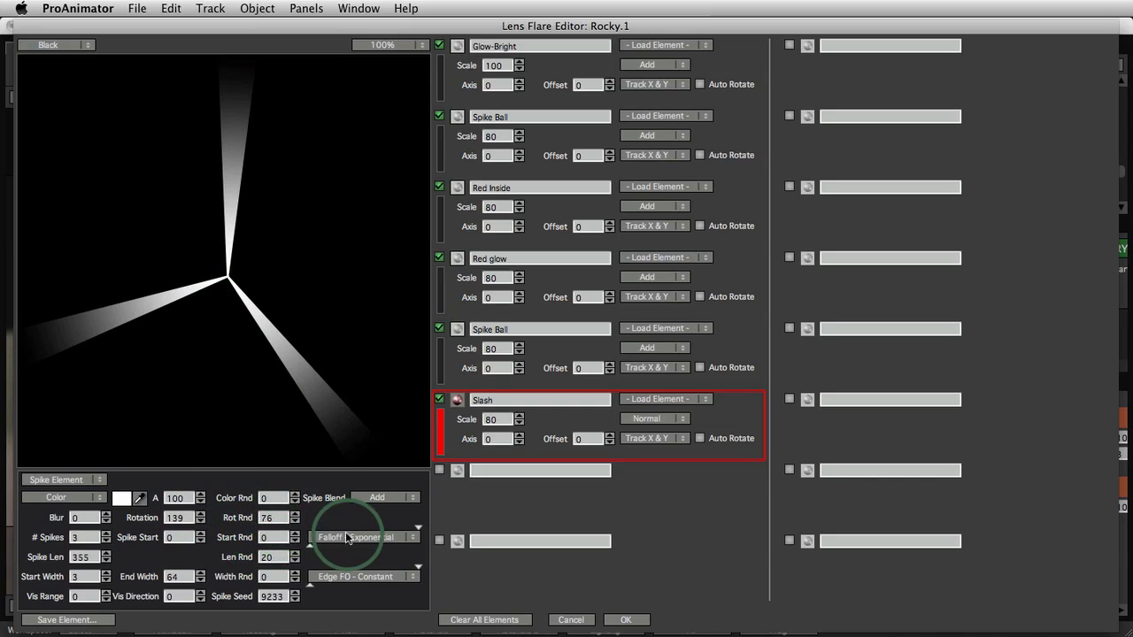
Lower the Slash element's spike seed to 9227 to vary the random spike arrangement
click(295, 600)
click(295, 600)
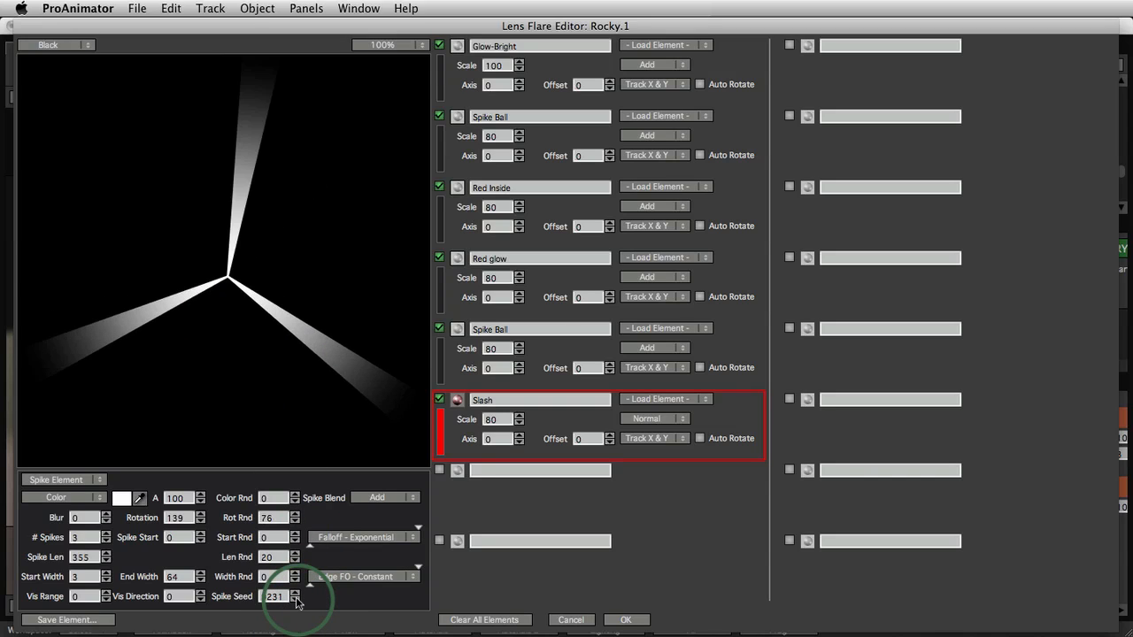
click(296, 600)
click(296, 600)
click(296, 600)
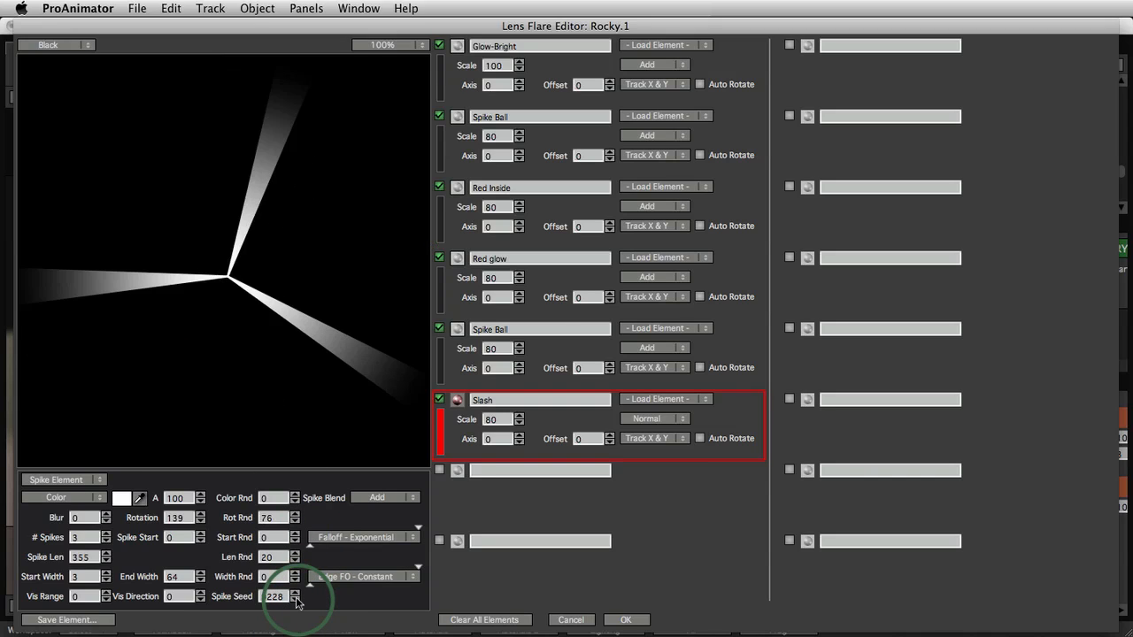
click(296, 600)
Reset the Slash element's rotation randomness to 0 so its spikes are evenly spaced
click(295, 522)
click(295, 521)
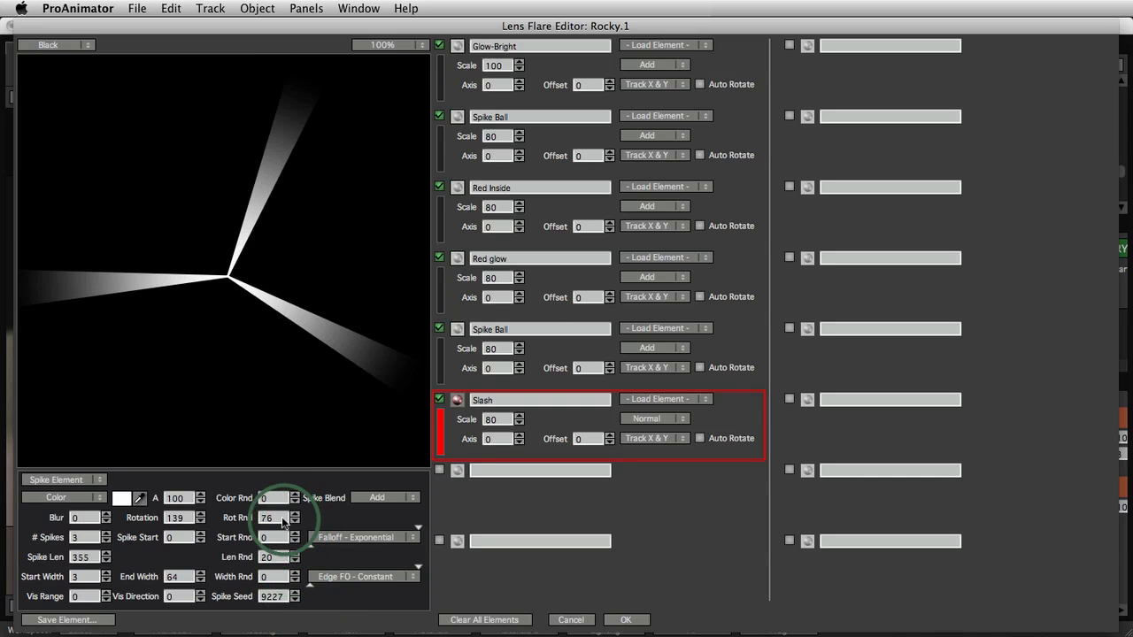
text(0)
key(Return)
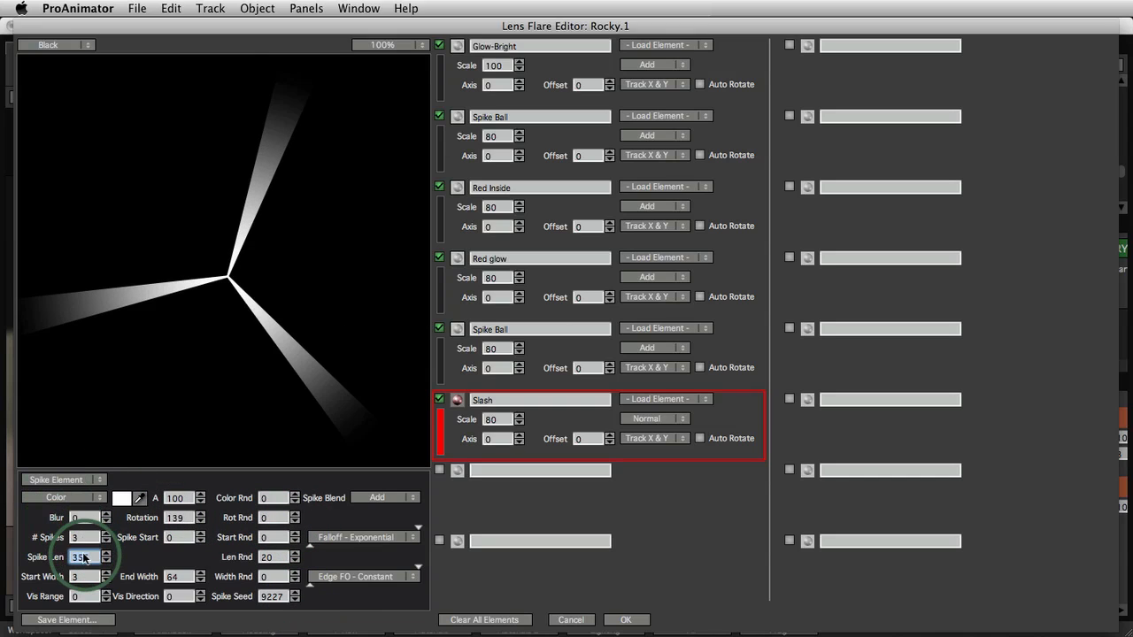
Set the Slash element's spike length to 138 and its end width to 123
drag(85, 558, 116, 566)
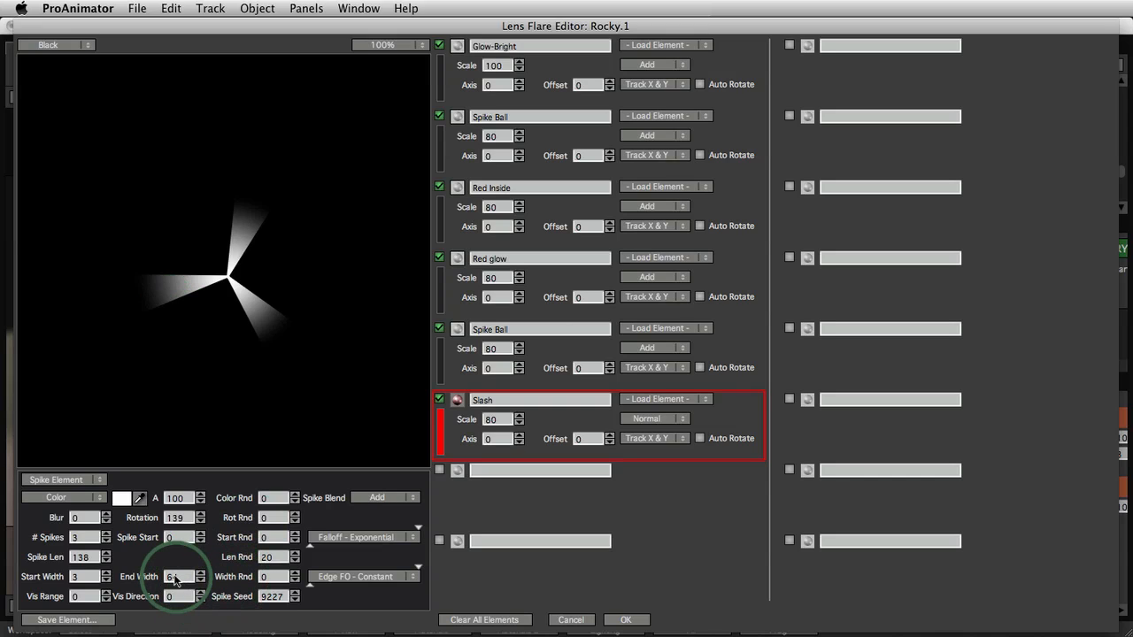
drag(171, 576, 218, 576)
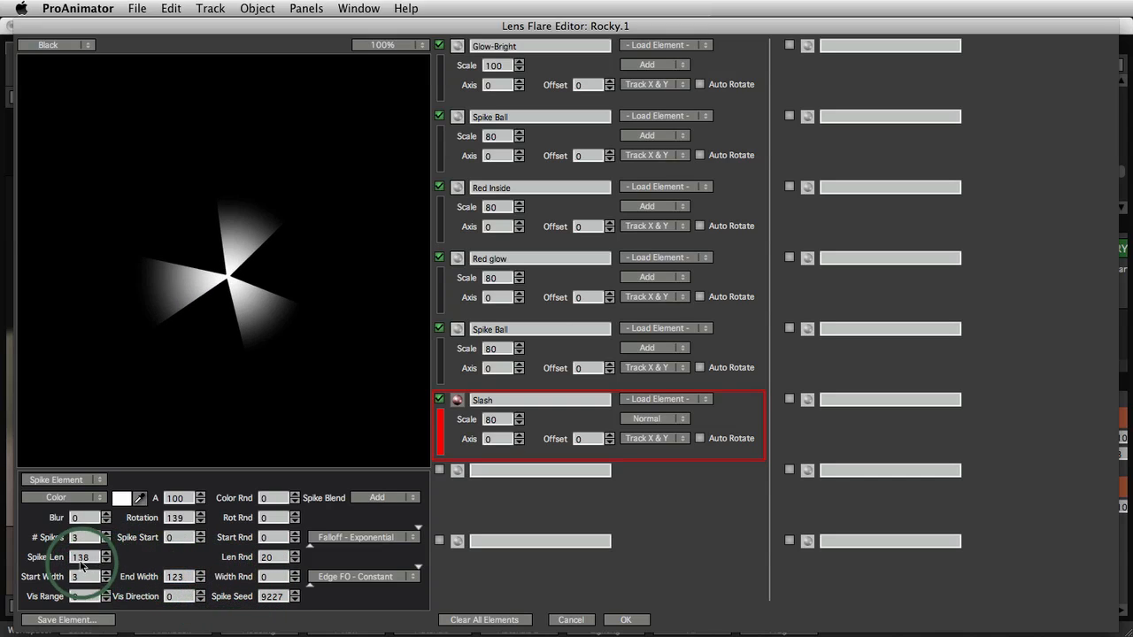
Set the Slash element to 48 spikes with a rotation randomness of 114 and a color alpha of 59
drag(87, 537, 137, 541)
drag(281, 529, 424, 524)
drag(534, 525, 190, 498)
mouse_move(177, 500)
mouse_down()
mouse_move(114, 500)
mouse_move(157, 501)
mouse_up()
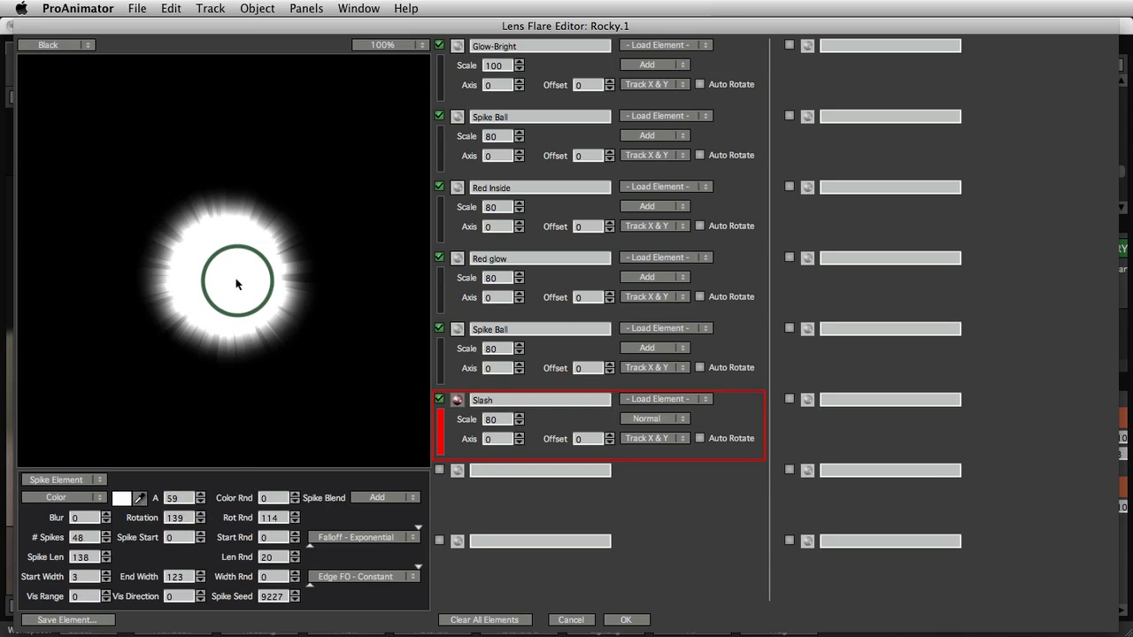
Set the Slash element's color alpha to 6 and its length randomness to 99
drag(176, 500, 142, 505)
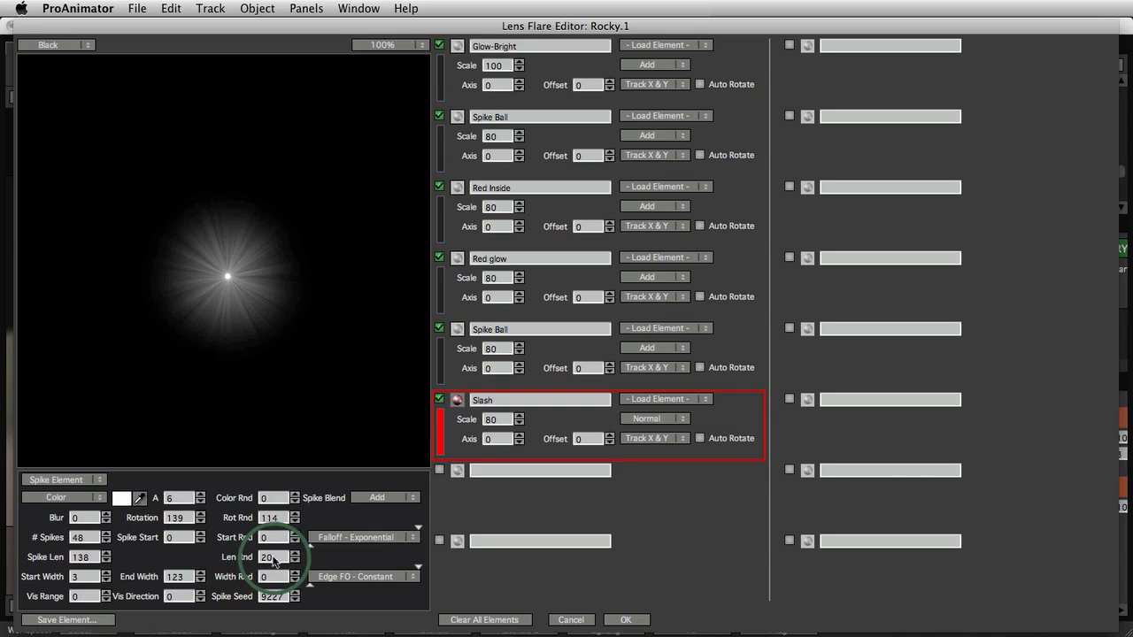
drag(278, 557, 181, 563)
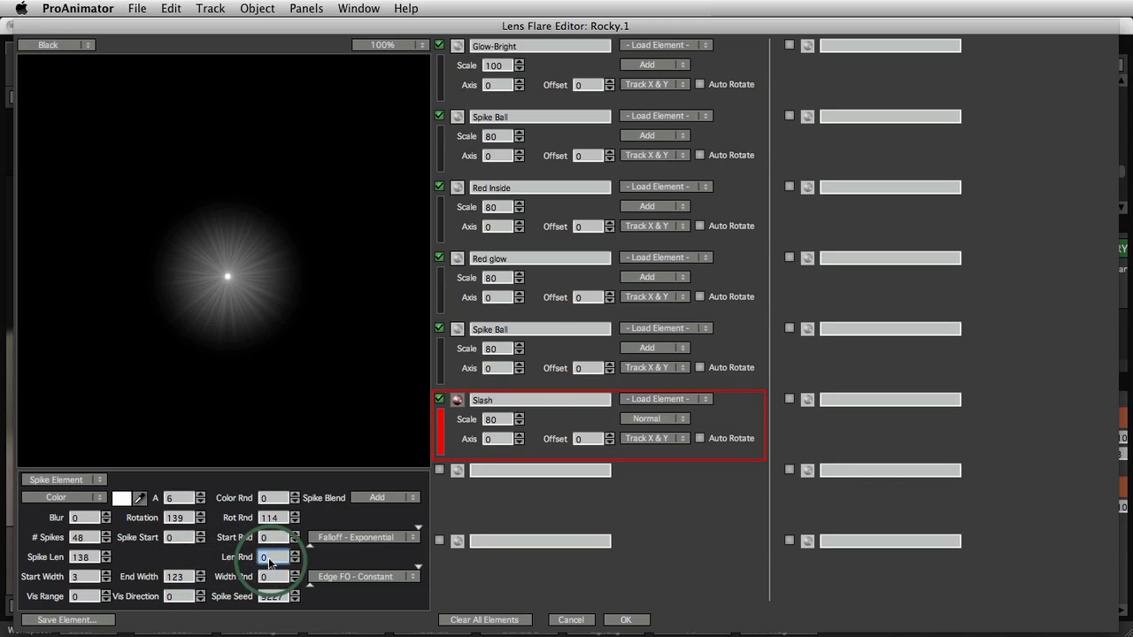
drag(270, 563, 355, 564)
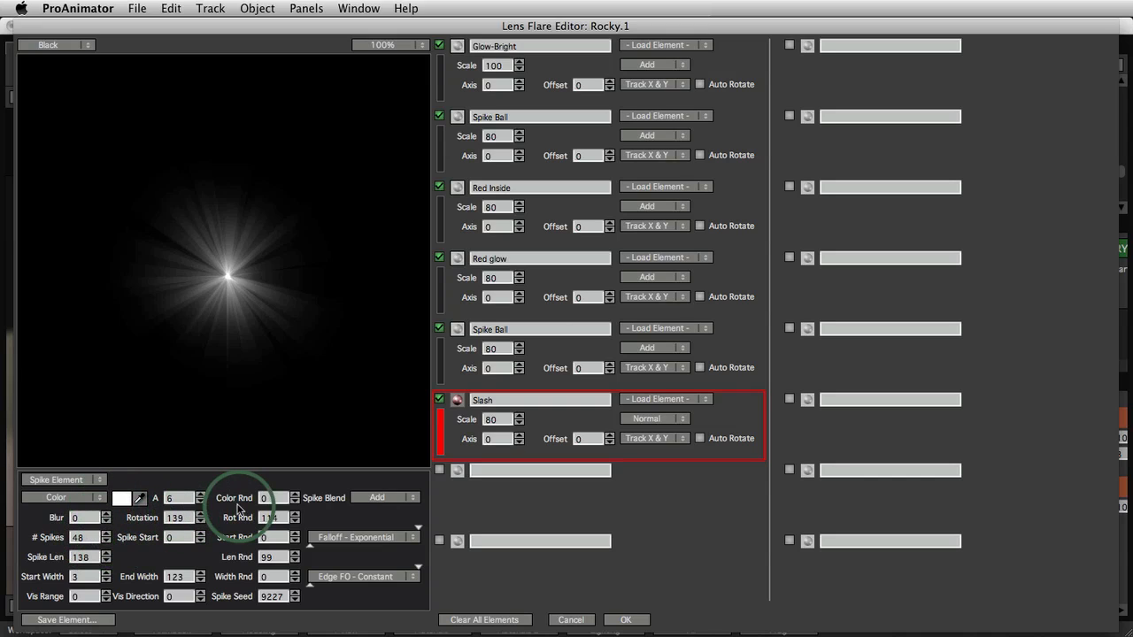
Set the Slash element's rotation randomness to 154 and move the flare around in the preview
drag(271, 519, 45, 529)
drag(233, 529, 248, 319)
drag(252, 230, 202, 281)
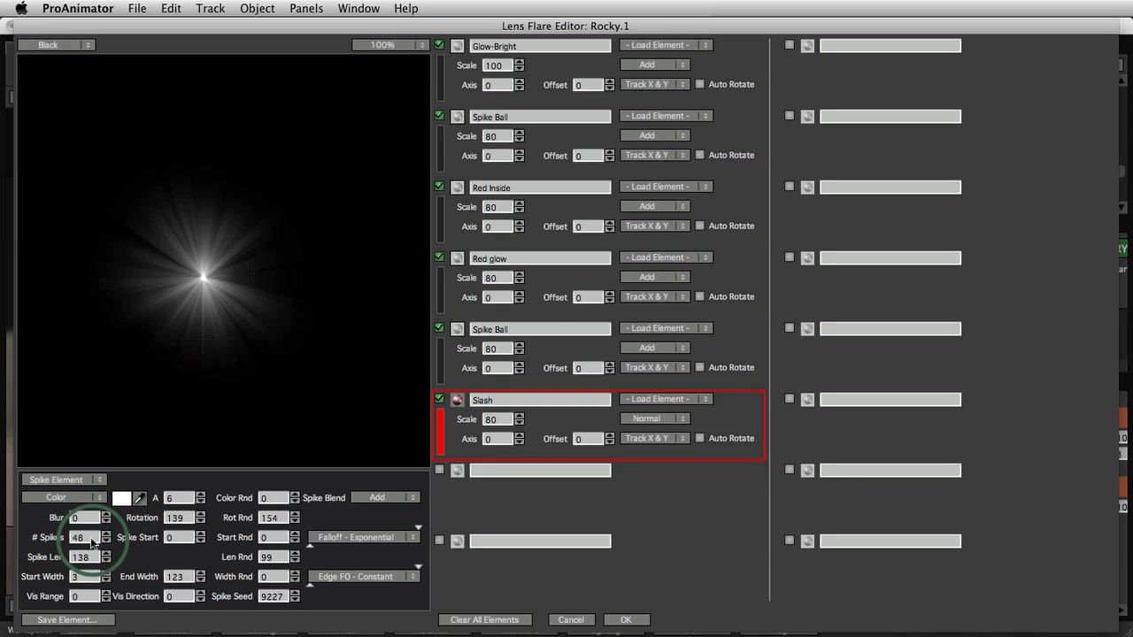
Try the Slash element with 7 spikes at alpha 55, and set it to 89 spikes with a color alpha of 5
drag(91, 542, 60, 543)
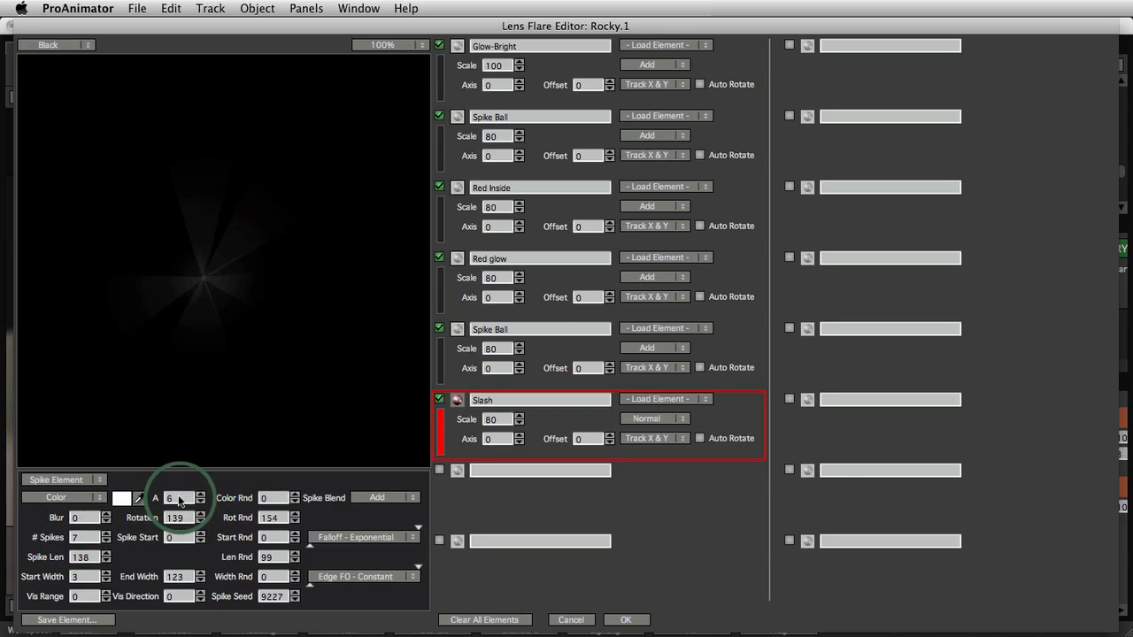
drag(177, 498, 228, 512)
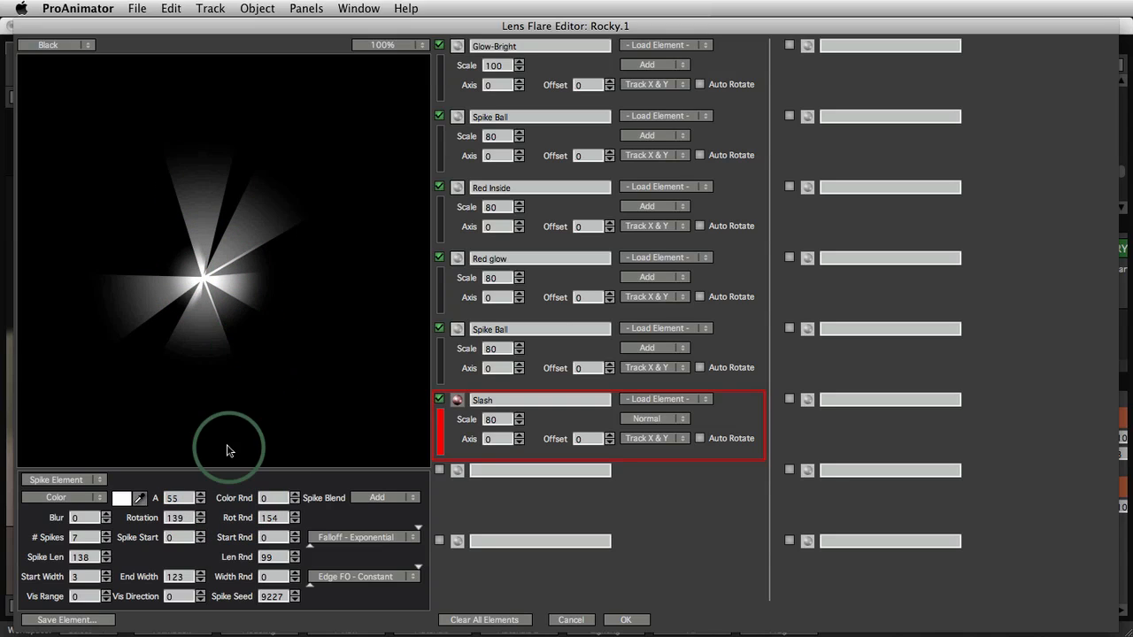
drag(78, 537, 170, 527)
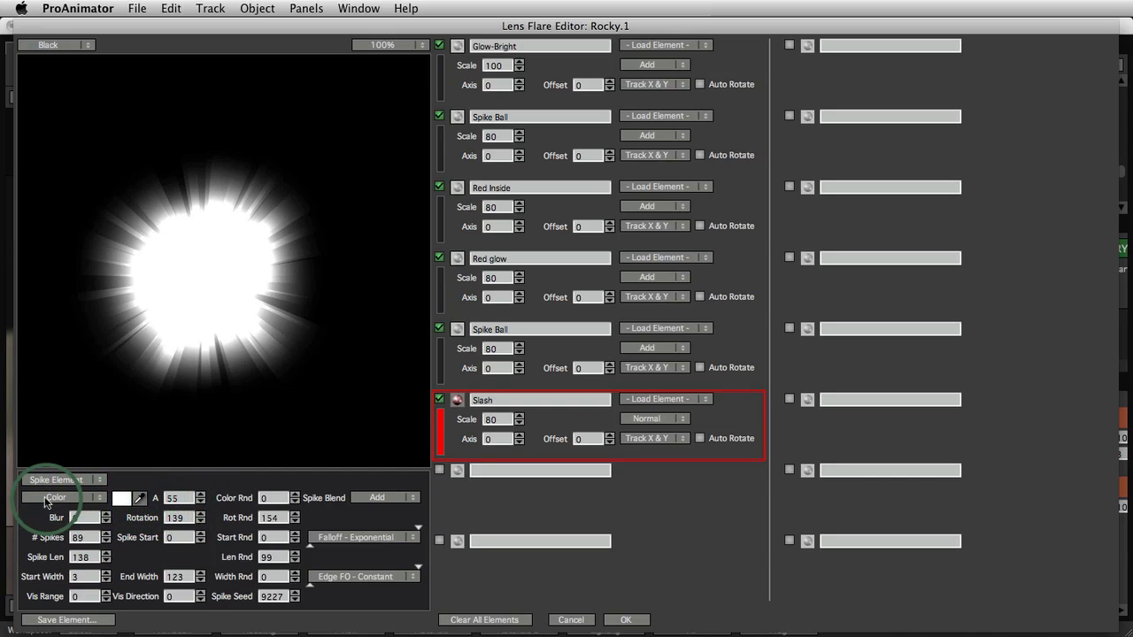
drag(178, 499, 146, 506)
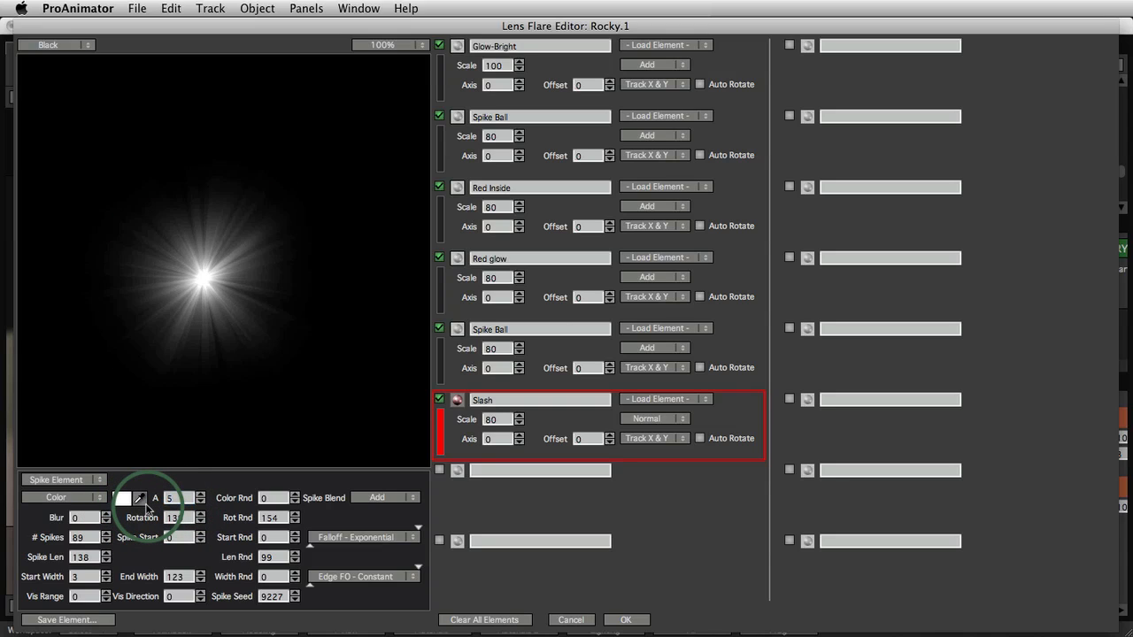
Set the Slash spikes' end width to 20 and their color alpha to 81
click(177, 576)
mouse_move(113, 580)
mouse_down()
mouse_move(84, 578)
mouse_move(97, 578)
mouse_up()
click(98, 580)
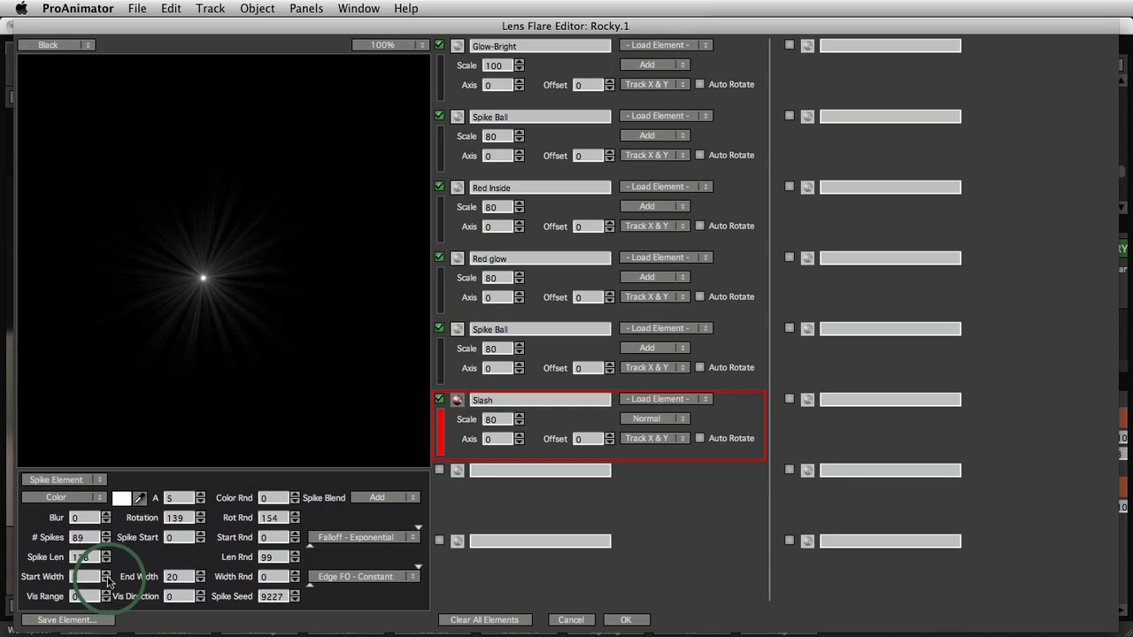
drag(174, 498, 234, 491)
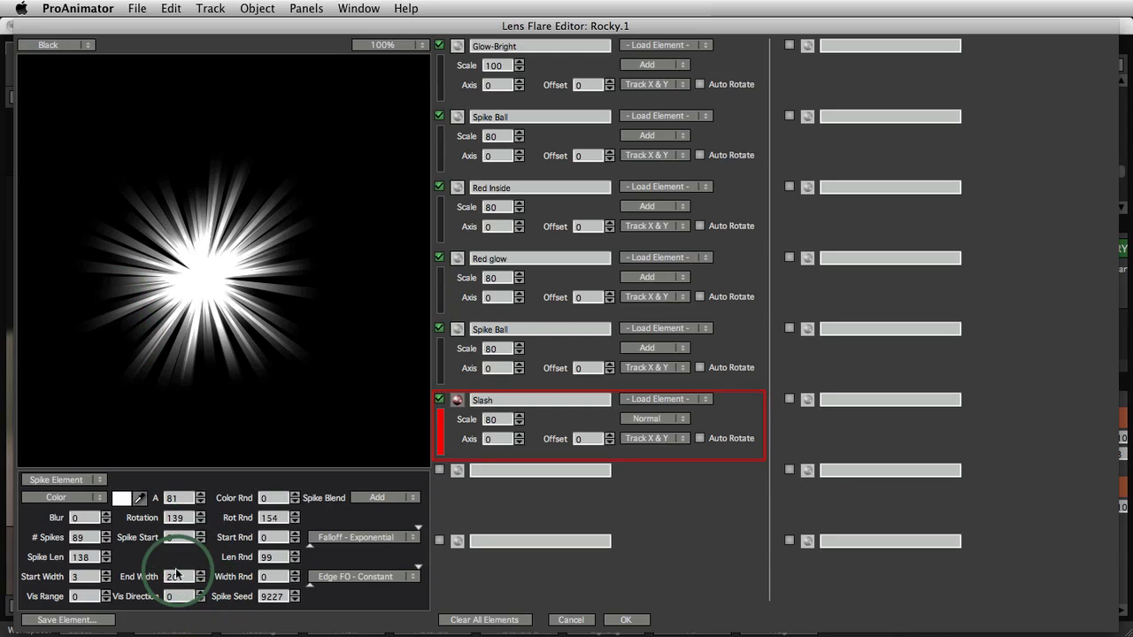
Narrow the Slash spikes' end width to 0 and apply the flare edits to the scene
drag(178, 578, 162, 580)
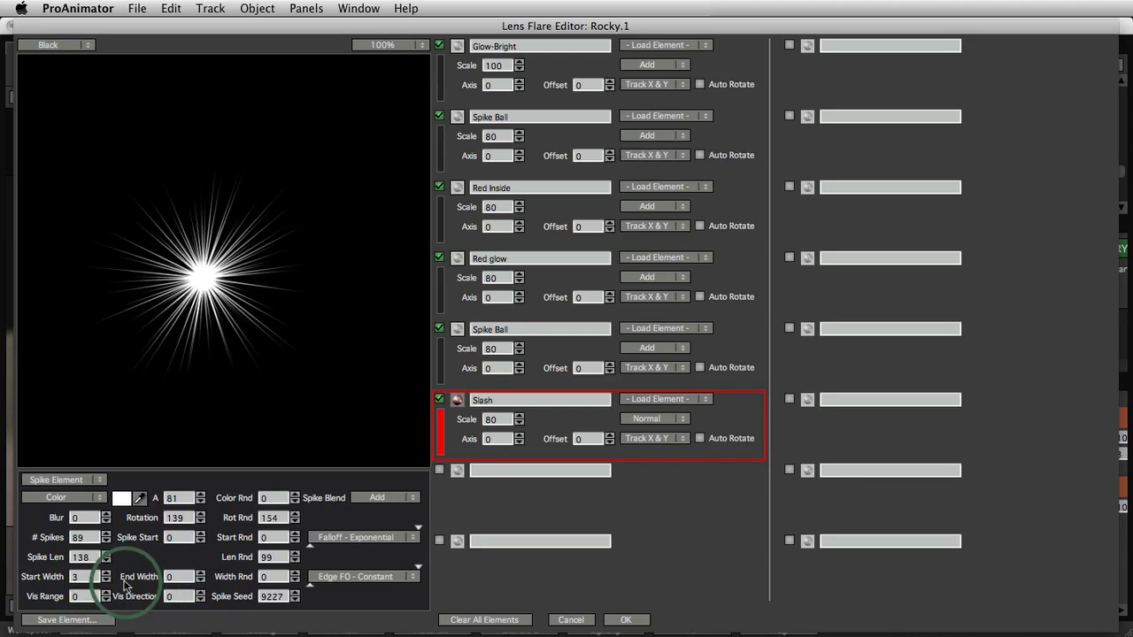
drag(168, 579, 167, 576)
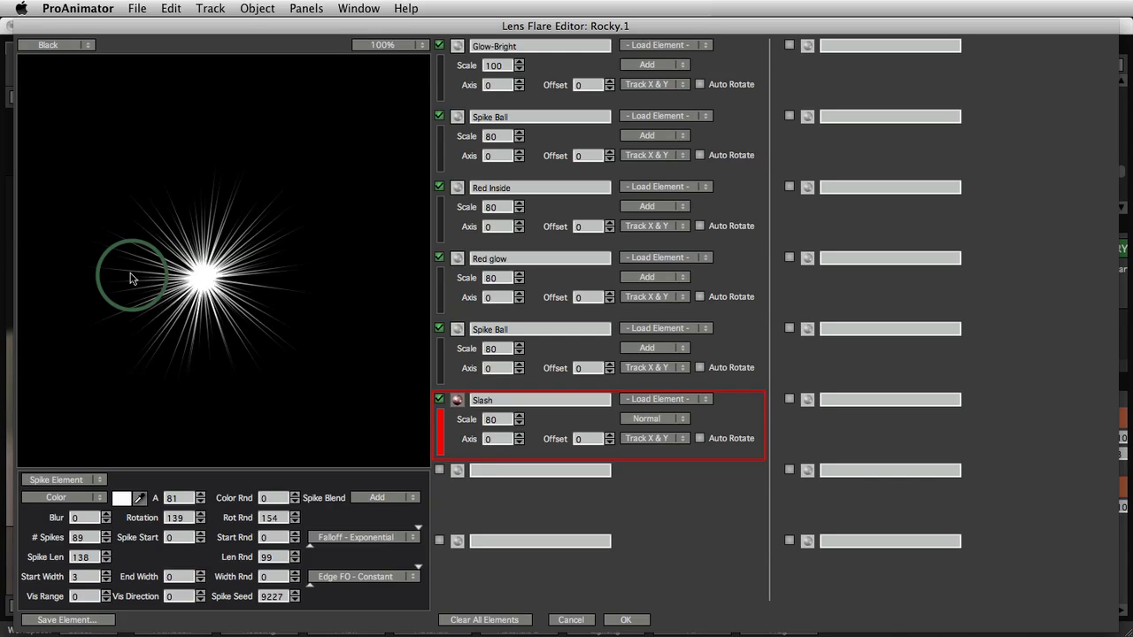
click(625, 620)
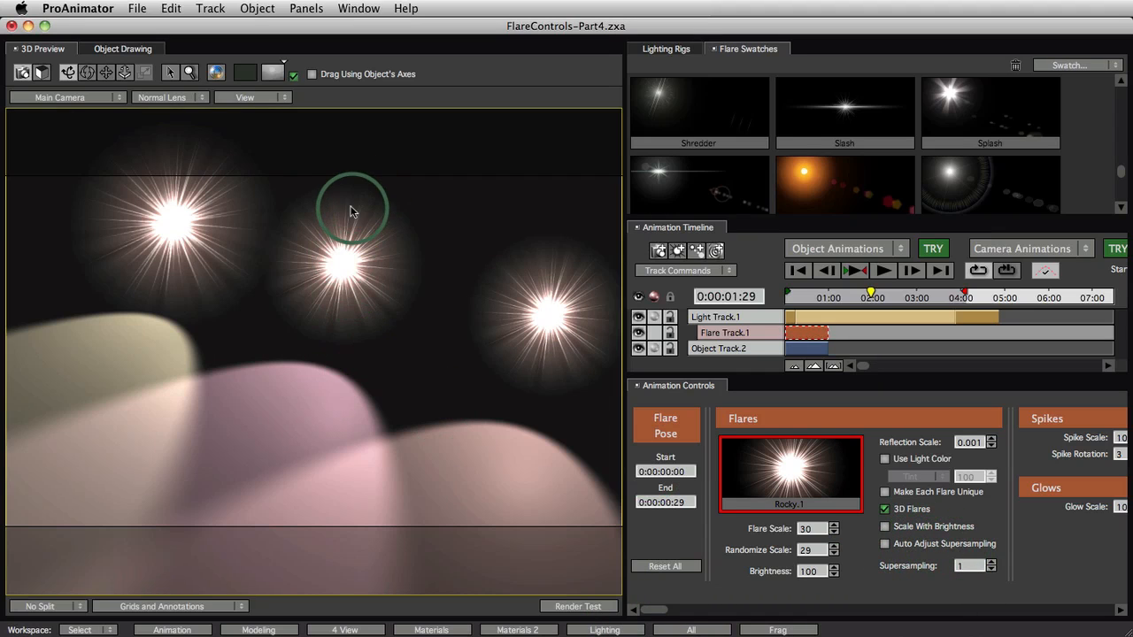
Try flare supersampling values of 2 and 1.79, and set it back to 1
double_click(972, 567)
text(2)
key(Tab)
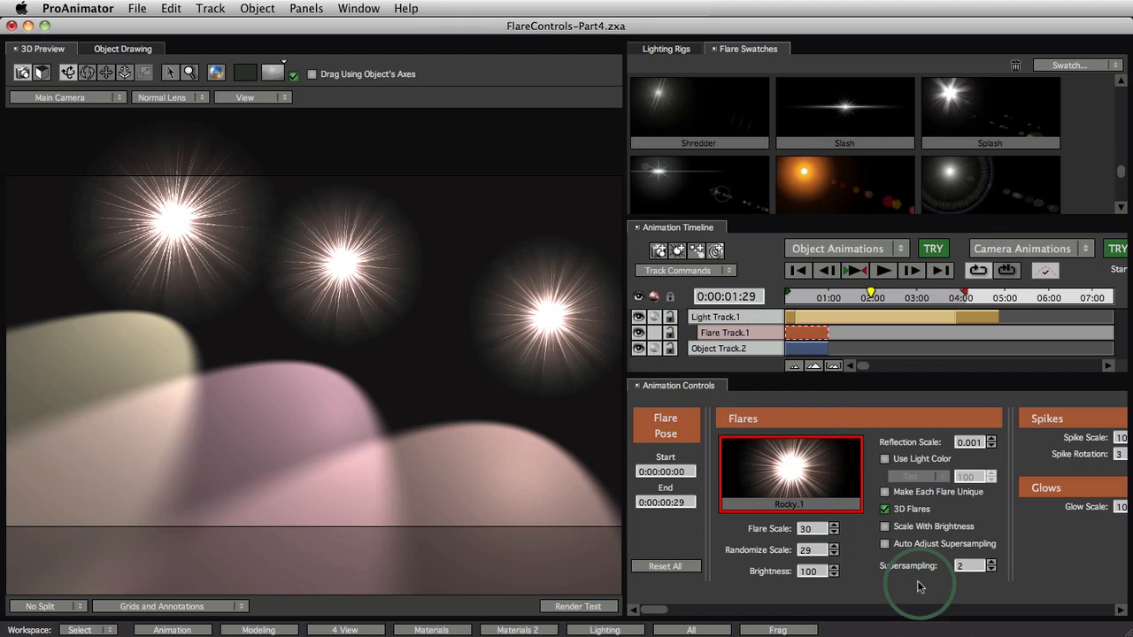
double_click(956, 566)
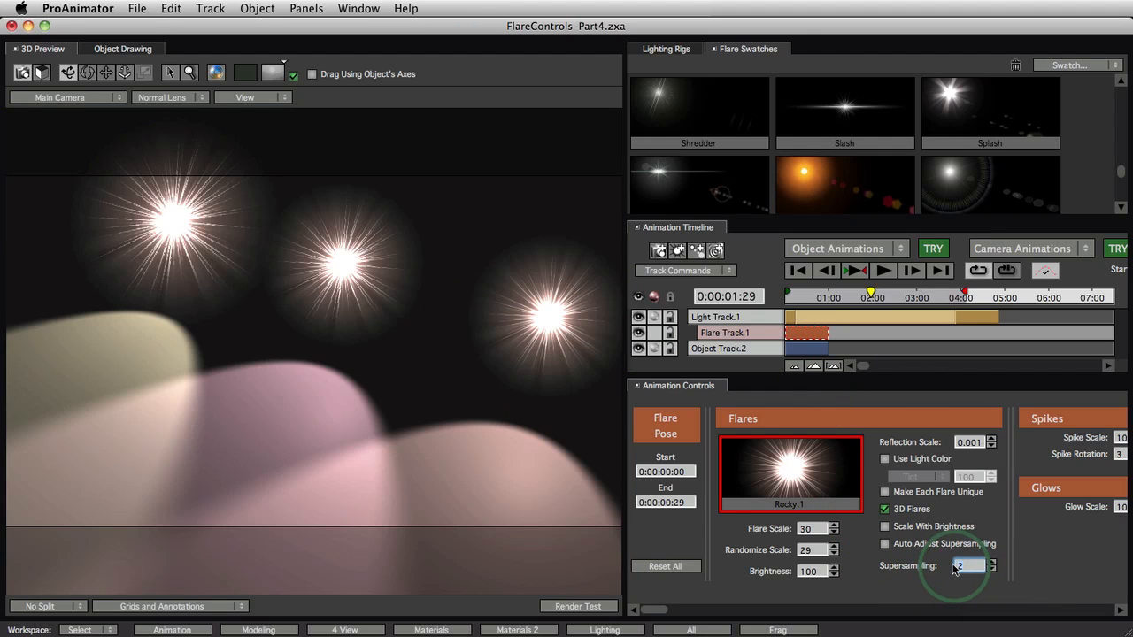
text(1.79)
key(Return)
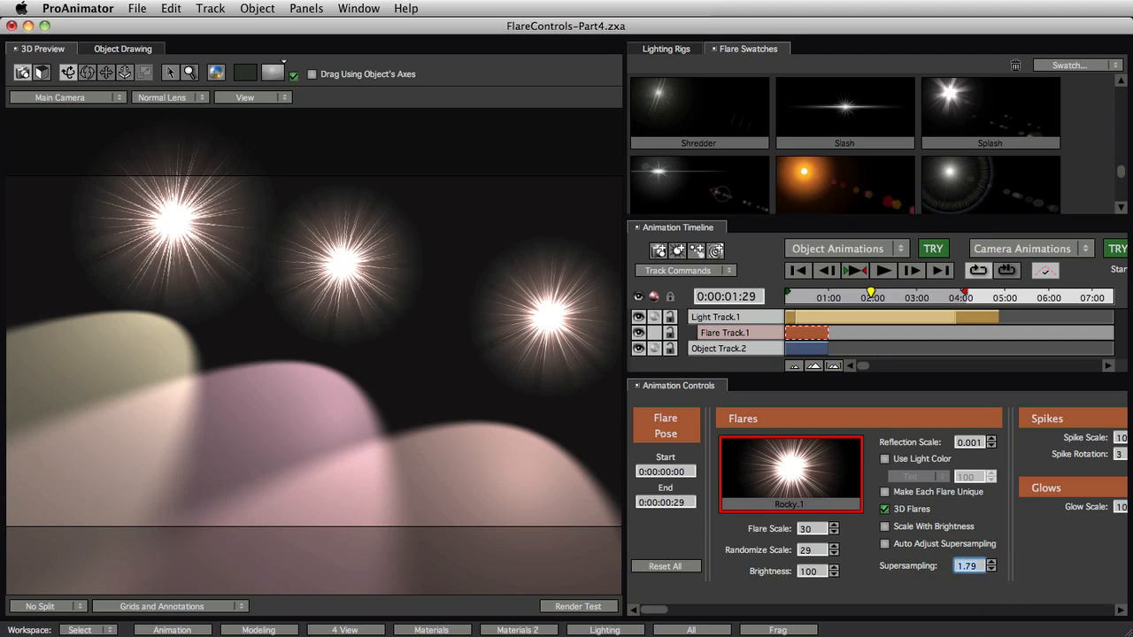
text(1)
key(Tab)
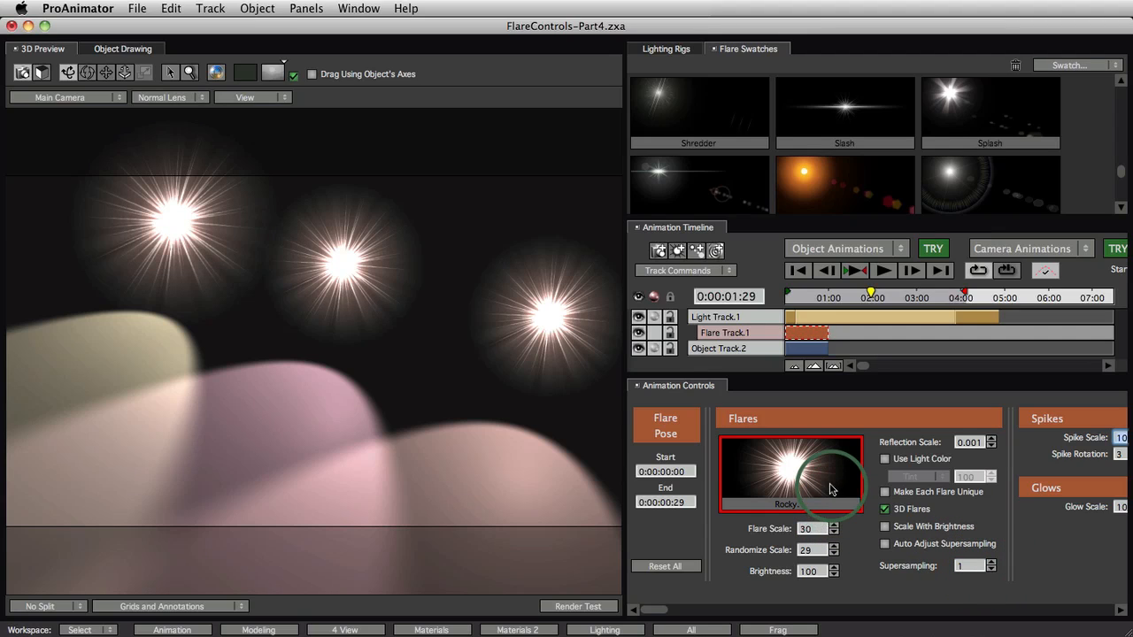
Reopen the Rocky.1 flare for editing and set the Slash spikes' end width to 1
double_click(831, 489)
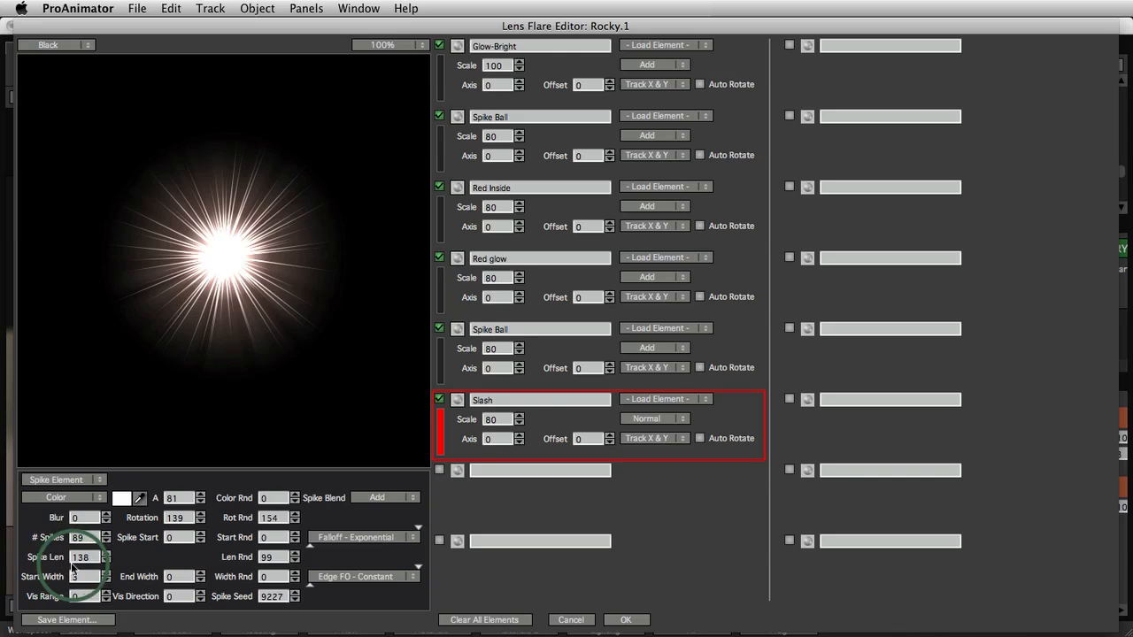
click(201, 574)
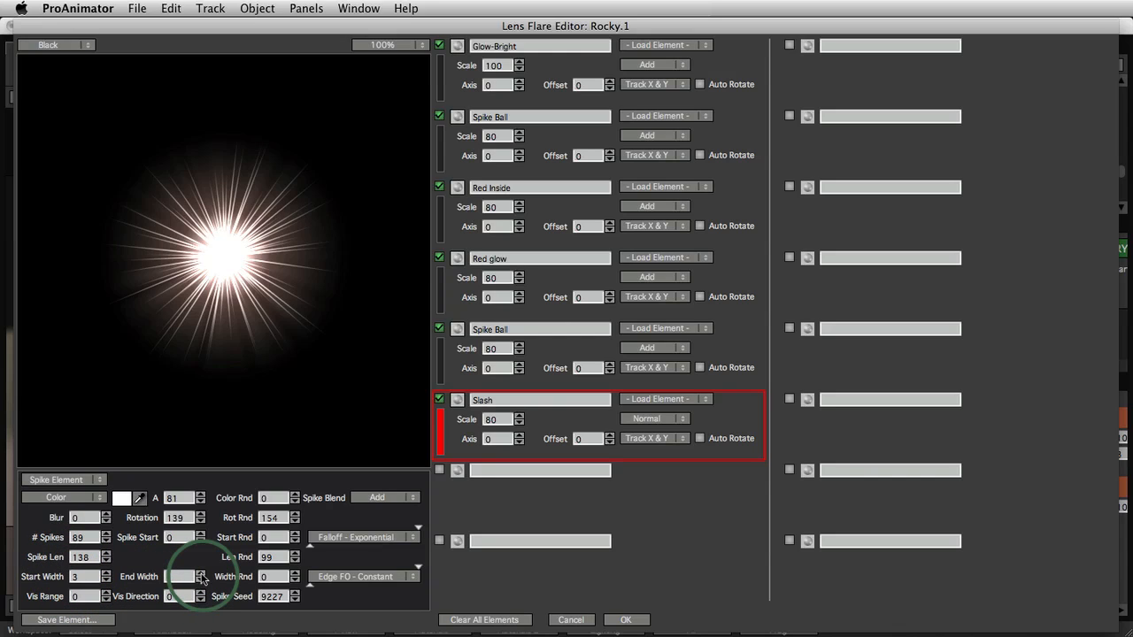
click(201, 580)
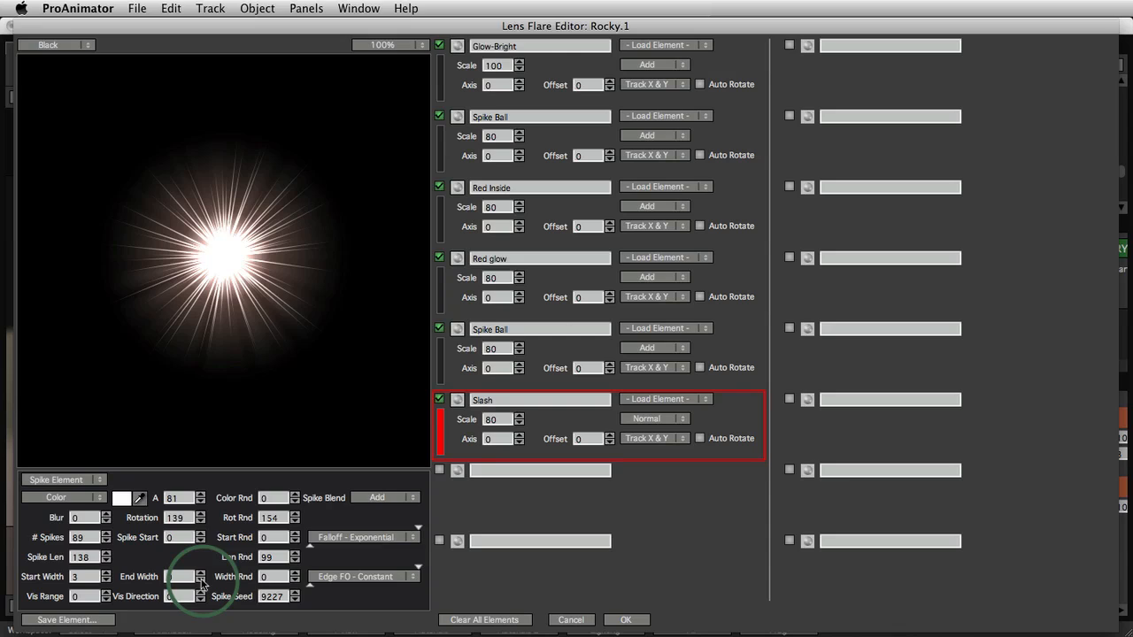
click(200, 580)
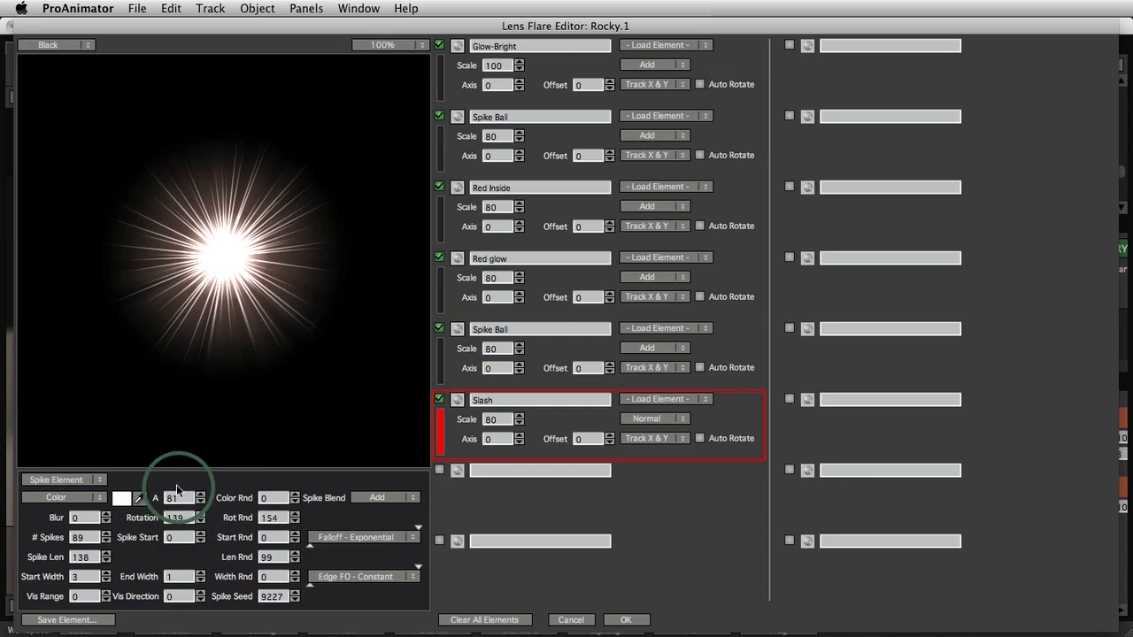
Try the Normal and Screen spike blend modes on the Slash element, and return it to Add
click(394, 498)
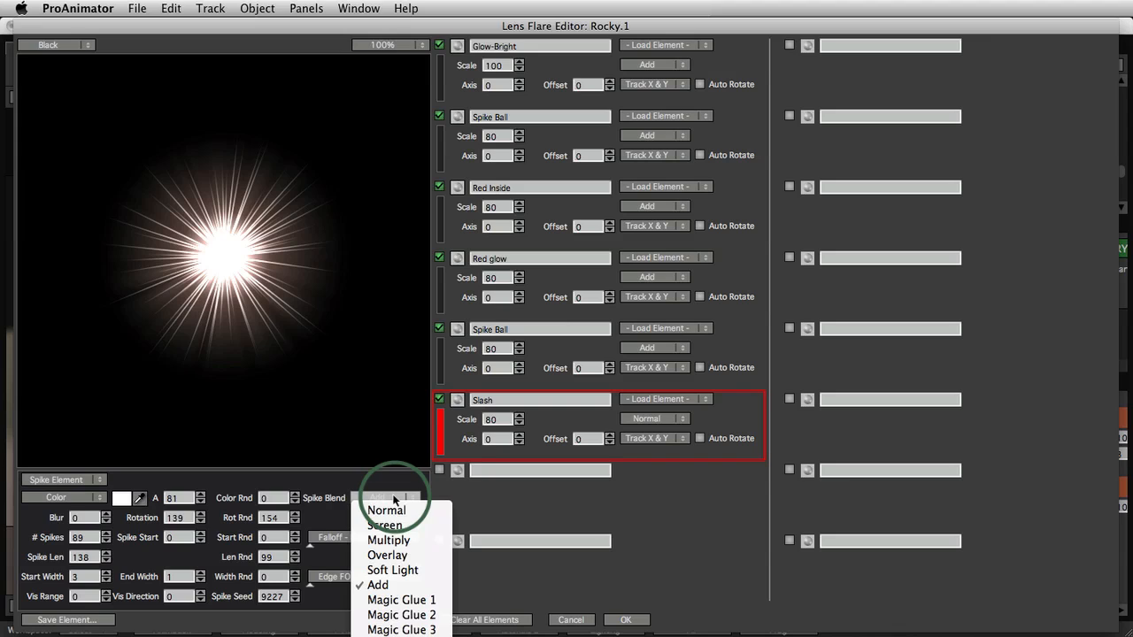
click(389, 512)
click(390, 499)
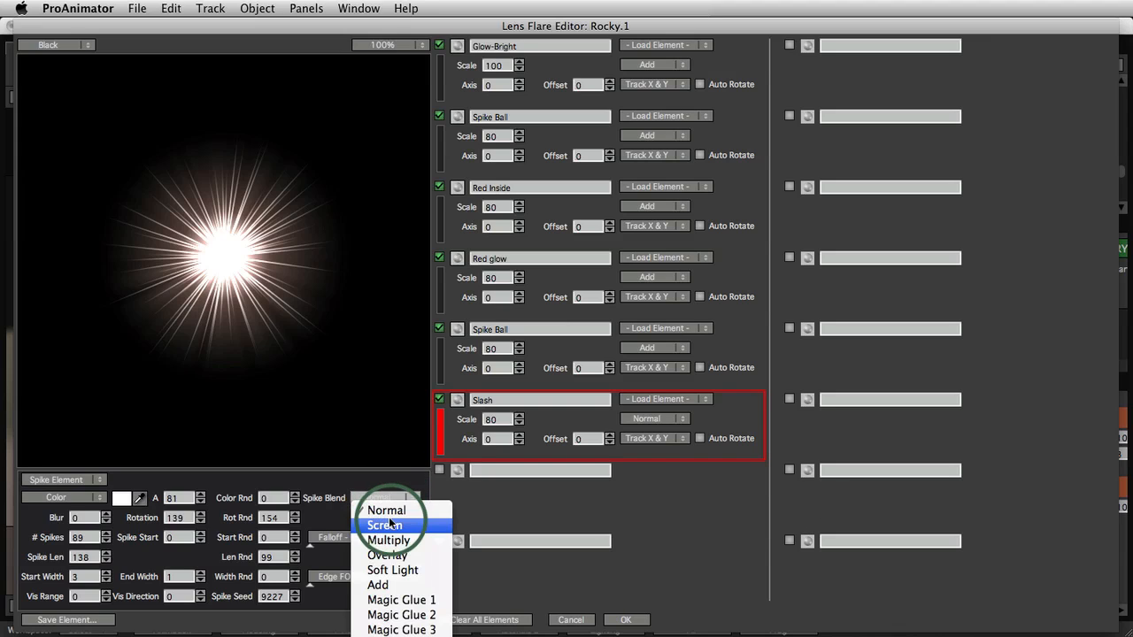
click(389, 517)
click(394, 498)
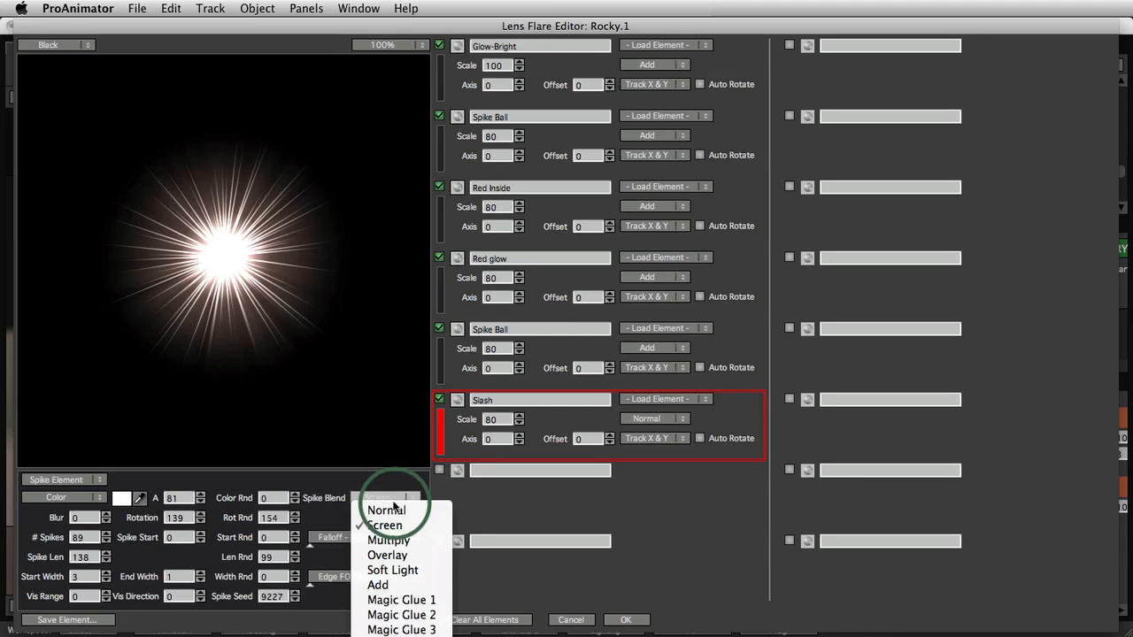
click(381, 529)
Set the Slash element's color alpha to 47 and its start width to 14, previewing that element alone
drag(193, 503, 154, 501)
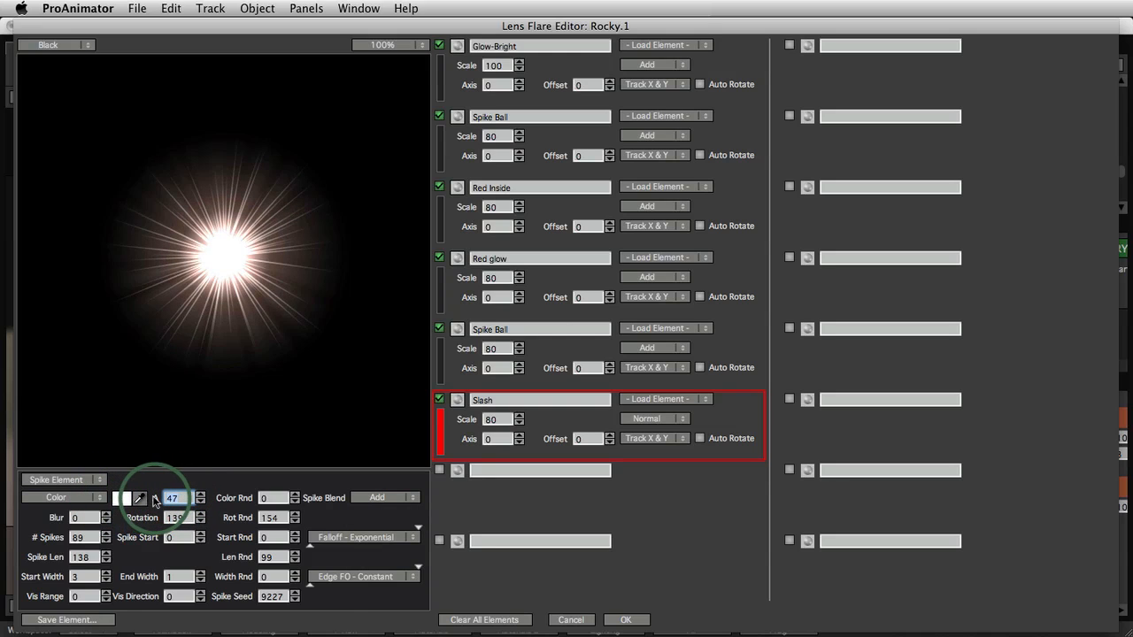
click(459, 401)
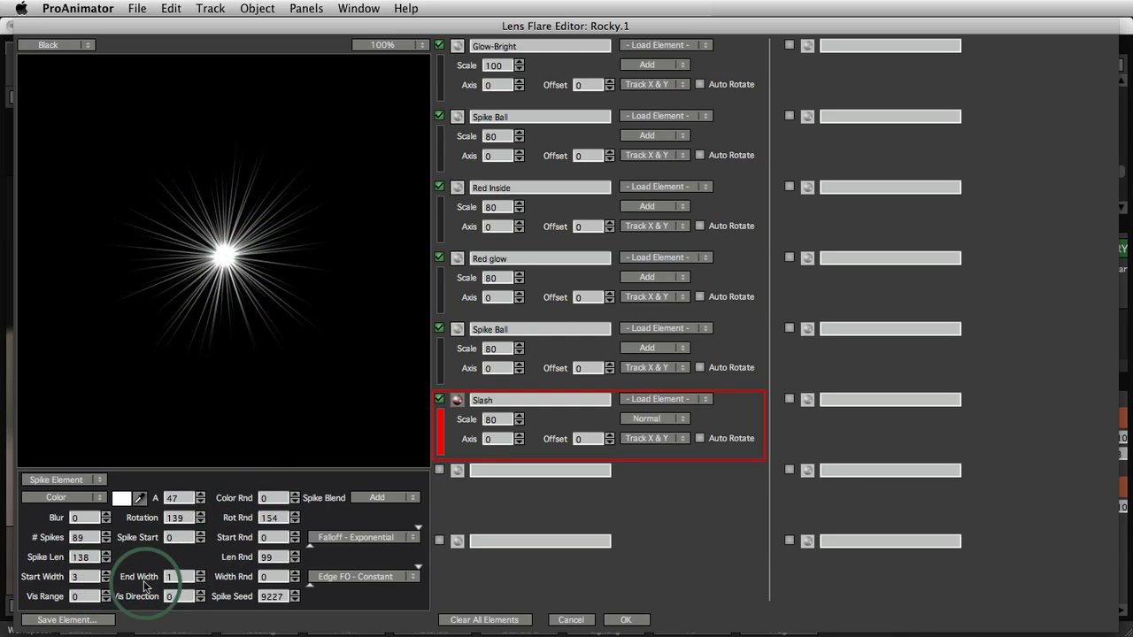
drag(83, 578, 92, 581)
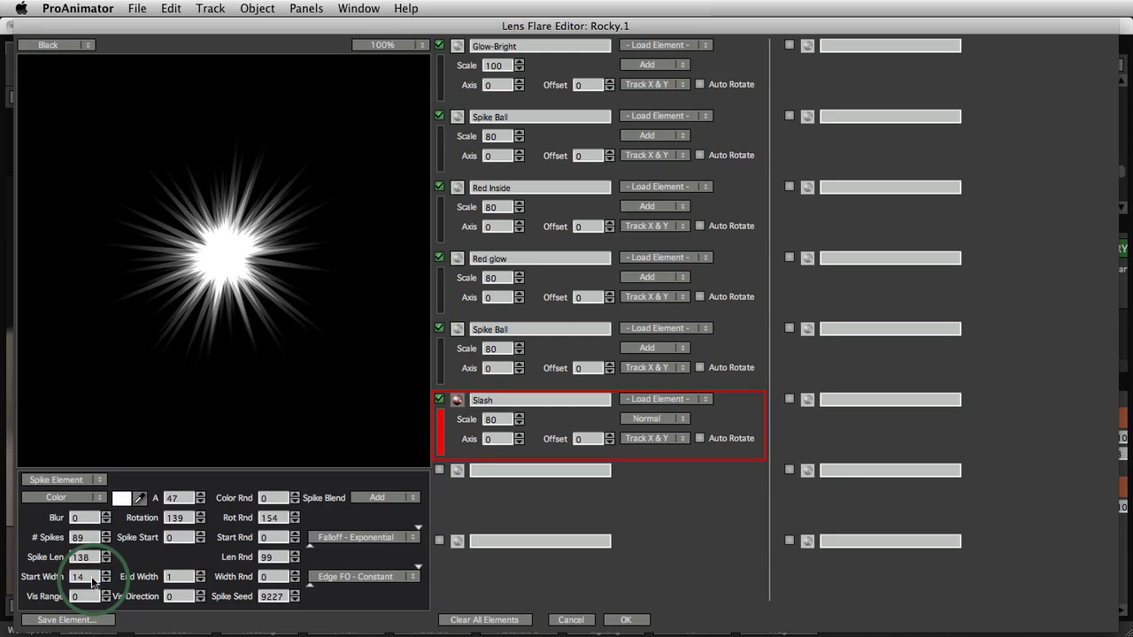
Set the Slash element's color alpha to 24 and its spike blend mode to Screen
drag(187, 493, 157, 501)
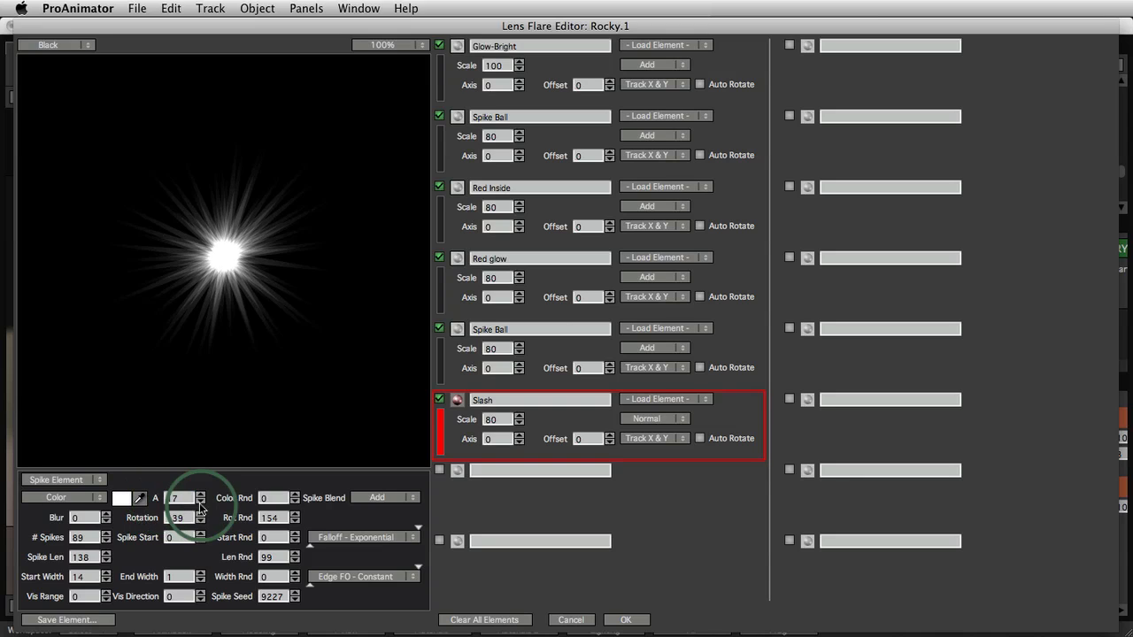
mouse_move(179, 498)
mouse_down()
mouse_move(162, 497)
mouse_move(182, 499)
mouse_up()
click(391, 499)
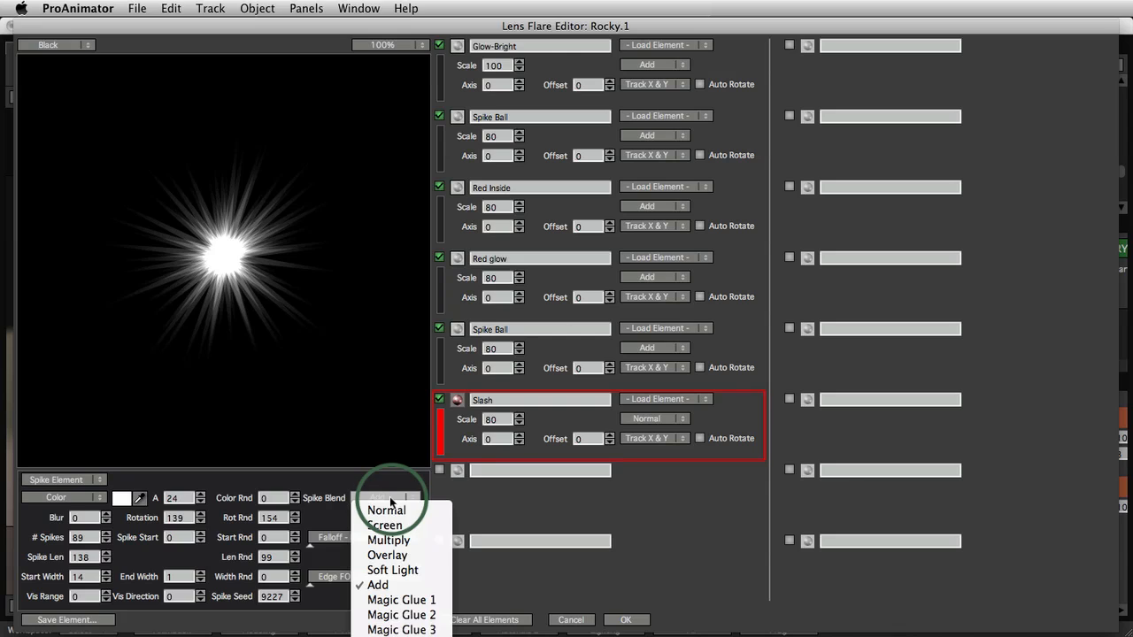
click(386, 456)
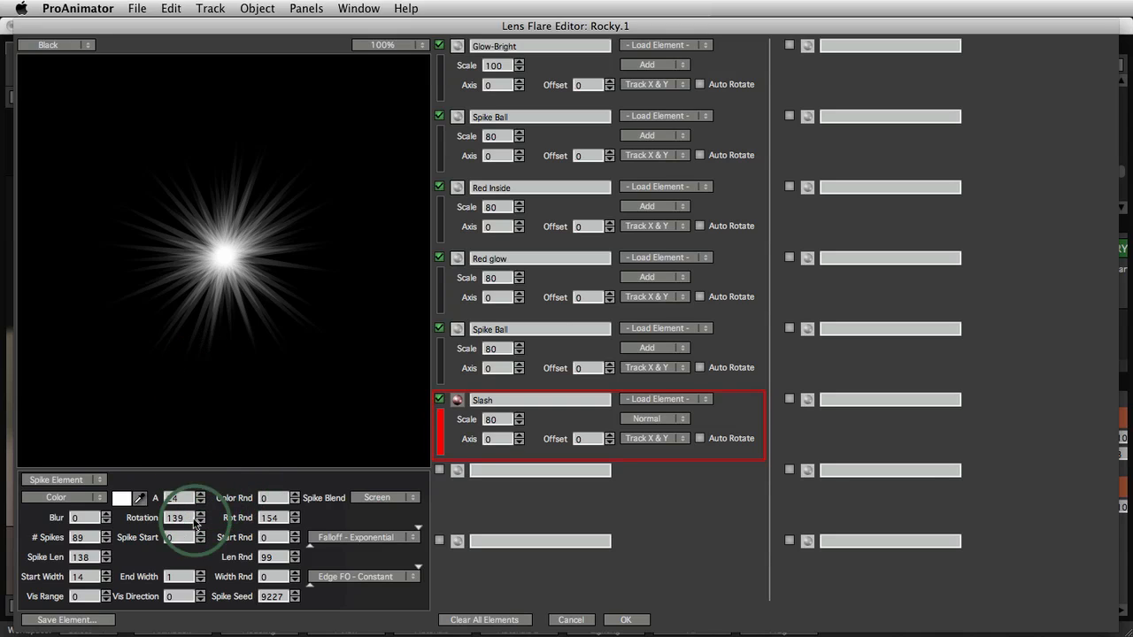
Set the Slash element's spike length to 285 and its start width to 19
click(87, 557)
drag(111, 556, 223, 555)
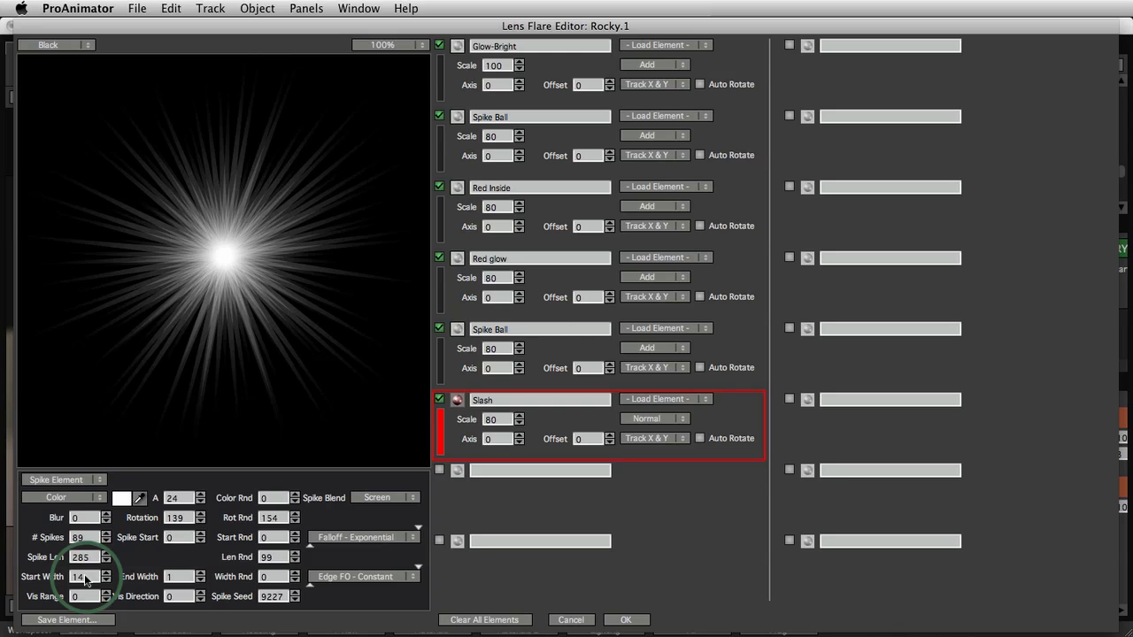
mouse_move(85, 579)
mouse_down()
mouse_move(104, 579)
mouse_move(89, 578)
mouse_up()
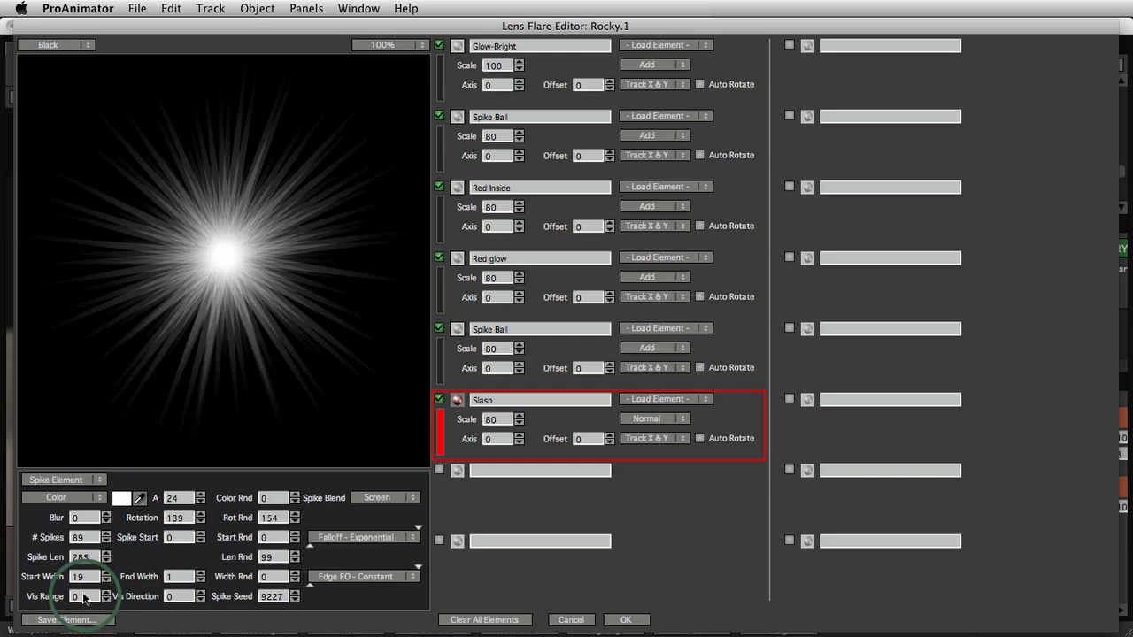
Set the Slash element's visibility range to 74, visibility direction to 222, rotation to 189 and width randomness to 1.28
drag(85, 599, 288, 596)
mouse_move(173, 517)
mouse_down()
mouse_move(182, 500)
mouse_move(182, 523)
mouse_up()
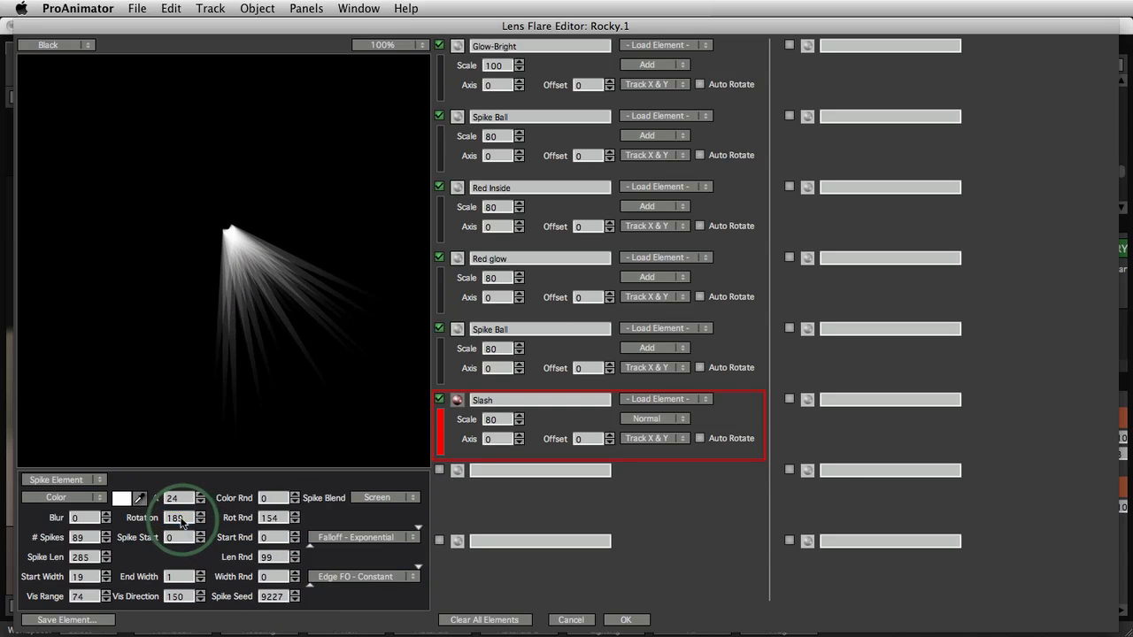
drag(176, 598, 272, 550)
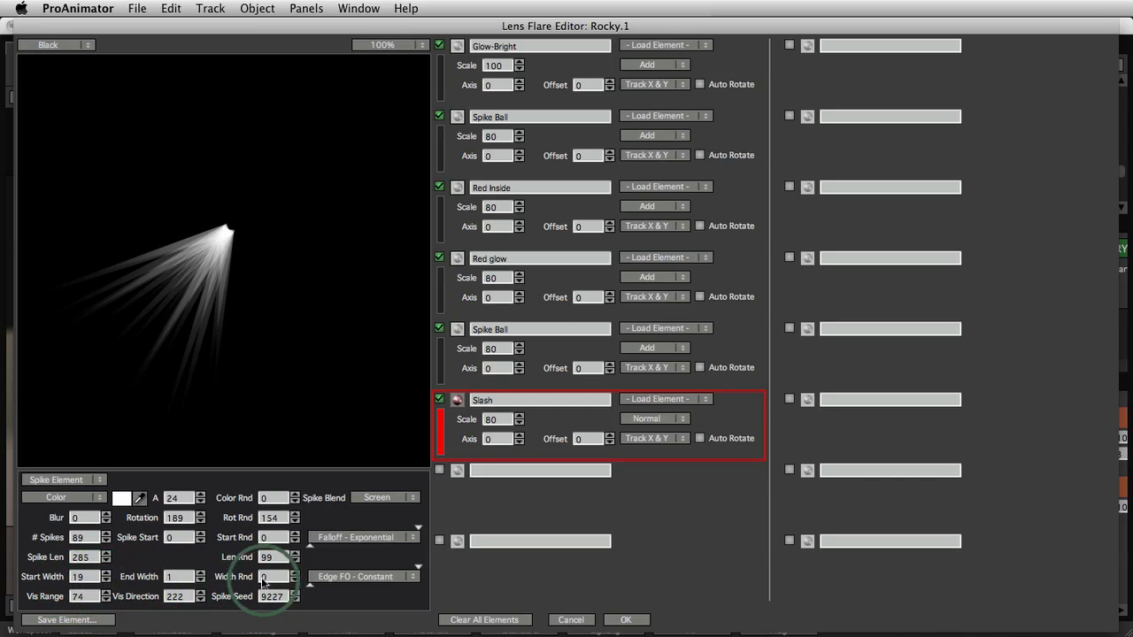
drag(274, 578, 380, 579)
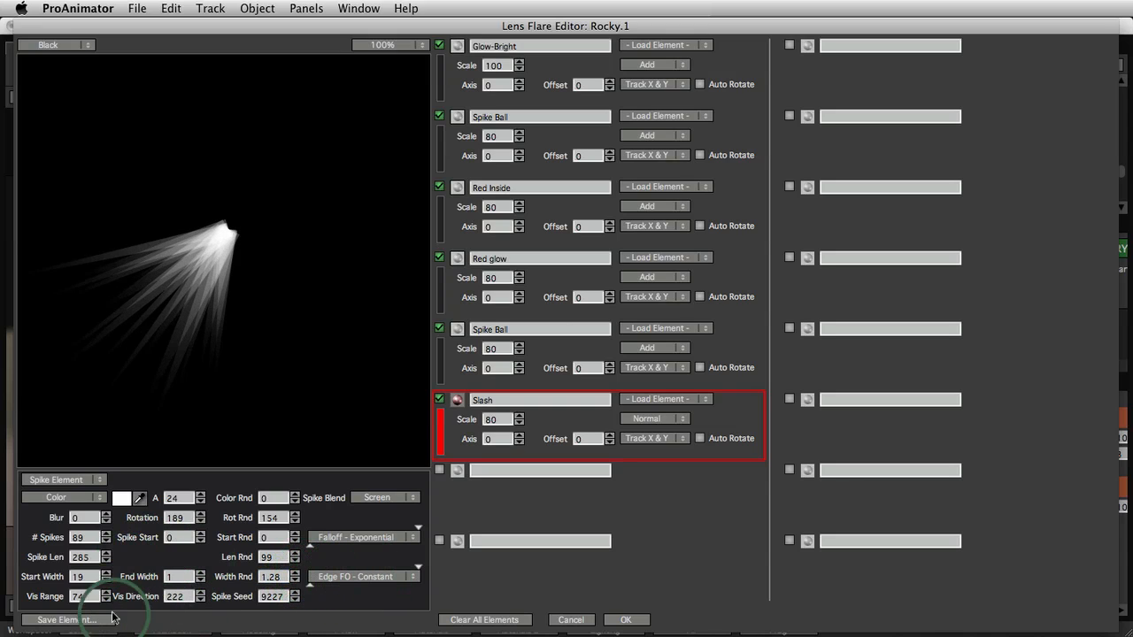
Set the Slash element's visibility range to 0, its number of spikes to 8 and its color alpha to 64
drag(80, 598, 337, 459)
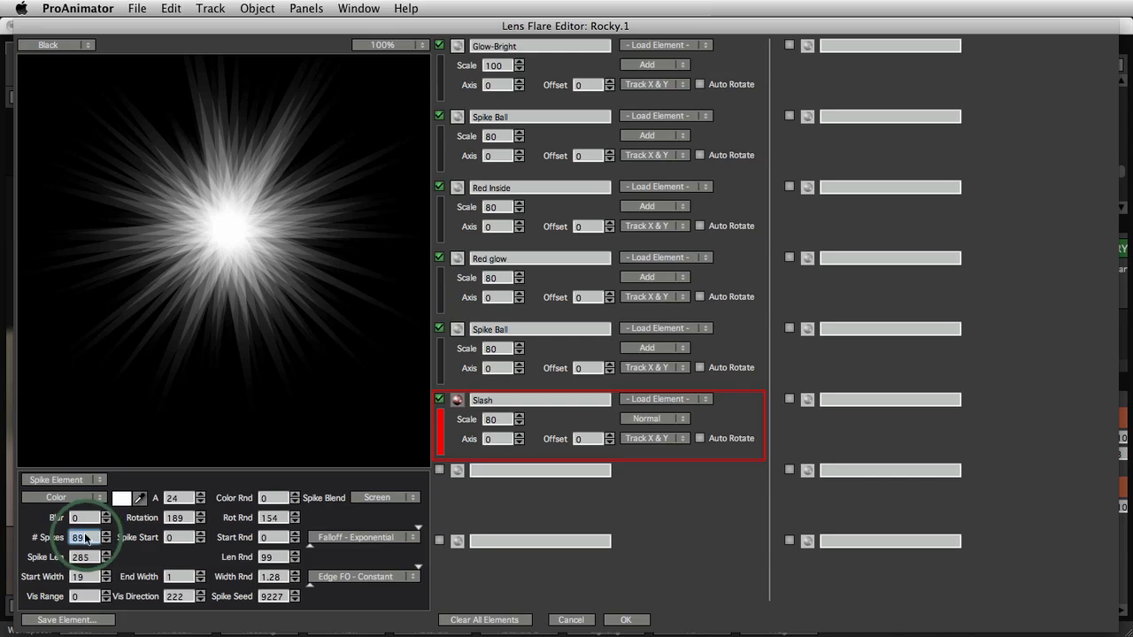
mouse_move(89, 538)
mouse_down()
mouse_move(14, 537)
mouse_move(76, 537)
mouse_up()
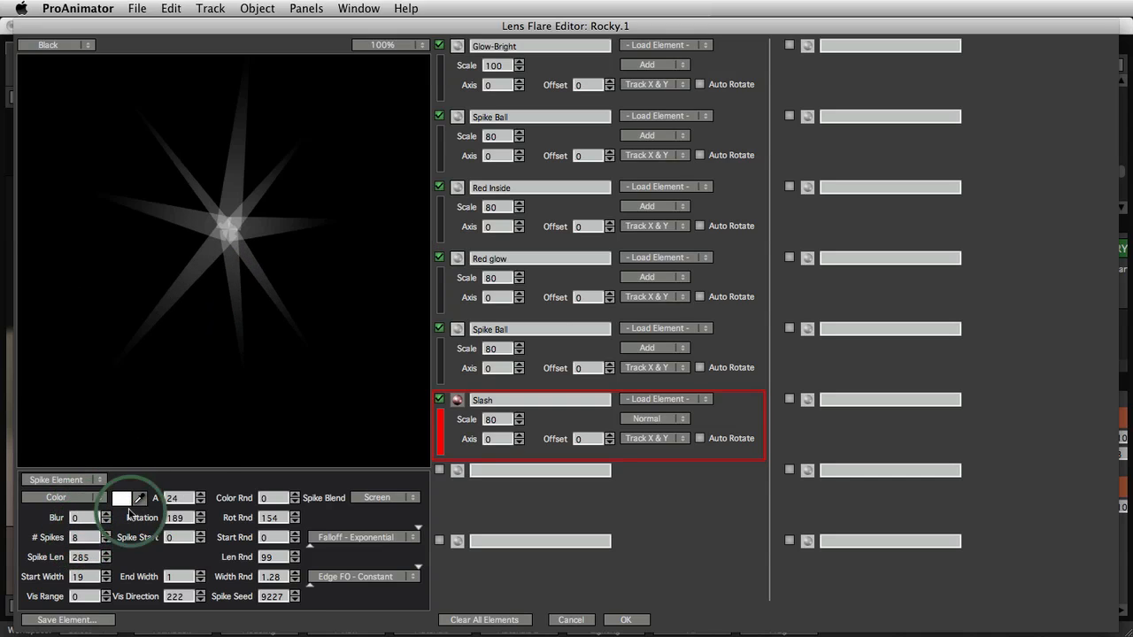
drag(174, 499, 215, 496)
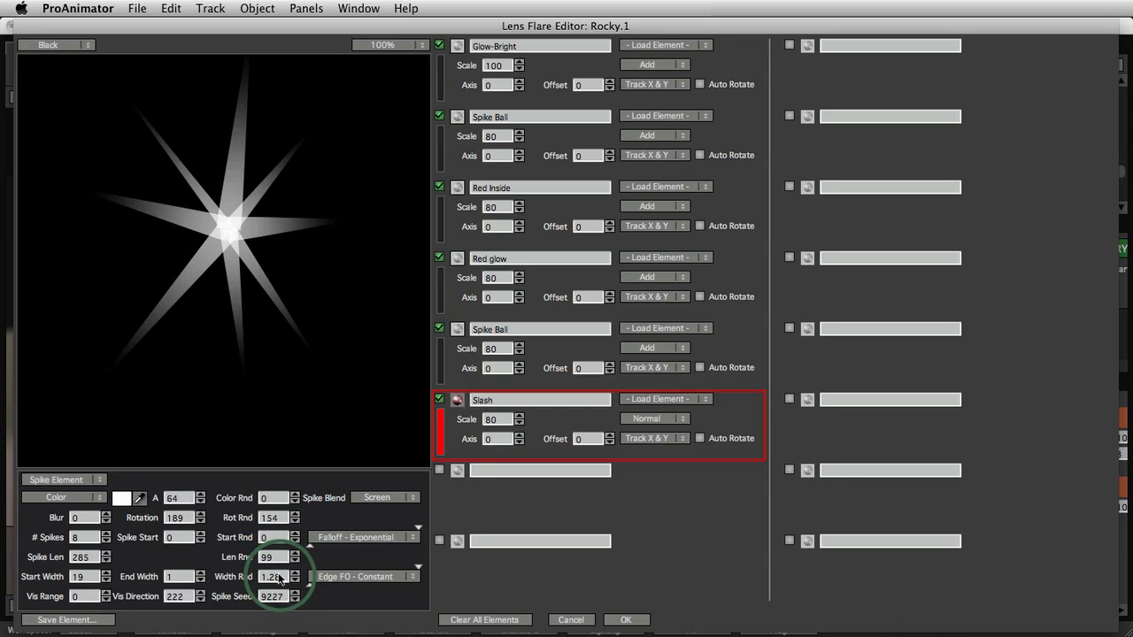
Set the Slash element's width randomness to 1.74 and spike seed to 9231, and apply the flare edits
drag(278, 578, 158, 579)
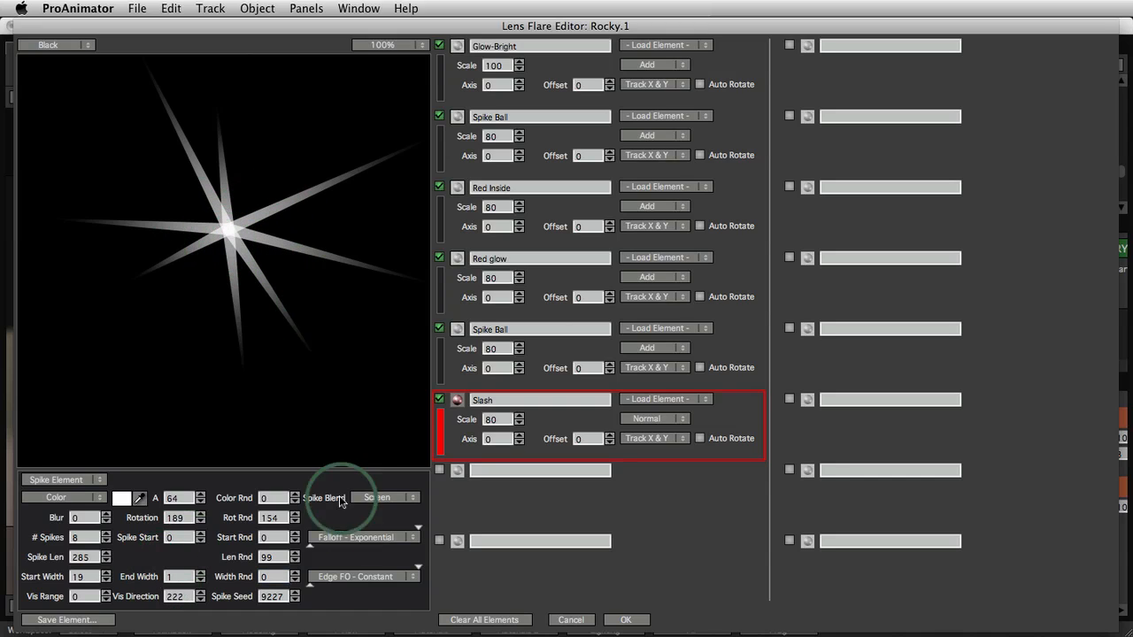
drag(276, 581, 404, 576)
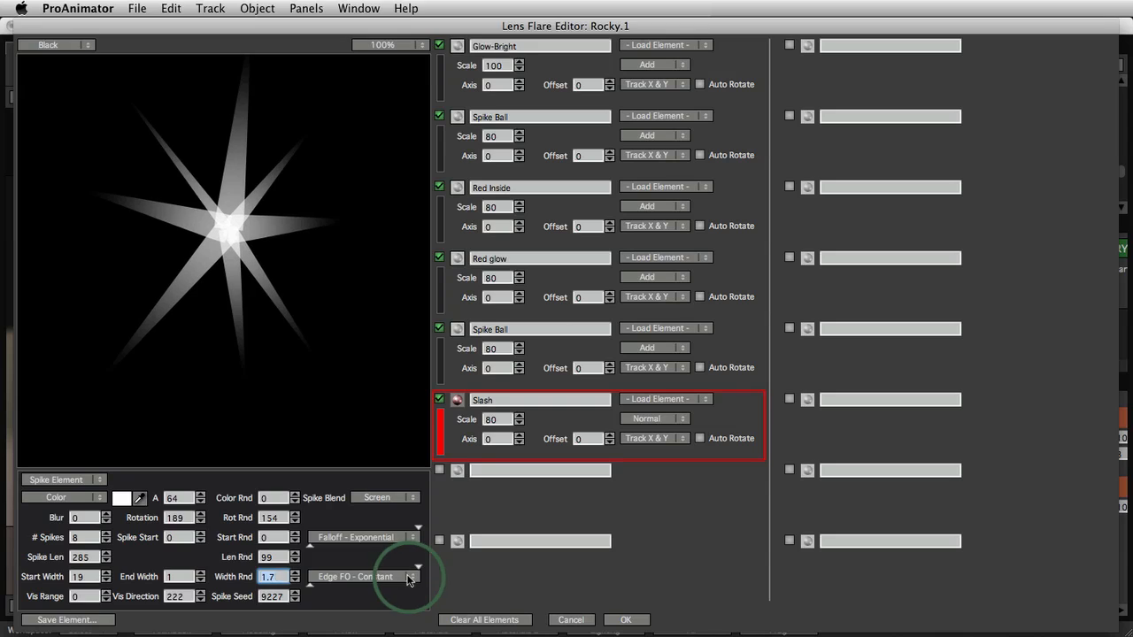
click(295, 593)
click(294, 593)
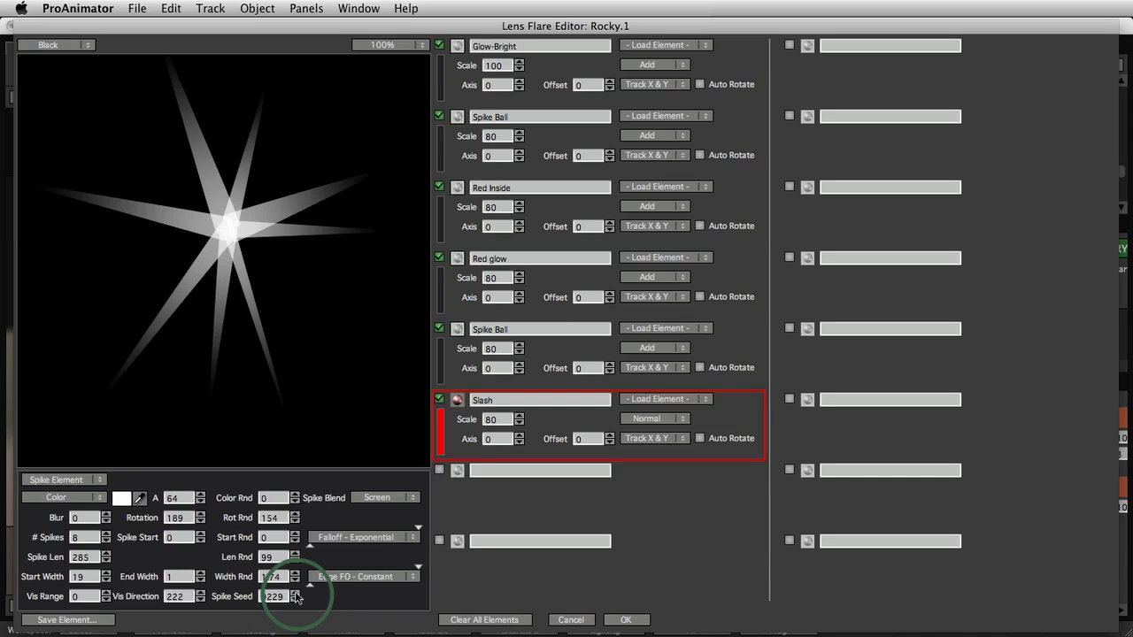
click(295, 593)
click(295, 593)
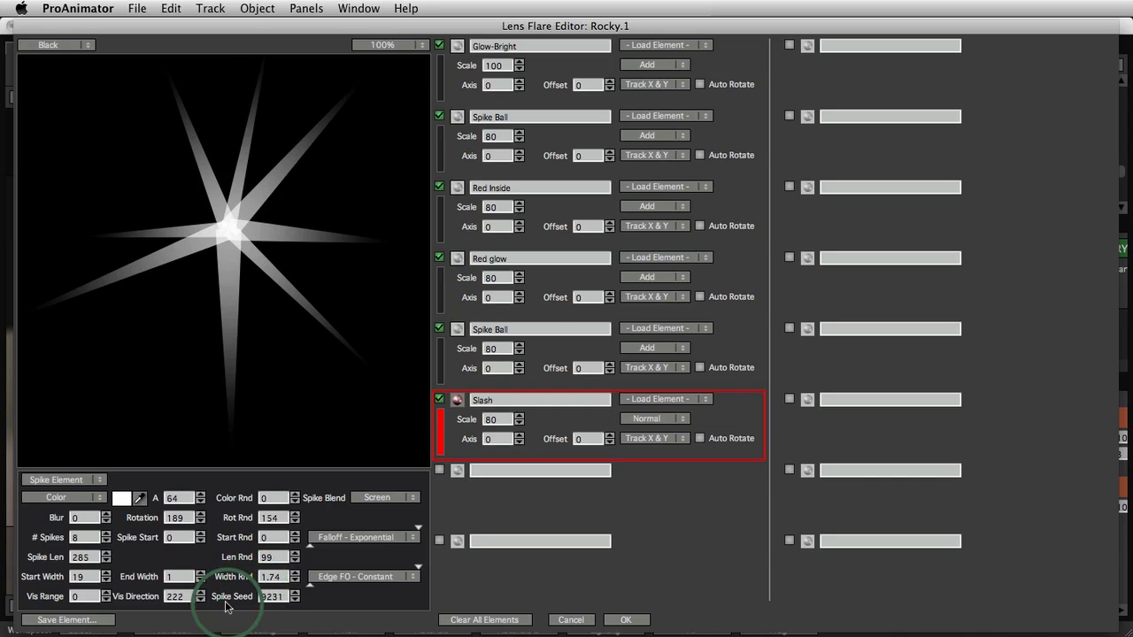
click(625, 621)
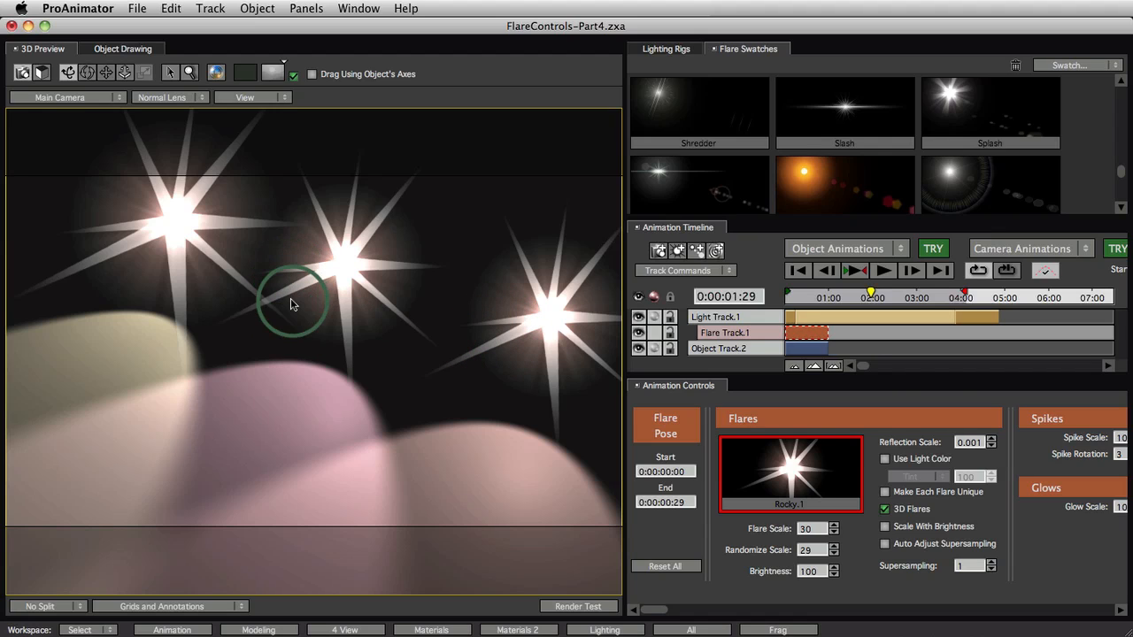
Try the Make Each Flare Unique option on the Rocky.1 flares and switch it off again
click(885, 492)
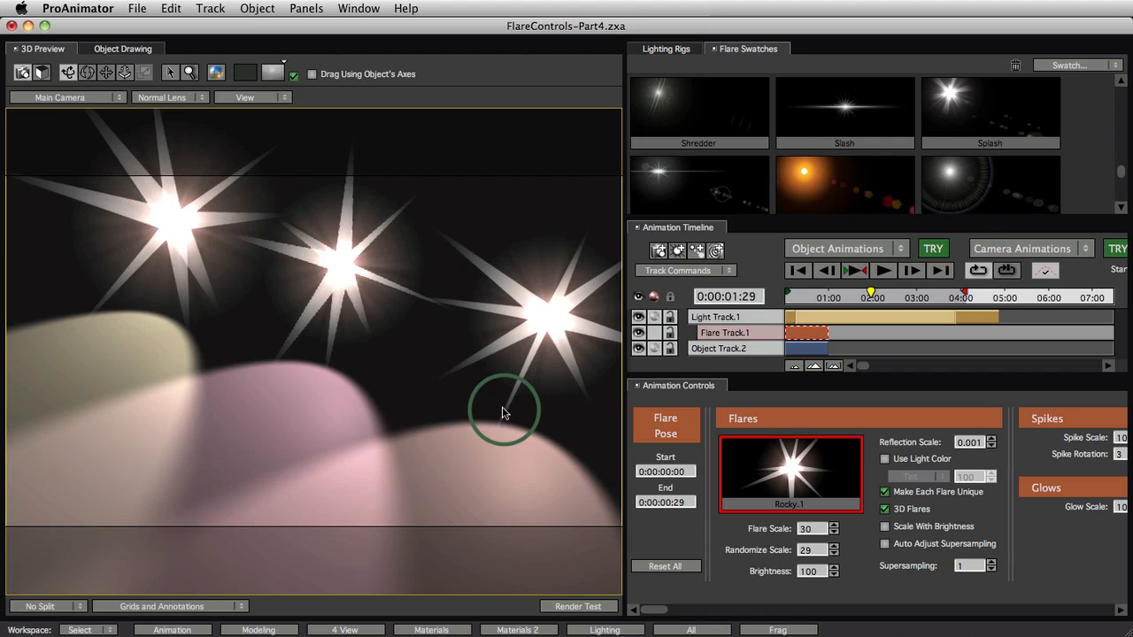
drag(396, 298, 404, 257)
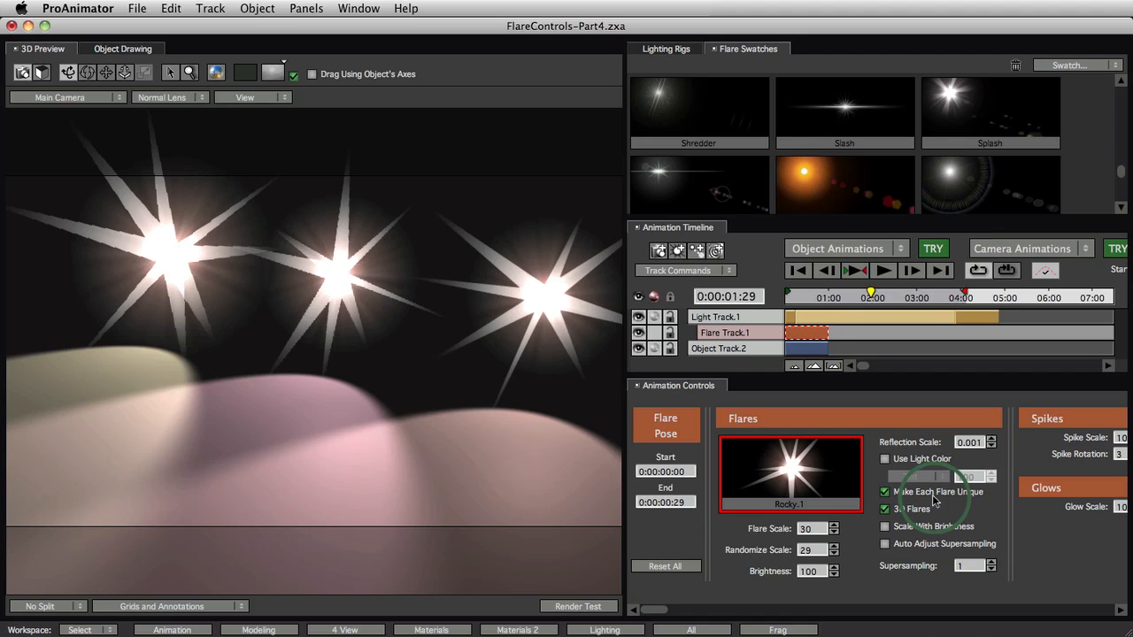
click(884, 492)
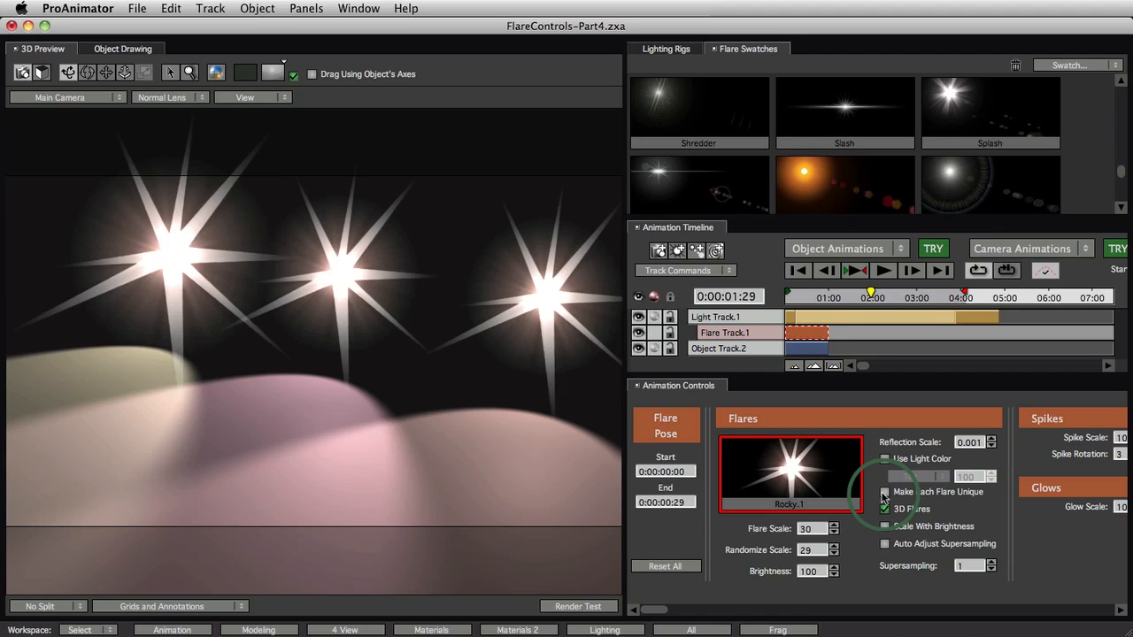
Reopen the Rocky.1 flare for editing and set the Slash element's width randomness to 0.63, length randomness to 75 and start randomness to 25
double_click(842, 488)
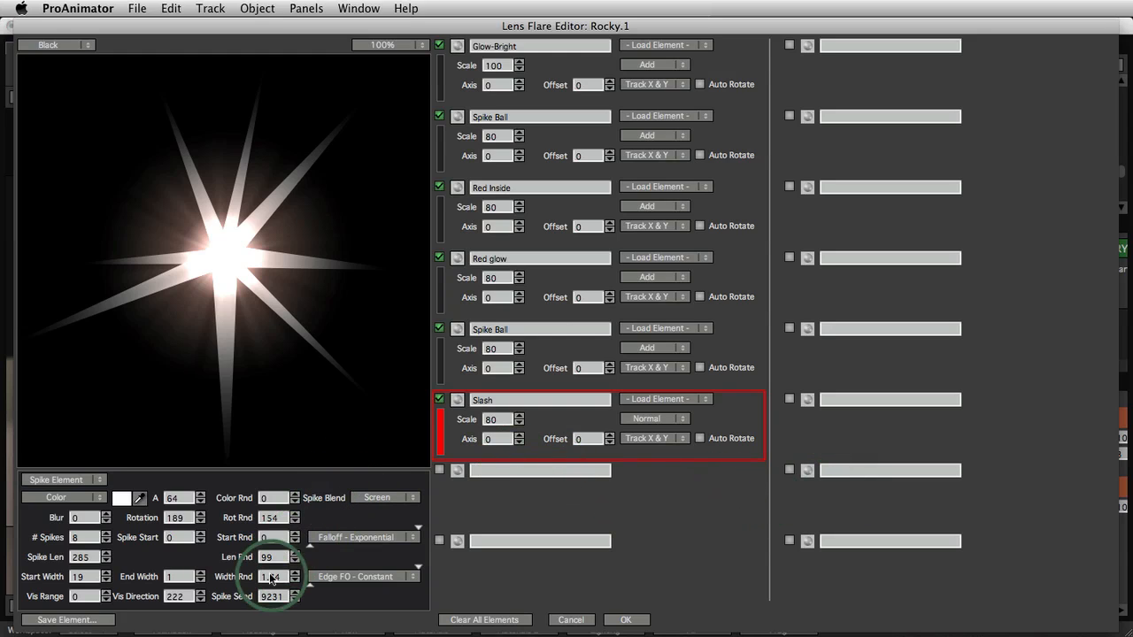
drag(277, 577, 179, 574)
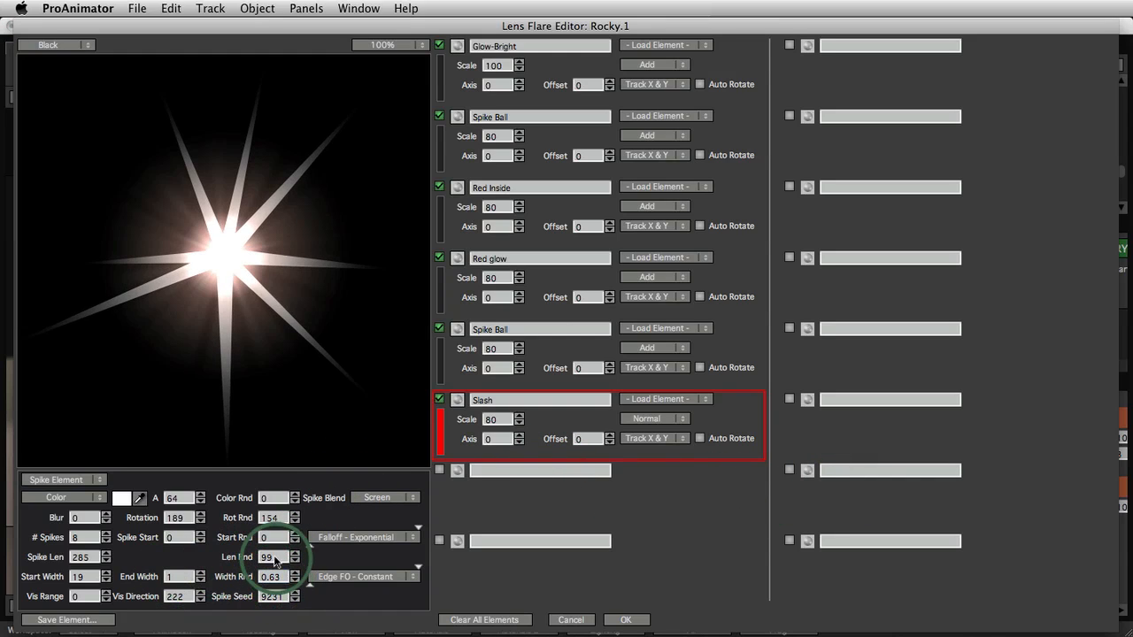
drag(273, 557, 312, 535)
Set the Slash element's start randomness to 0 and its spike start to 41, previewing that element alone
click(171, 536)
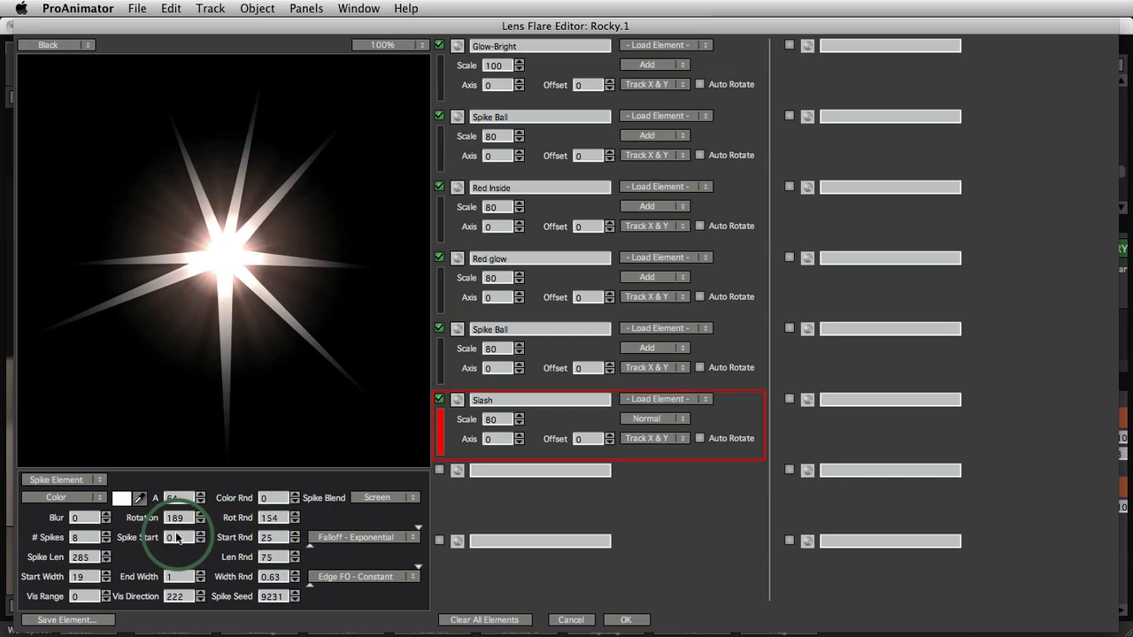
drag(179, 538, 205, 541)
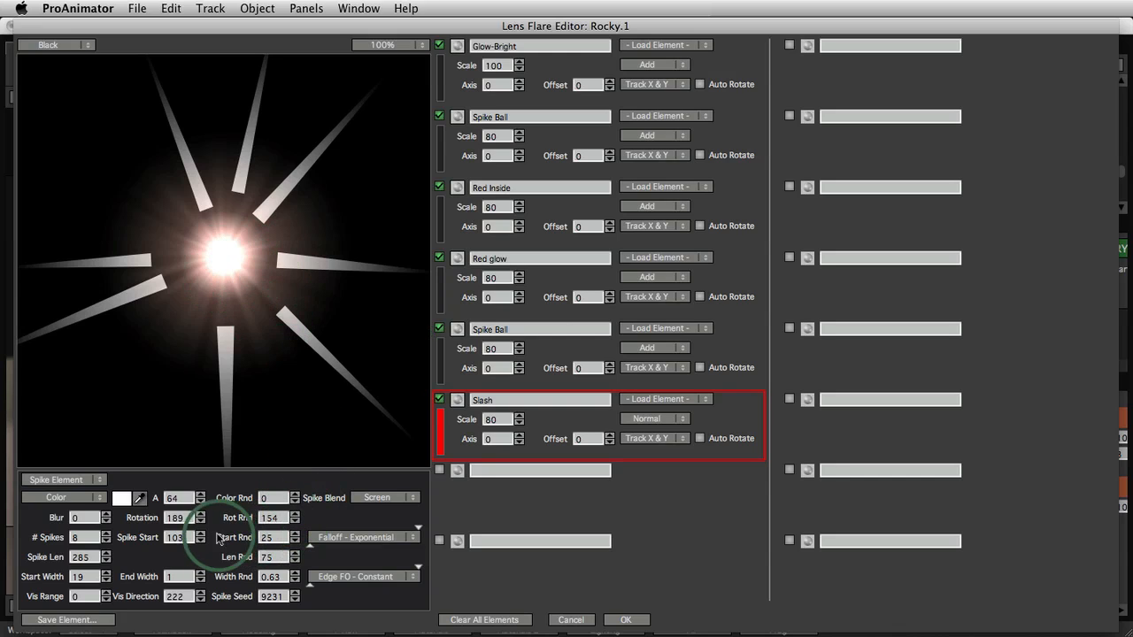
mouse_move(282, 539)
mouse_down()
mouse_move(328, 536)
mouse_move(318, 566)
mouse_move(224, 546)
mouse_move(281, 546)
mouse_up()
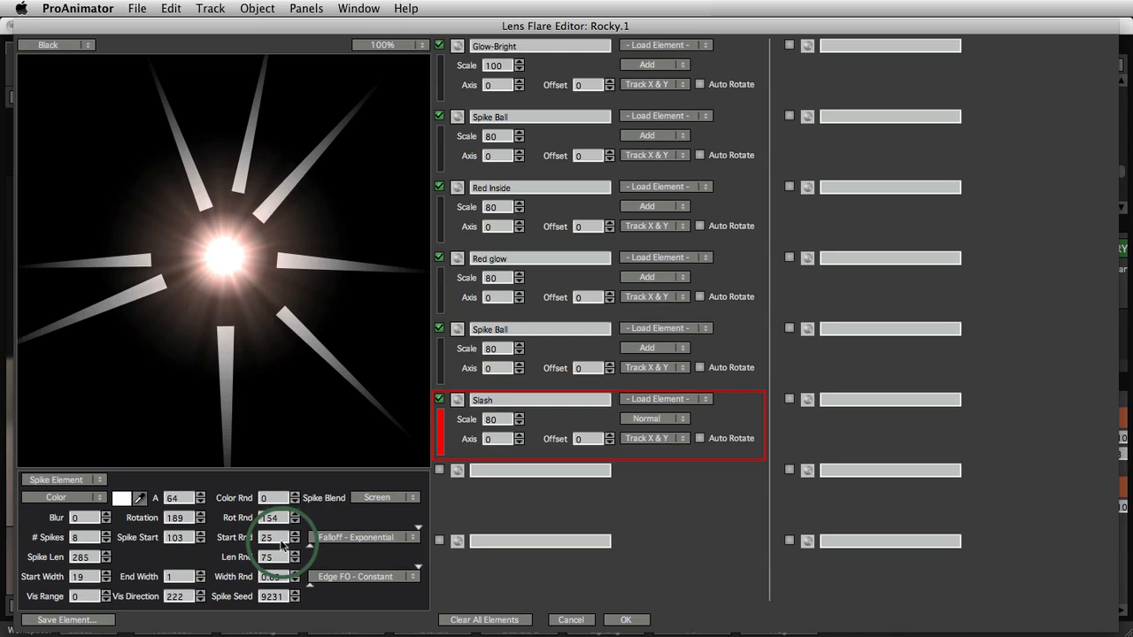
key(Tab)
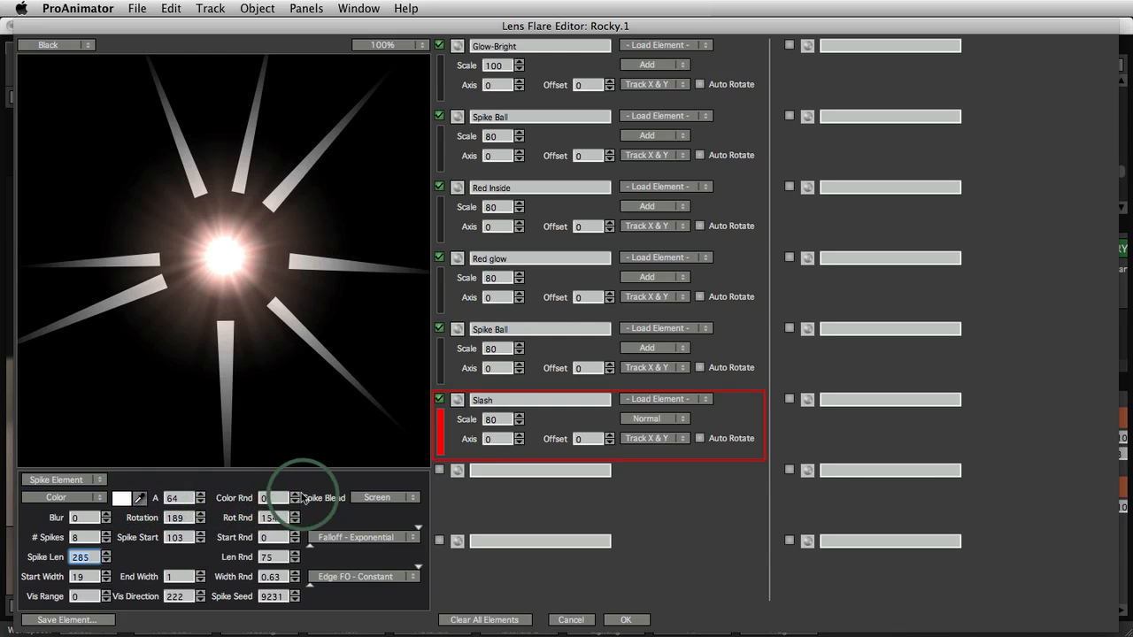
click(458, 399)
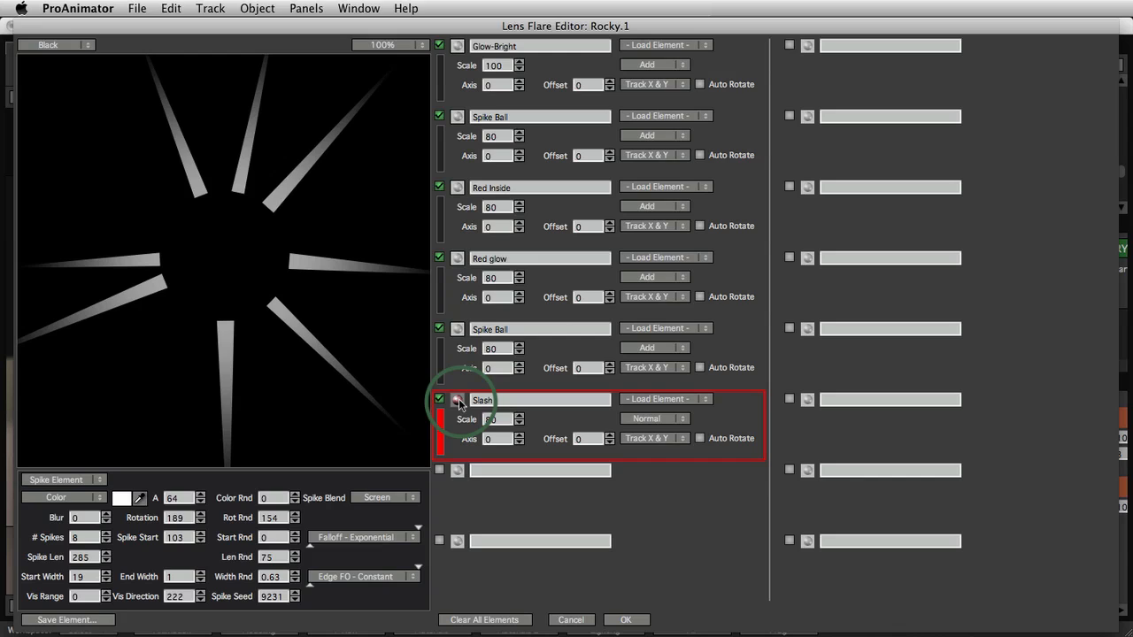
drag(184, 537, 140, 537)
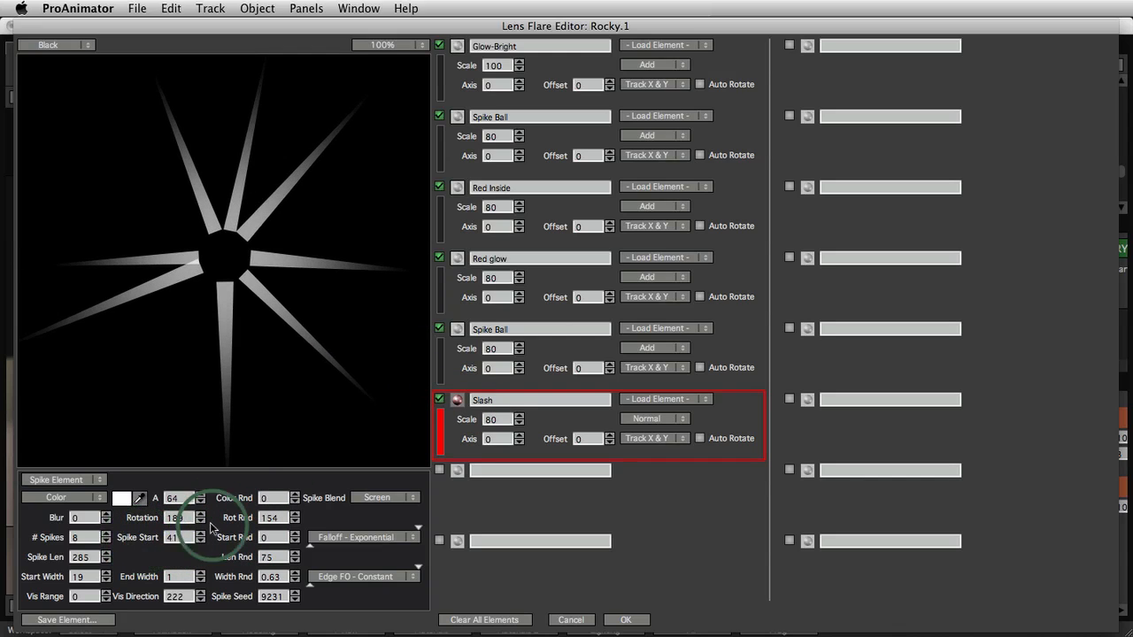
Set the Slash element's color randomness to 265 and its color to a light pink with 27% saturation
drag(272, 497, 314, 259)
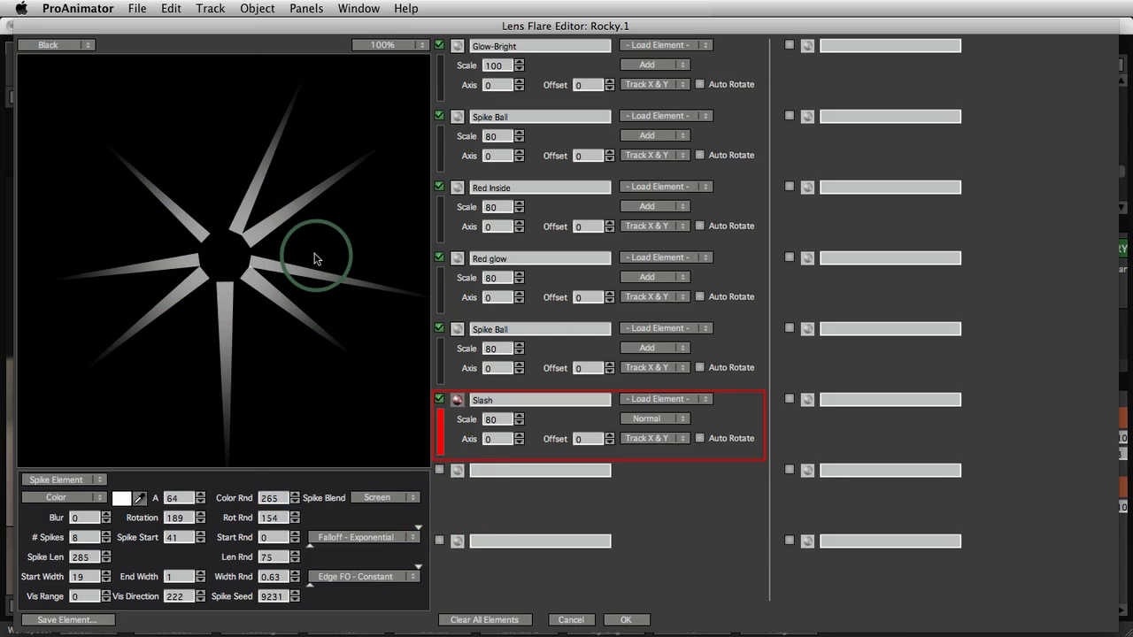
click(124, 498)
click(110, 174)
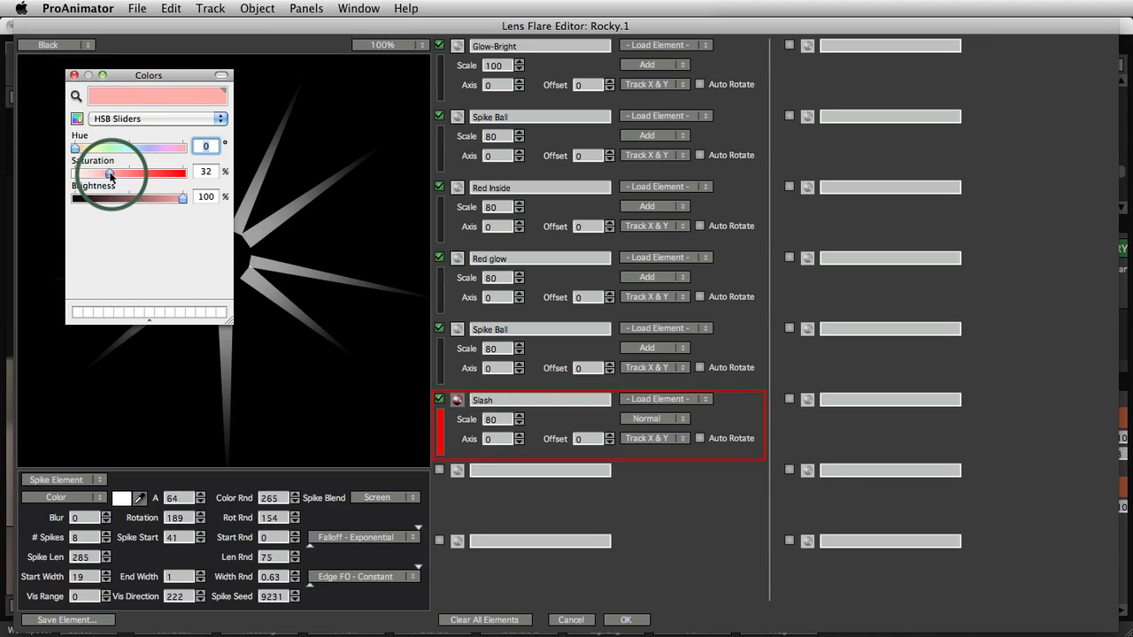
click(75, 75)
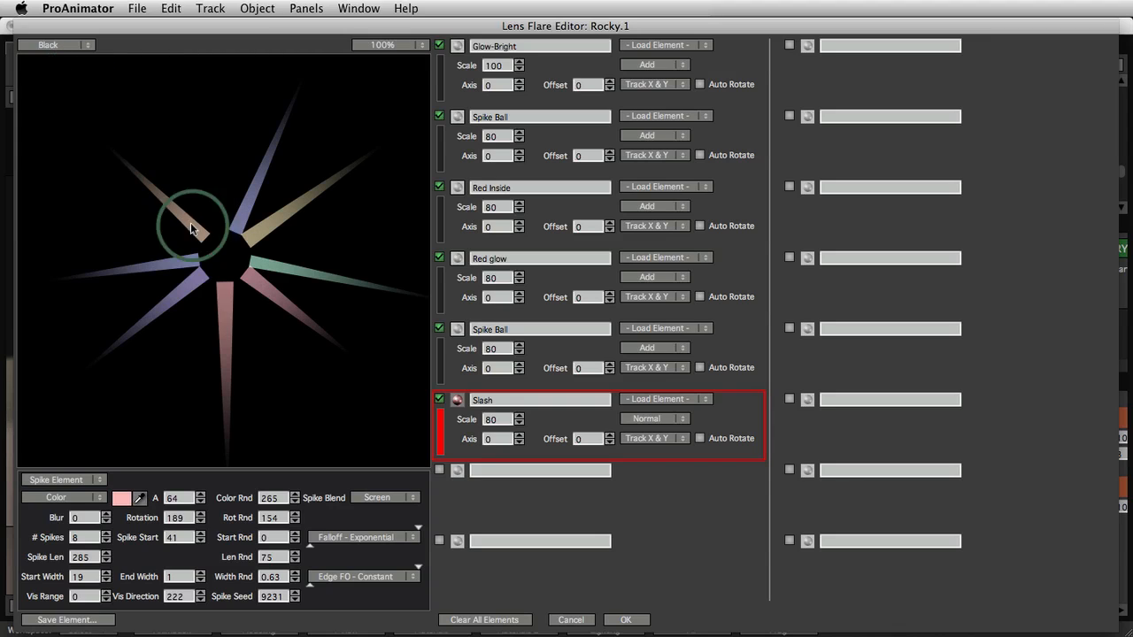
Reset the Slash element's color randomness to 0 and raise it to 157
click(268, 498)
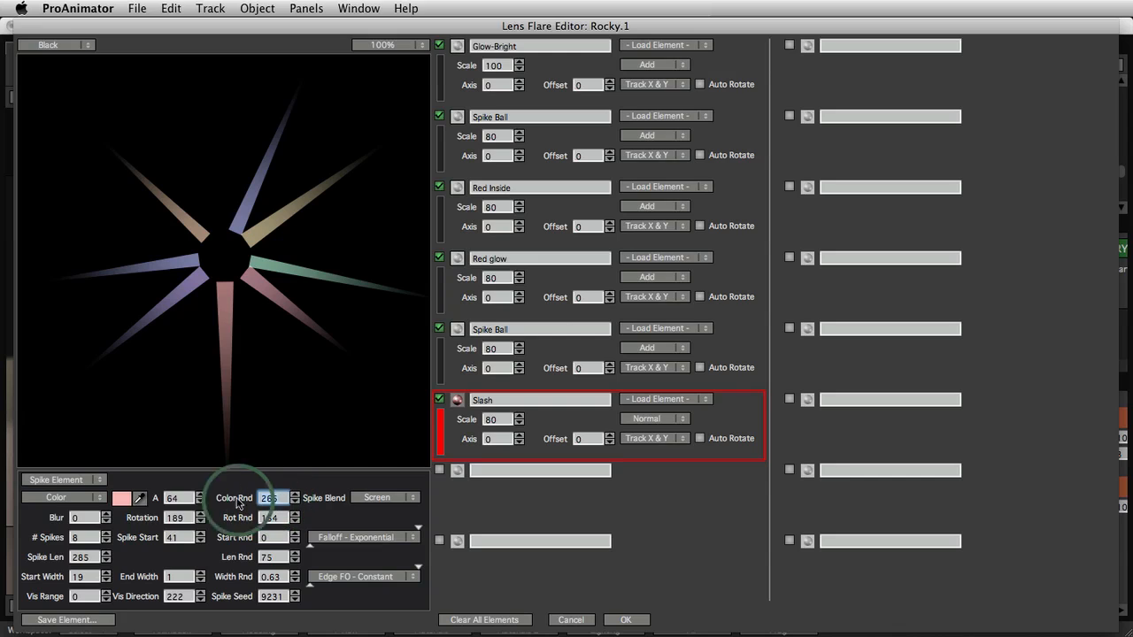
text(0)
key(Return)
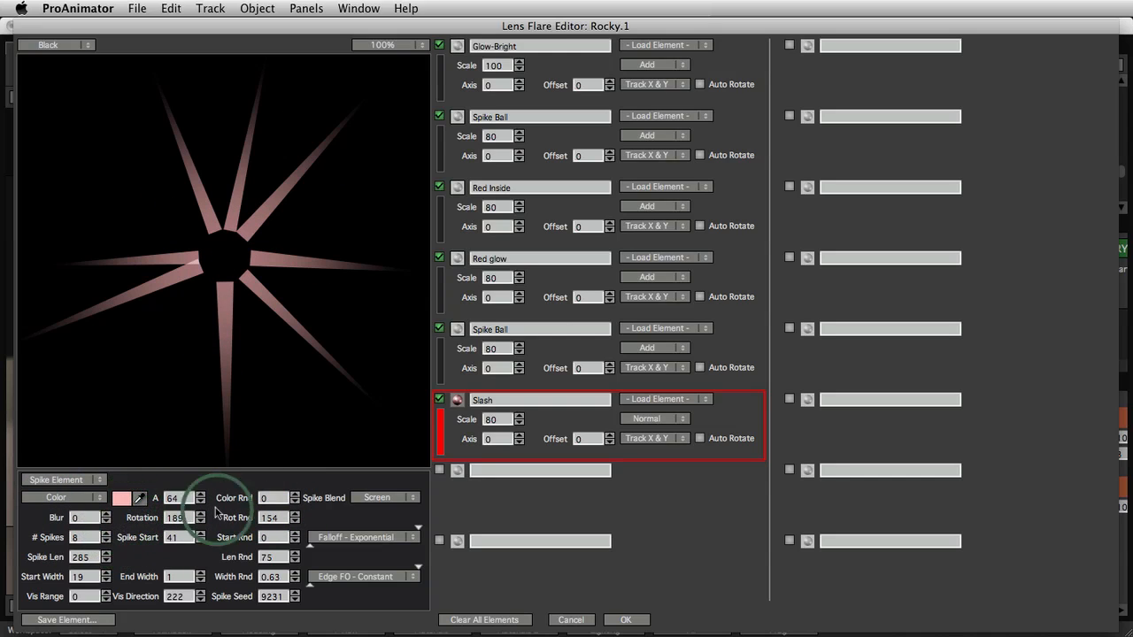
drag(274, 500, 401, 505)
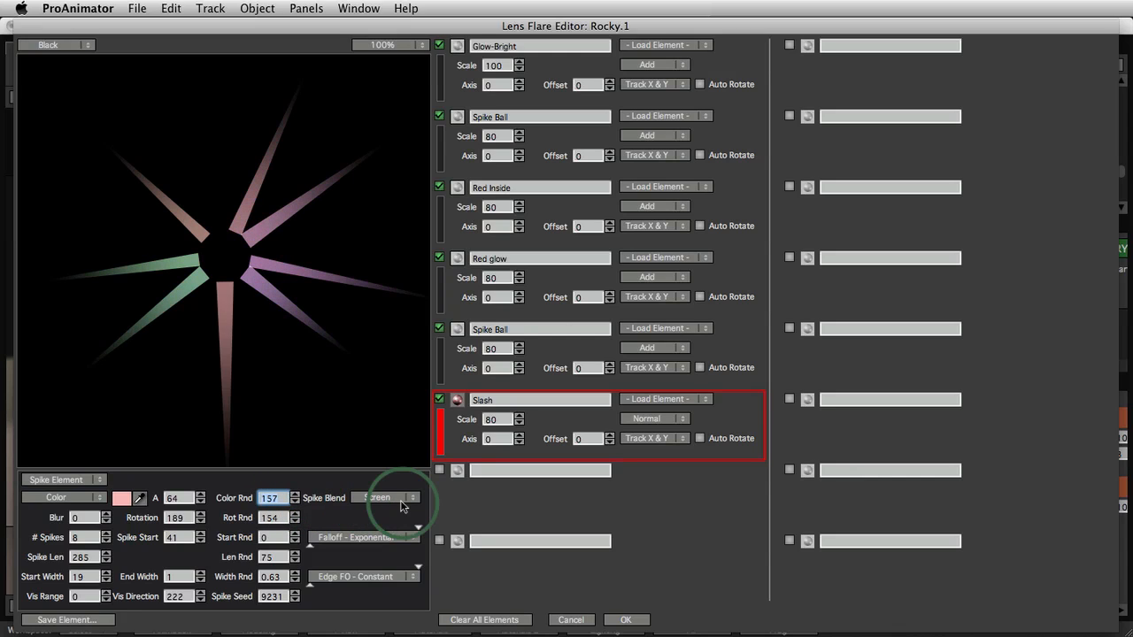
Raise the saturation of the Slash element's color to 61% and further to 92%
click(124, 500)
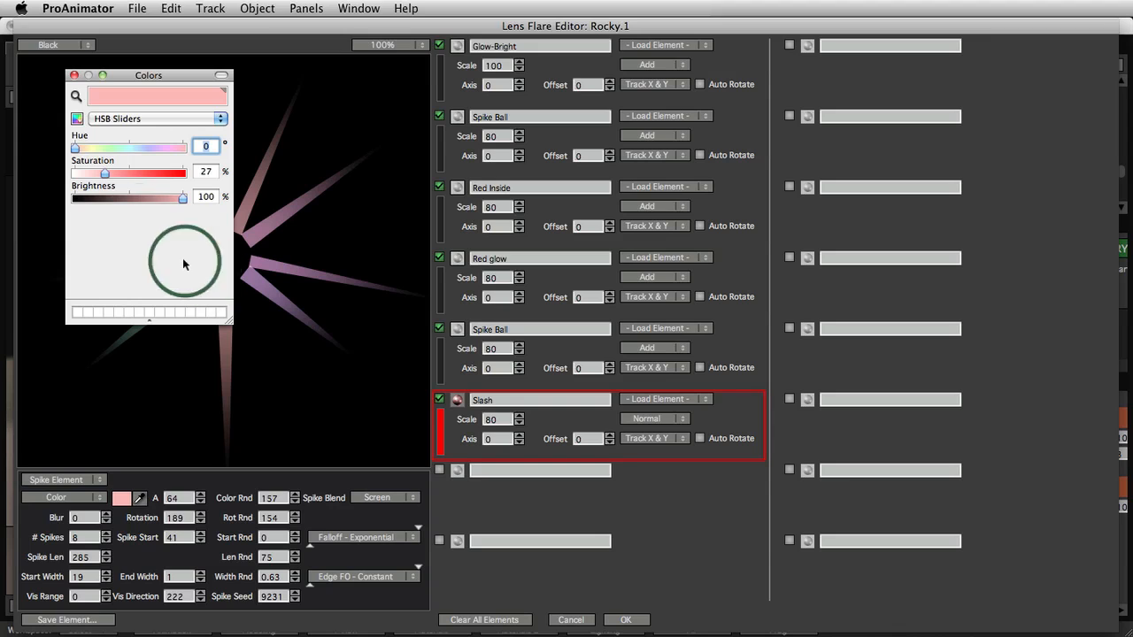
drag(104, 172, 141, 173)
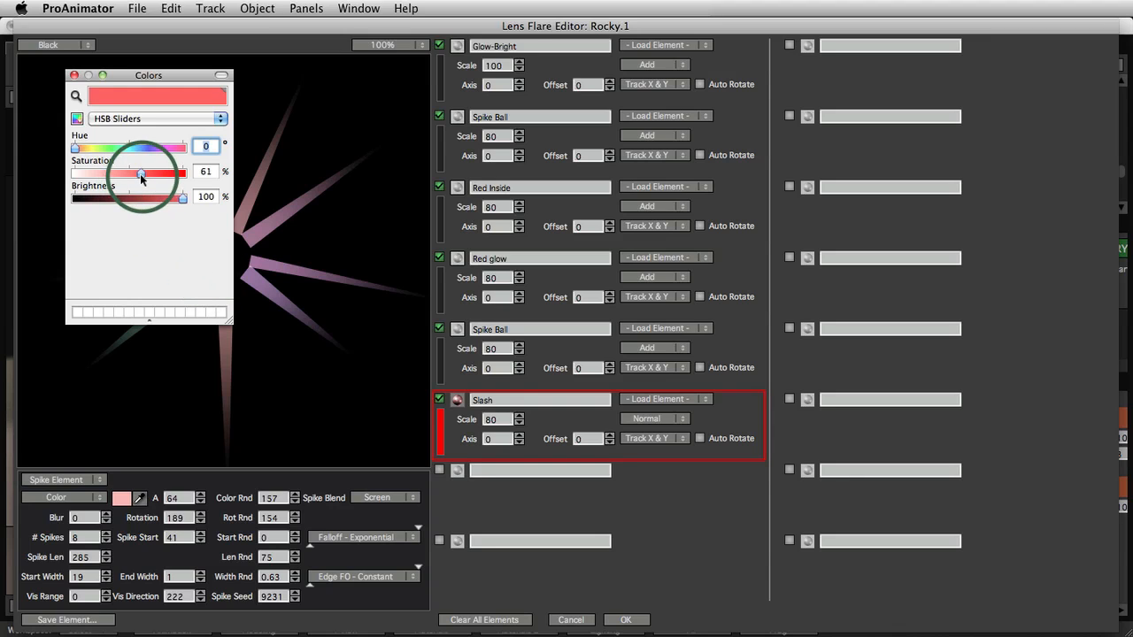
click(74, 76)
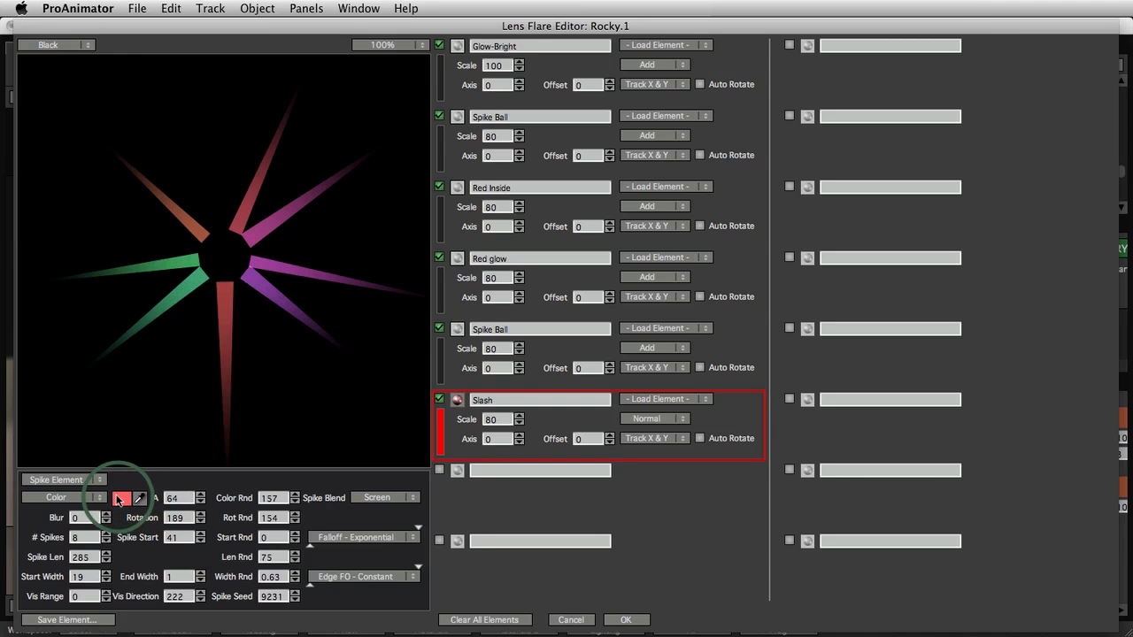
click(122, 498)
drag(174, 175, 187, 174)
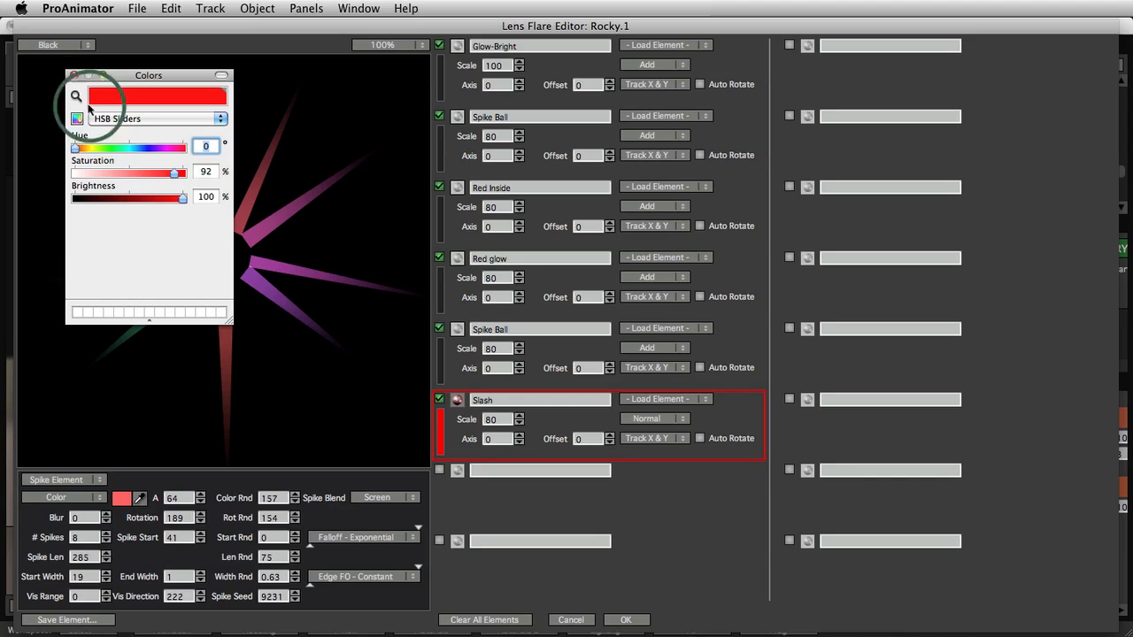
click(74, 76)
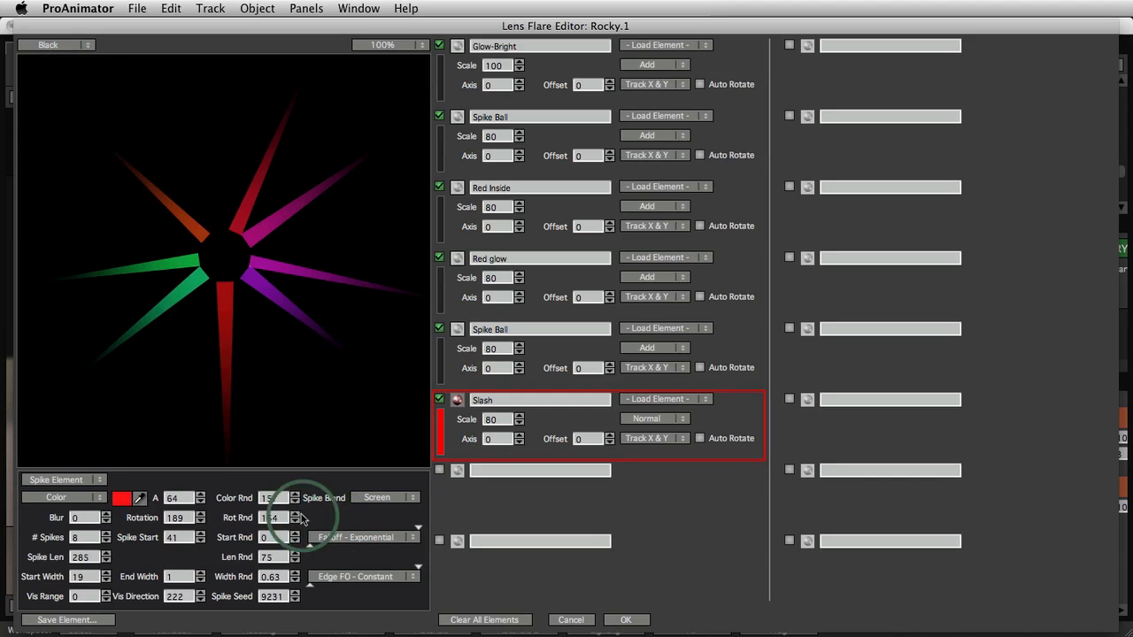
Set the Slash element's color randomness to 39 and lower its color saturation to 19%
drag(278, 498, 135, 515)
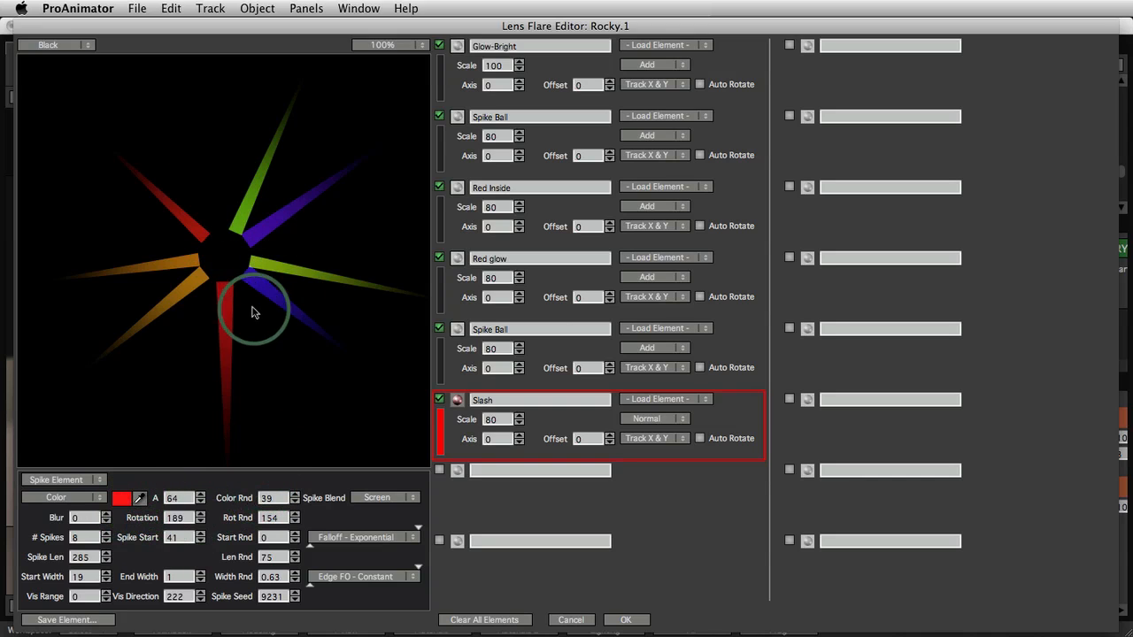
click(121, 499)
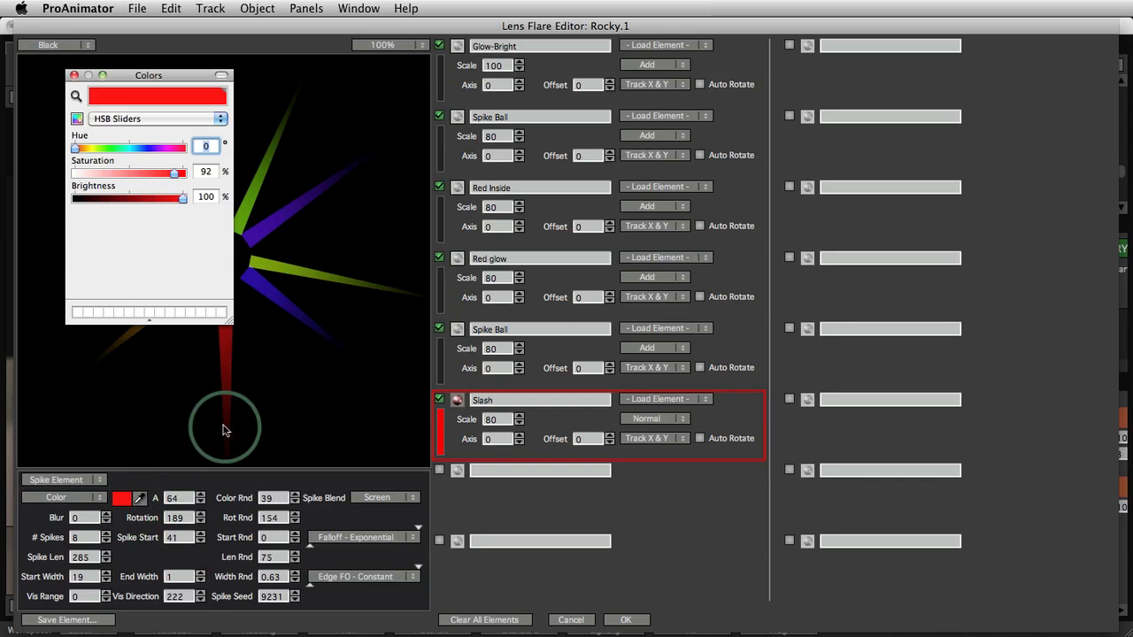
click(98, 174)
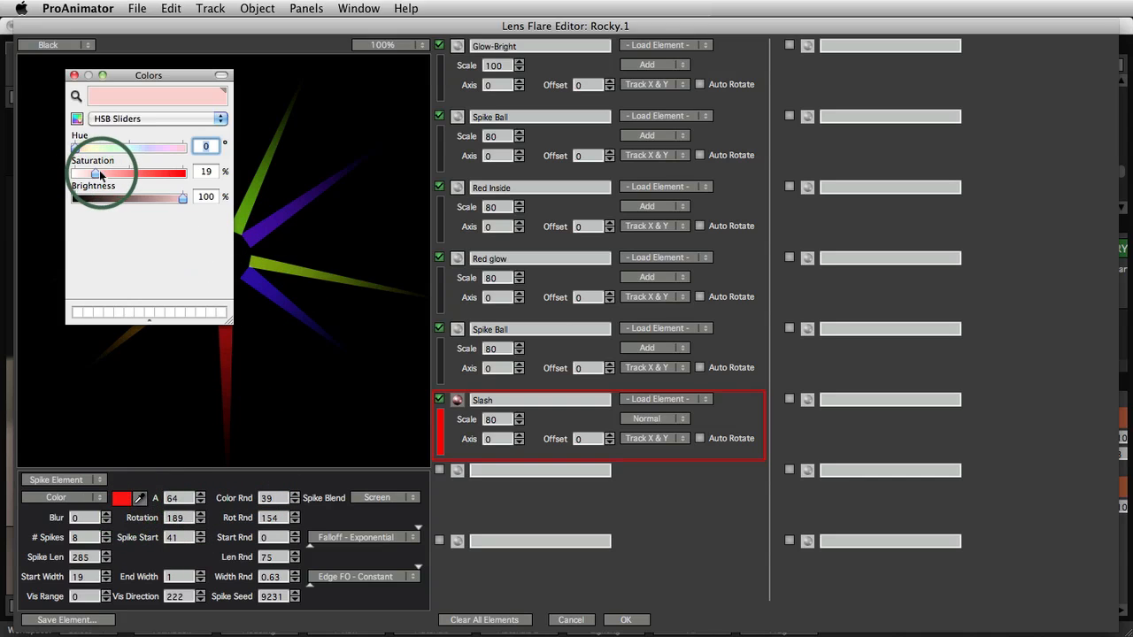
click(75, 75)
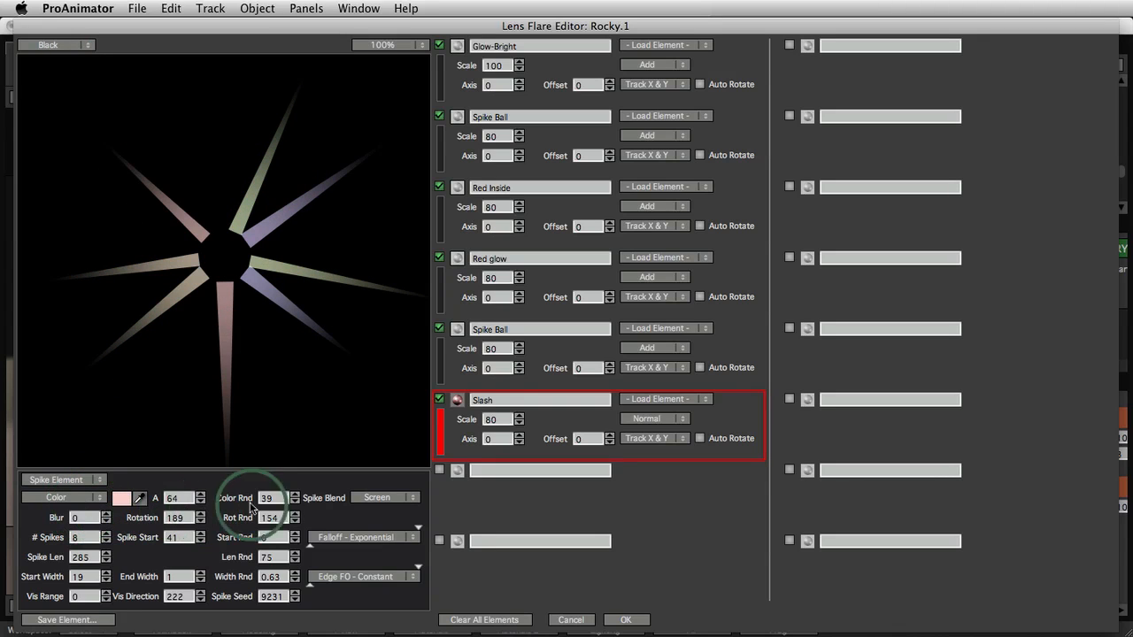
Color the Slash spikes with a length gradient using the Cherry Punch preset, and set the color randomness to 0
click(86, 497)
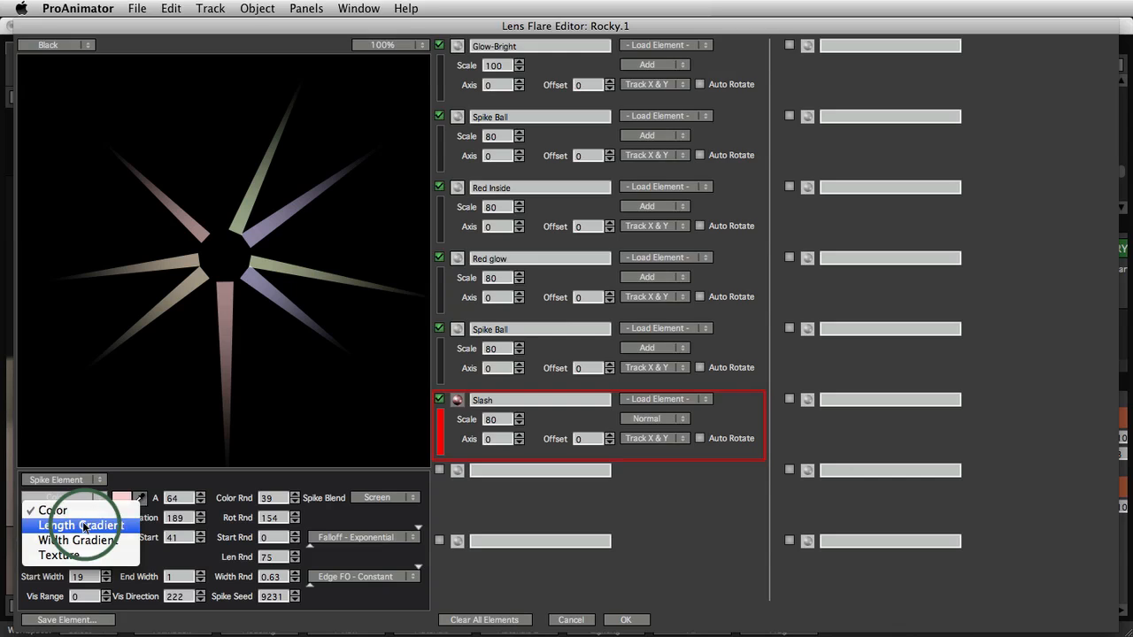
click(82, 524)
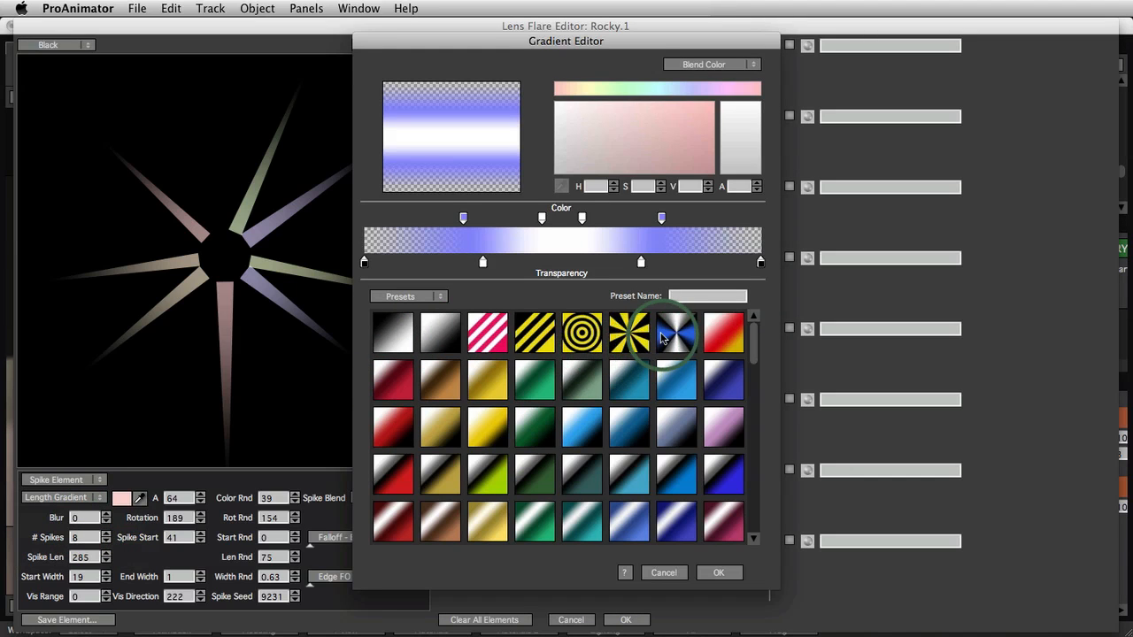
click(725, 337)
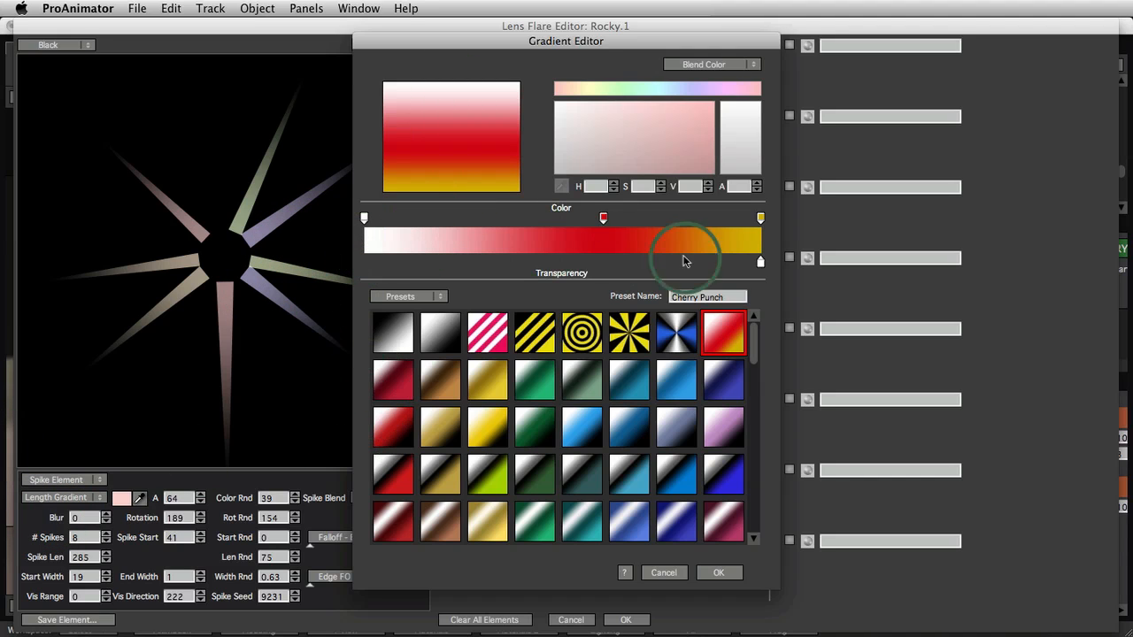
click(719, 573)
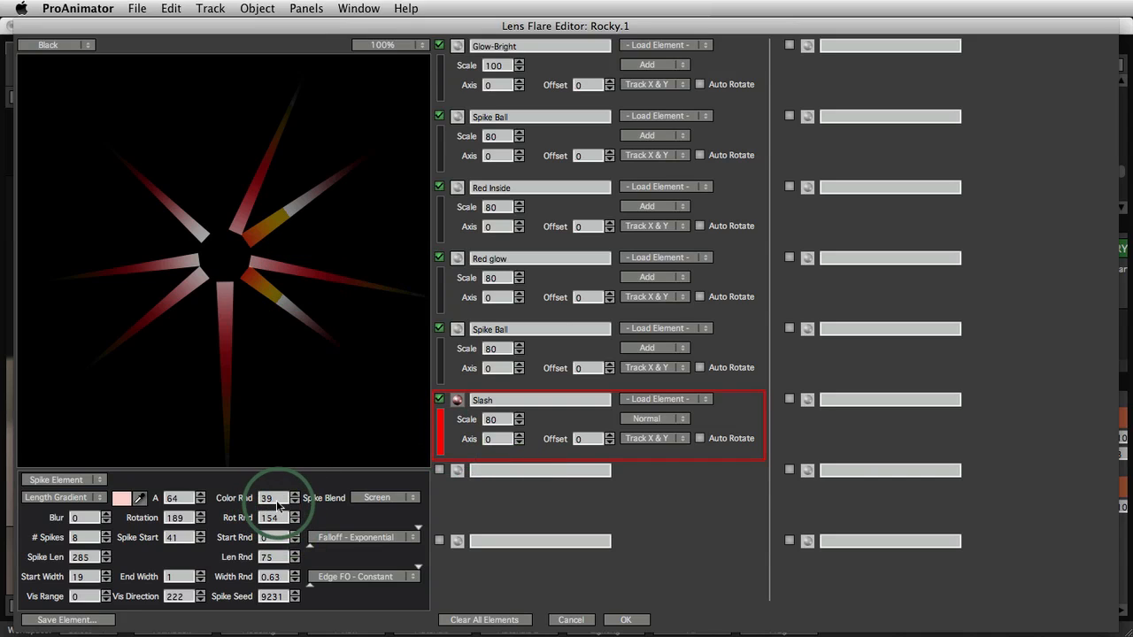
drag(276, 503, 225, 503)
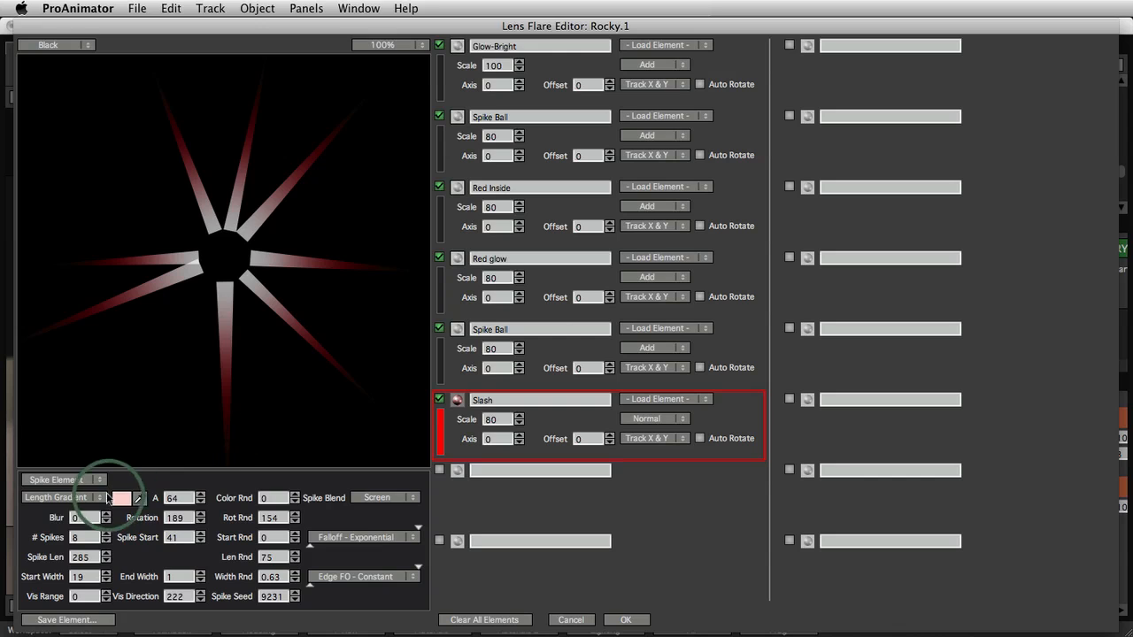
Edit the Slash element's length gradient, moving the red color stop closer to the white one and the gold stop inward from the end
click(84, 498)
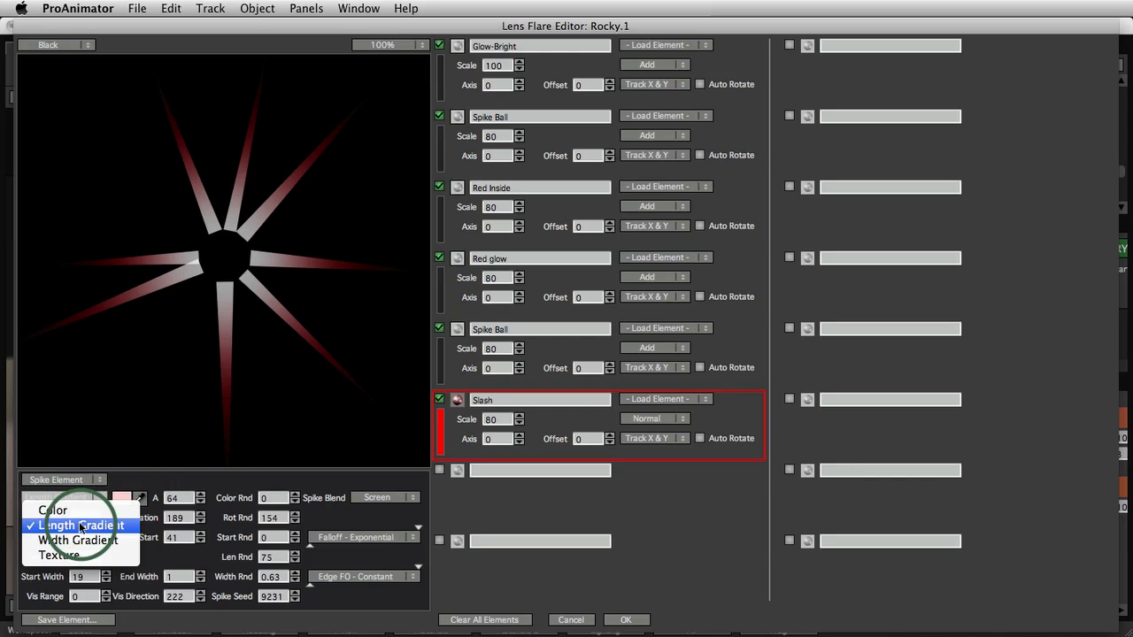
click(67, 528)
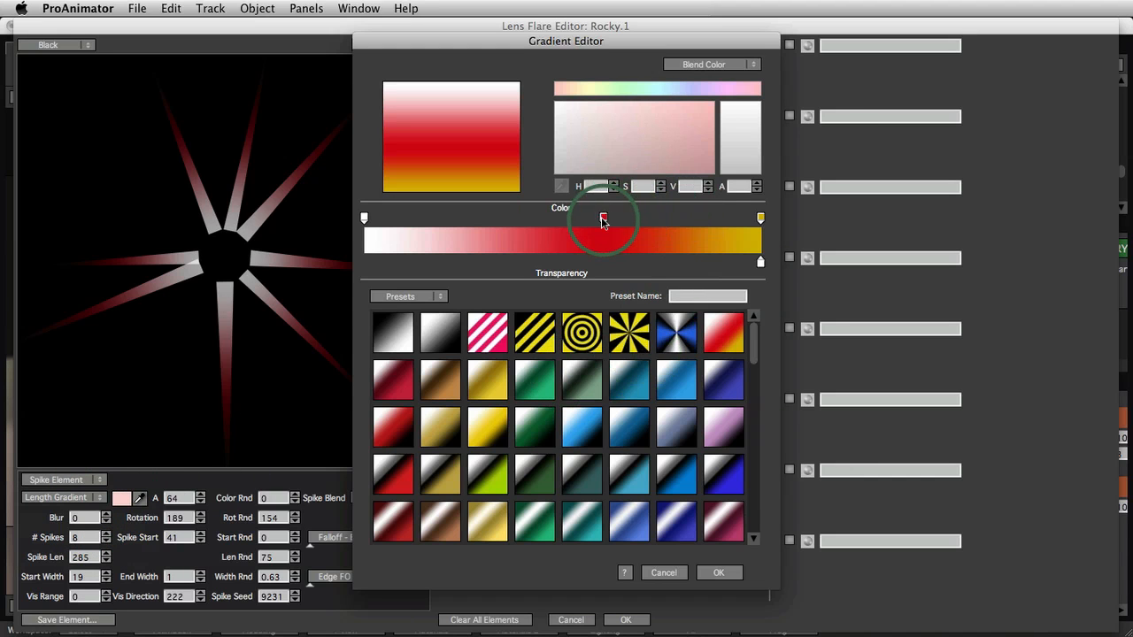
drag(602, 219, 510, 225)
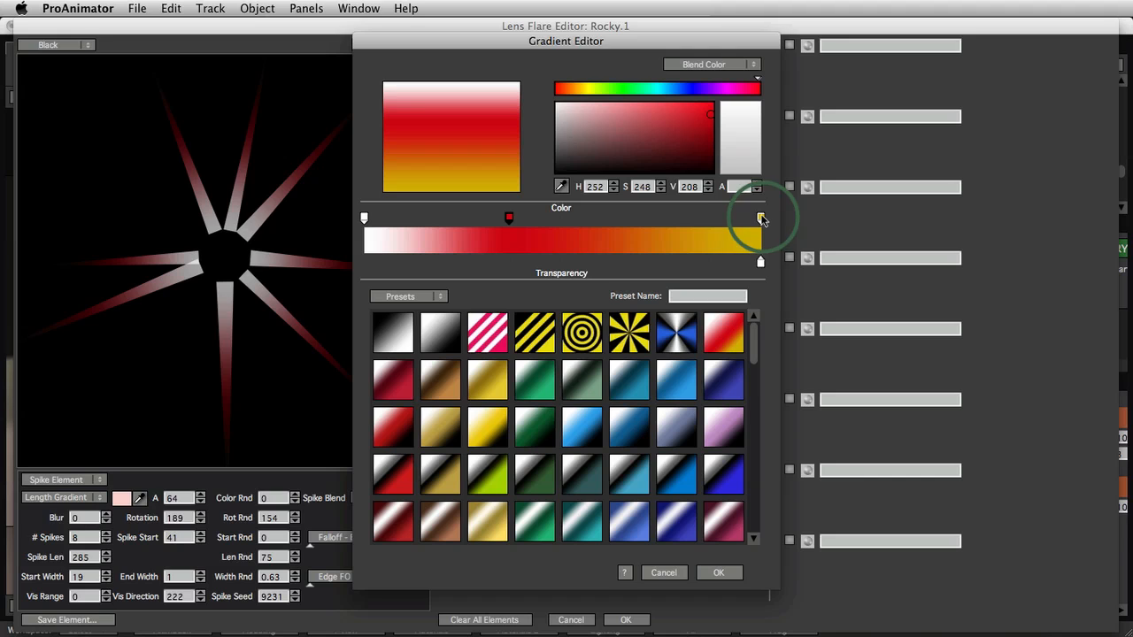
drag(762, 220, 652, 219)
click(720, 573)
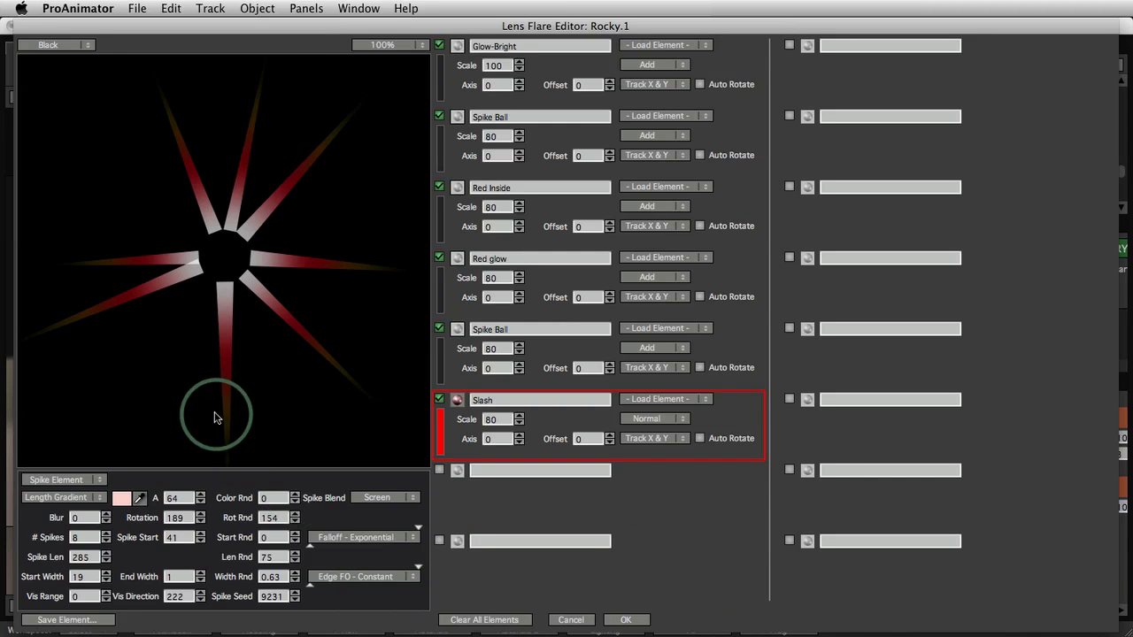
Try the Constant falloff on the Slash spikes and change it to Hump
click(366, 536)
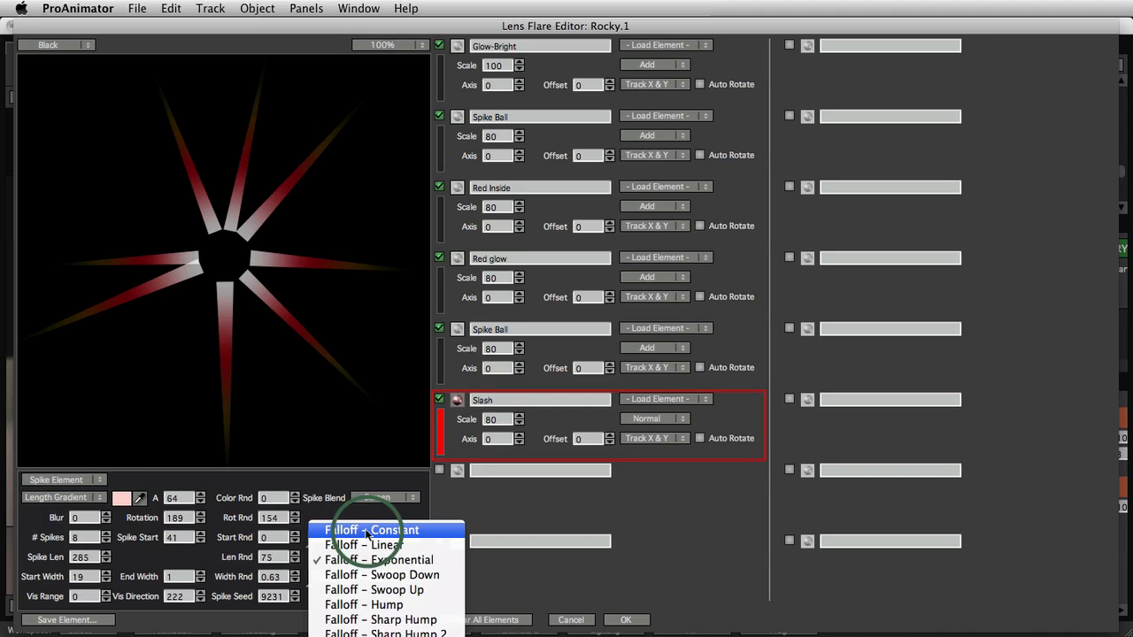
click(366, 531)
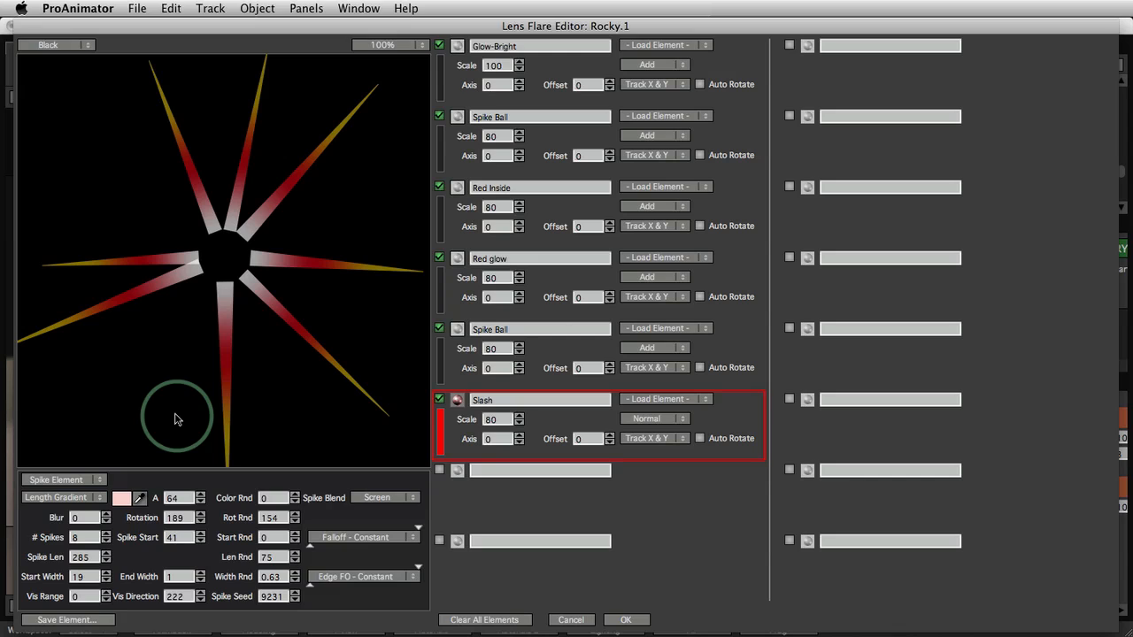
click(368, 535)
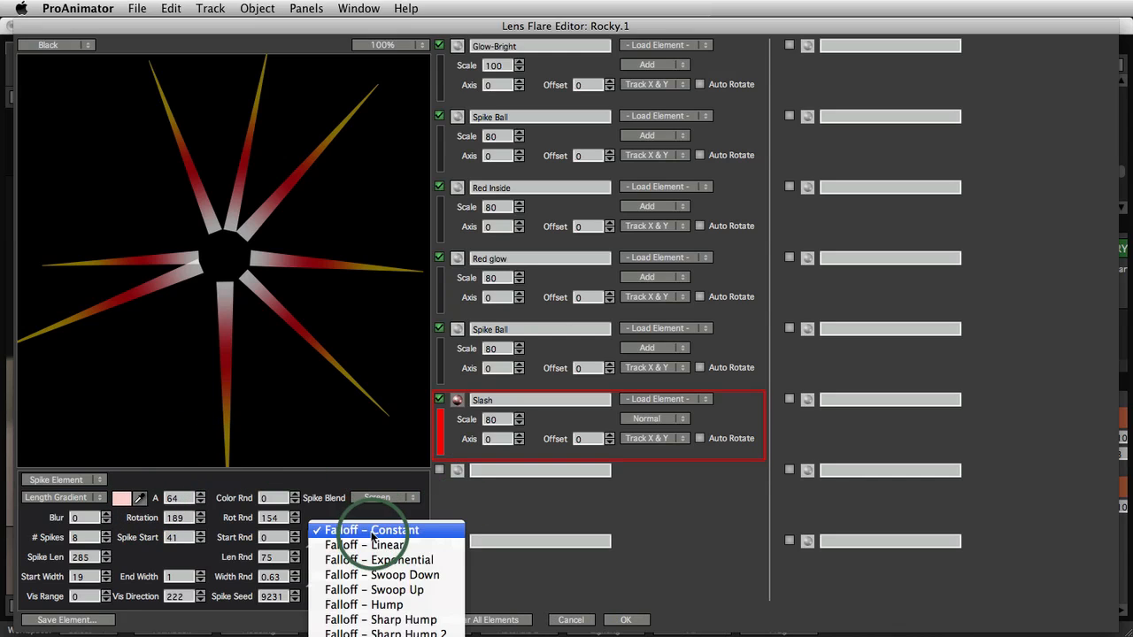
click(379, 607)
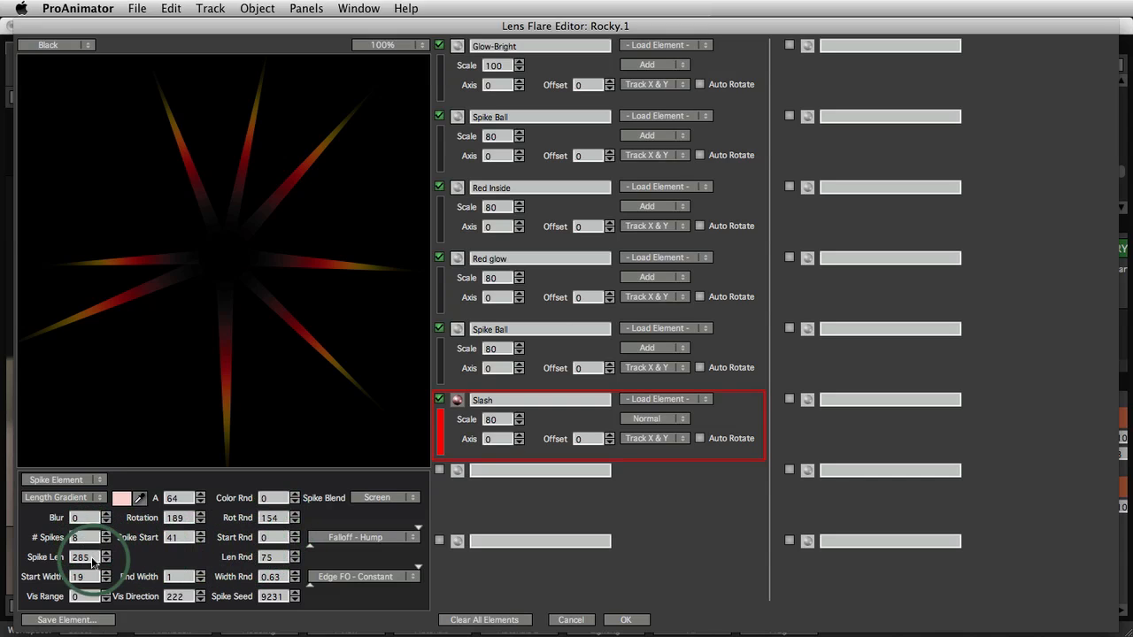
Set the Slash element's spike length to 191, length randomness to 13 and start width to 5
drag(88, 558, 20, 572)
drag(241, 565, 213, 558)
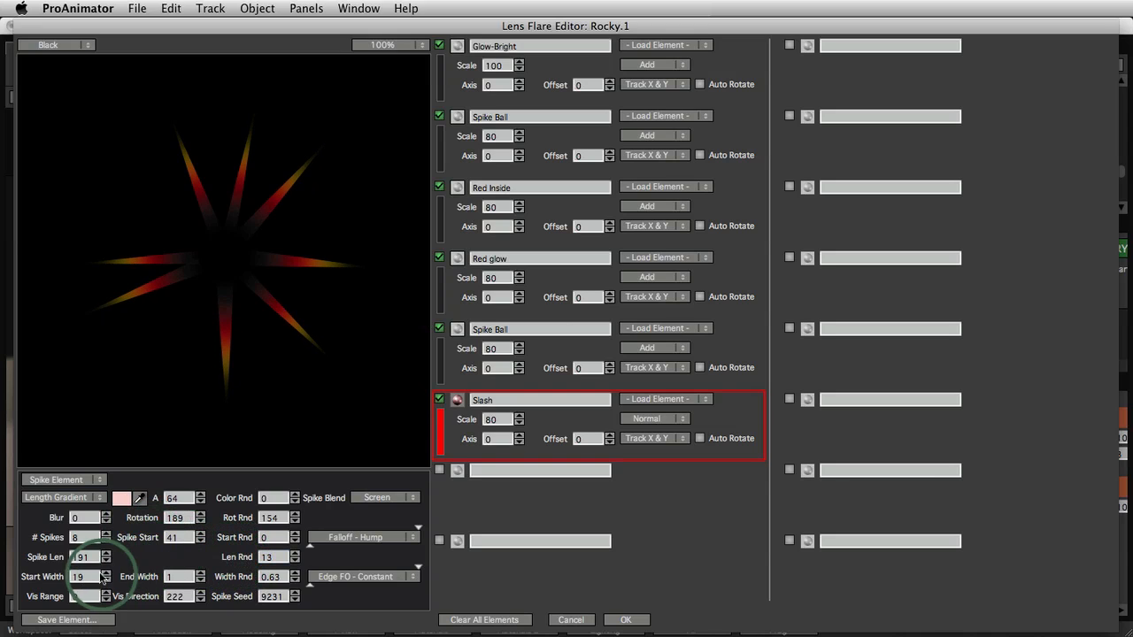
drag(85, 577, 74, 575)
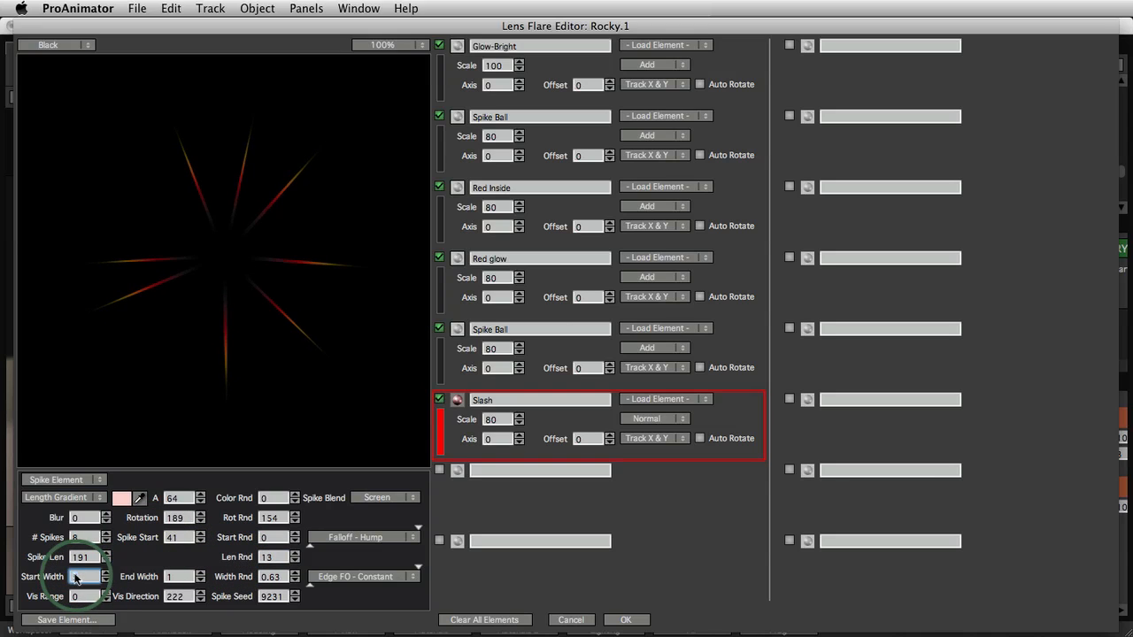
Set the Slash element to 83 spikes with a start randomness of 29, and lower its alpha to 40
drag(104, 540, 146, 542)
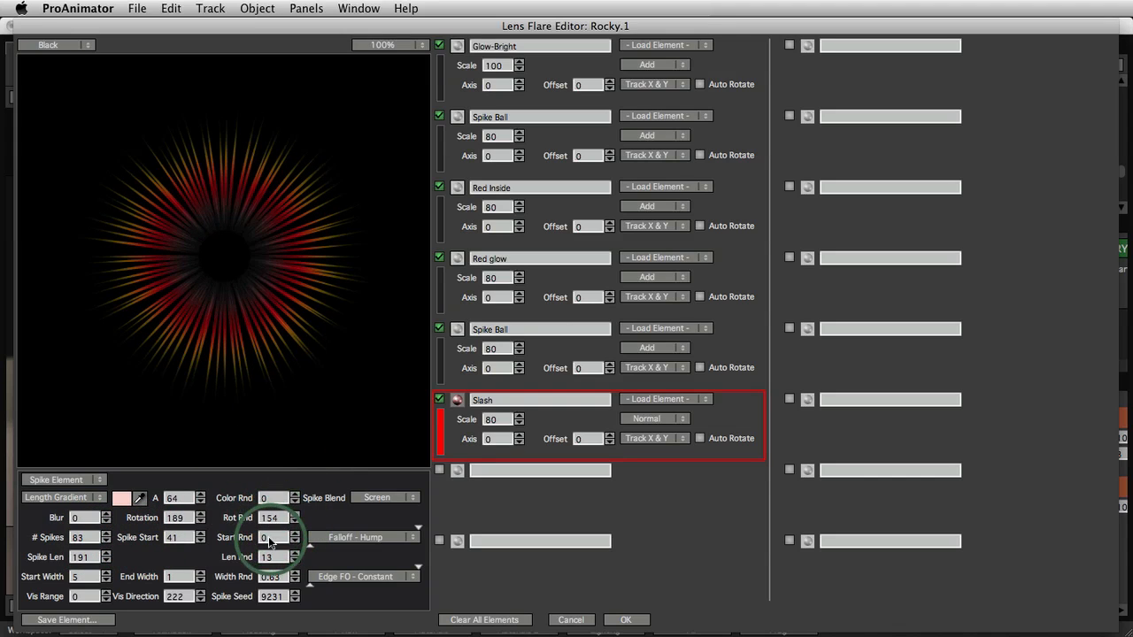
drag(268, 536, 286, 543)
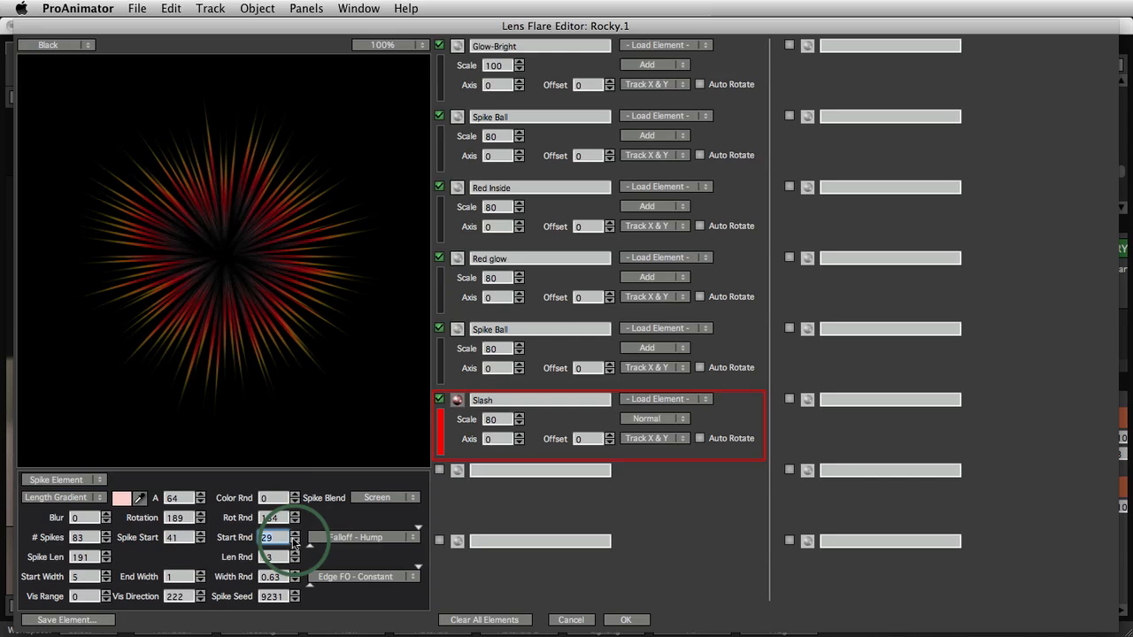
drag(225, 252, 197, 264)
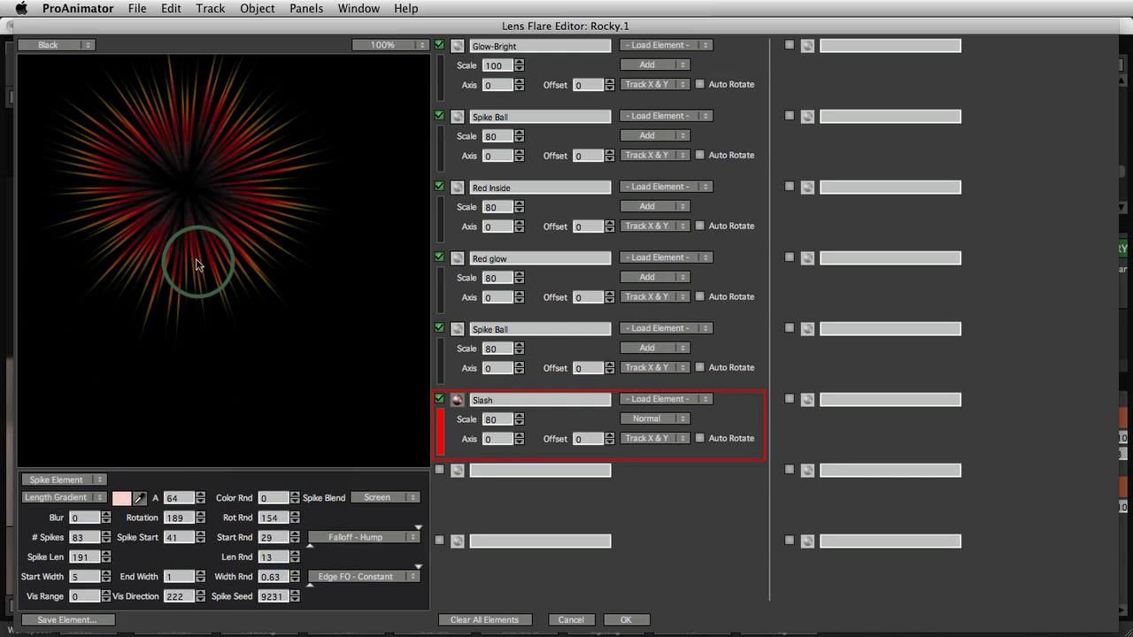
click(172, 499)
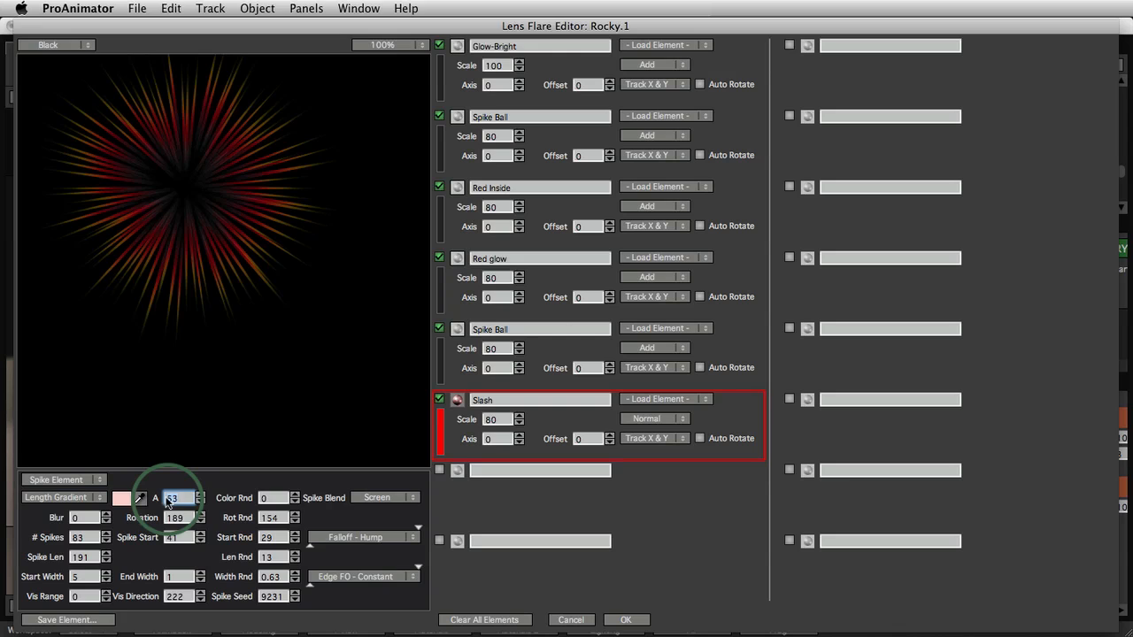
key(Return)
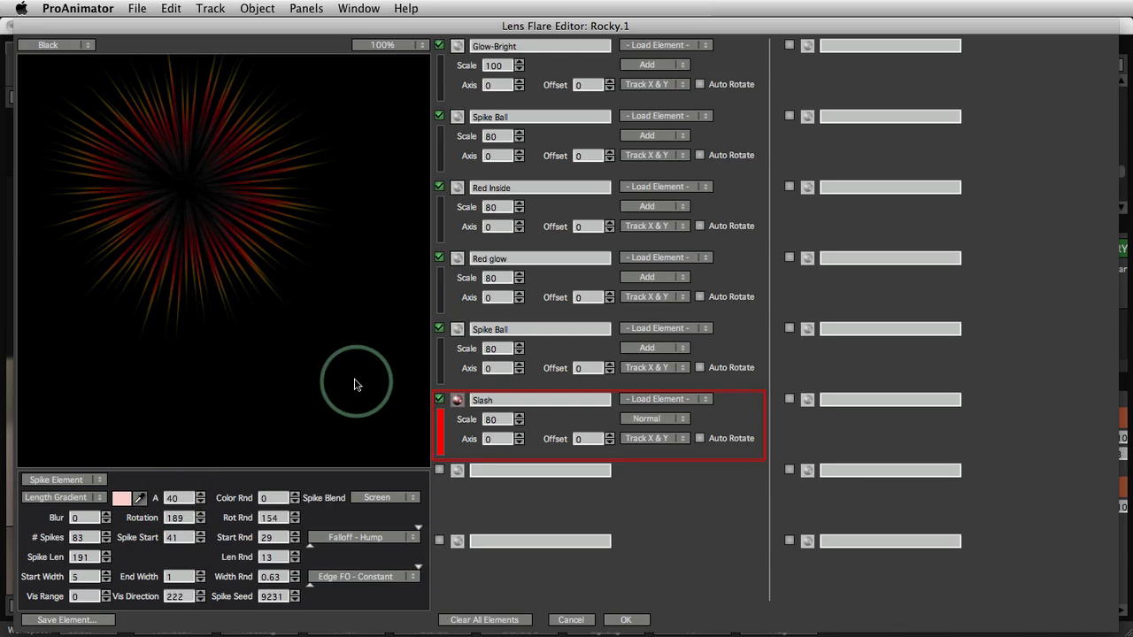
Include the Spike Ball above Slash and the Red glow element in the preview, and set Red glow's alpha to 22
click(458, 331)
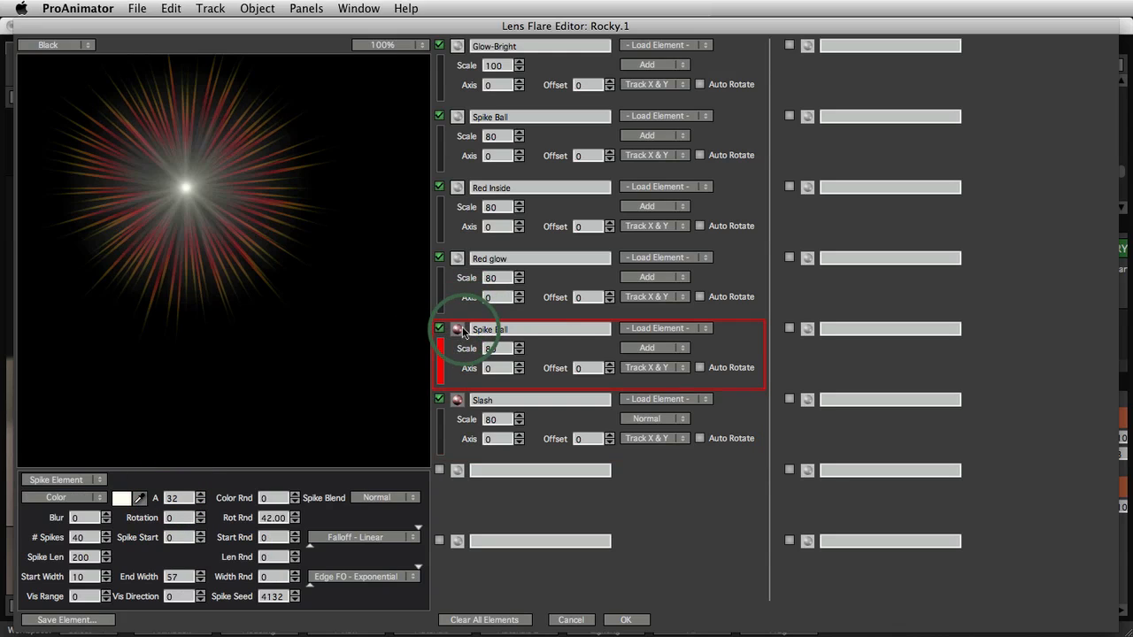
click(457, 258)
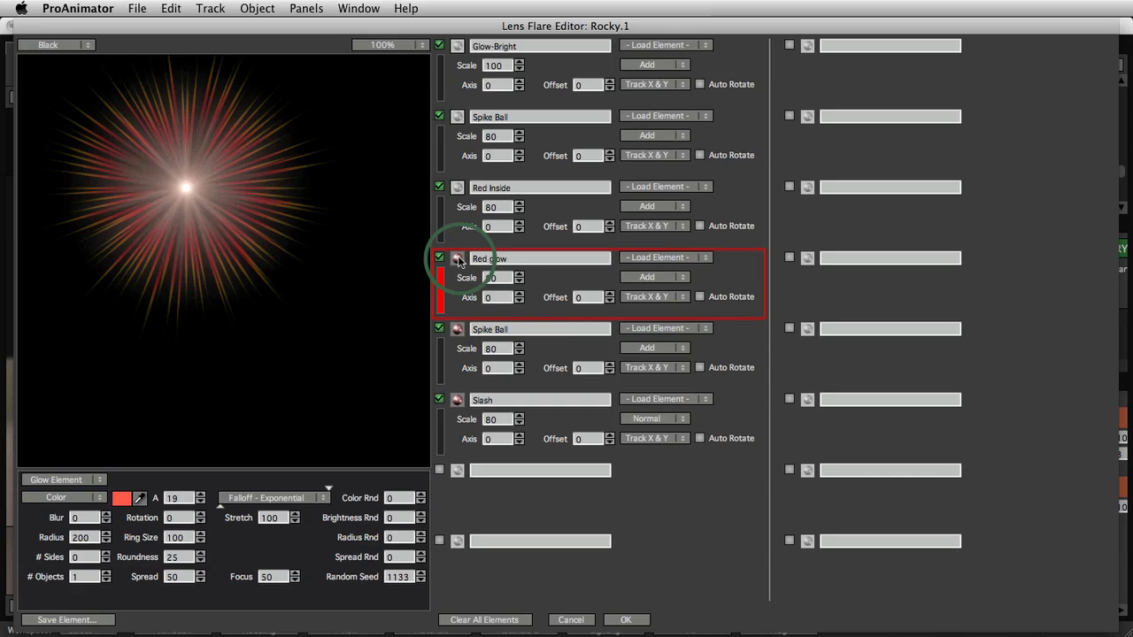
drag(358, 215, 158, 213)
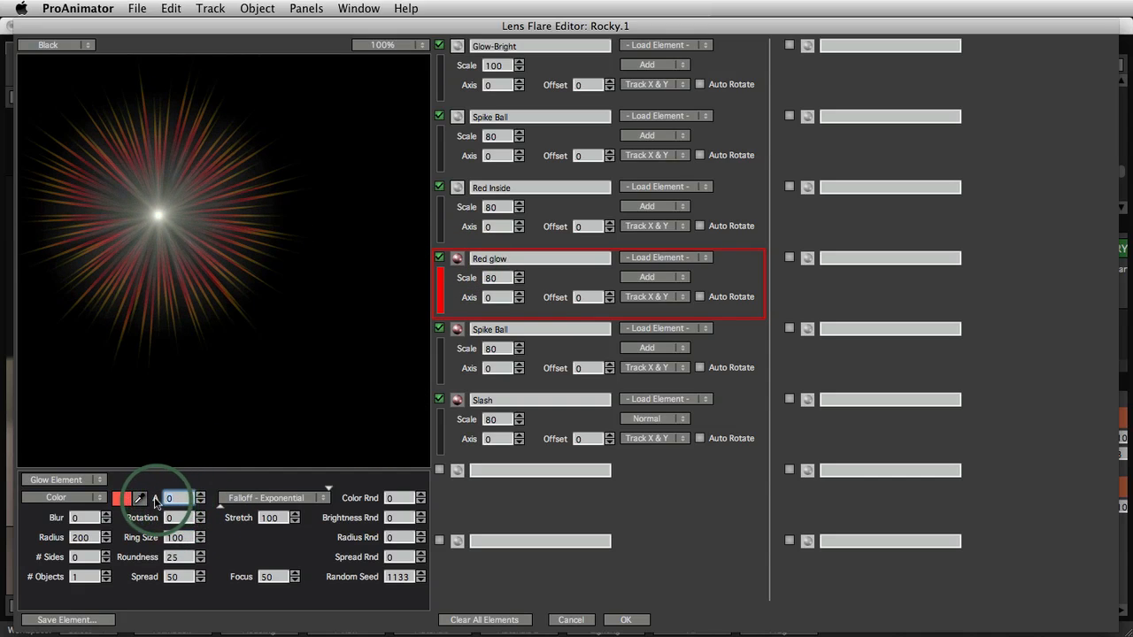
text(22)
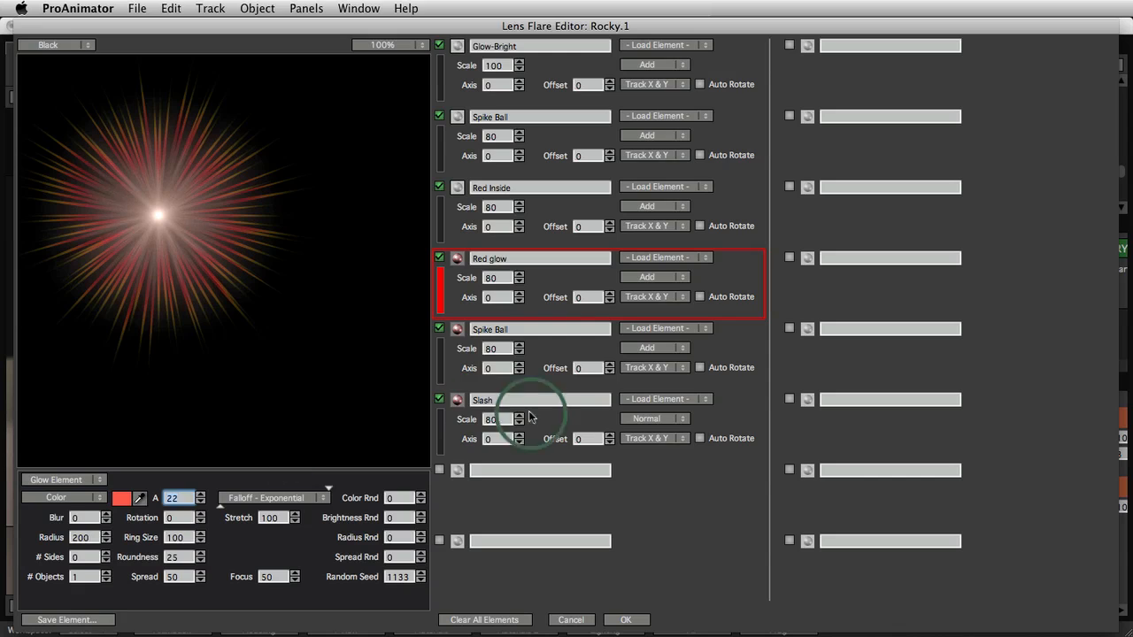
key(Return)
Set the Slash element's alpha to 15 and shift the flare slightly in the preview
click(444, 432)
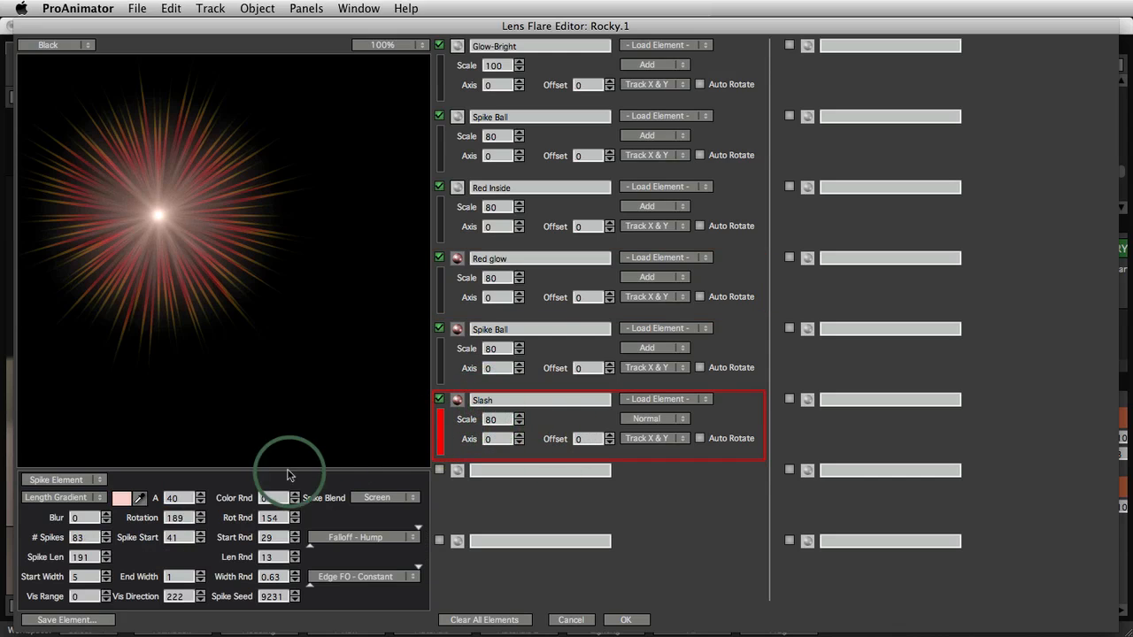
double_click(175, 498)
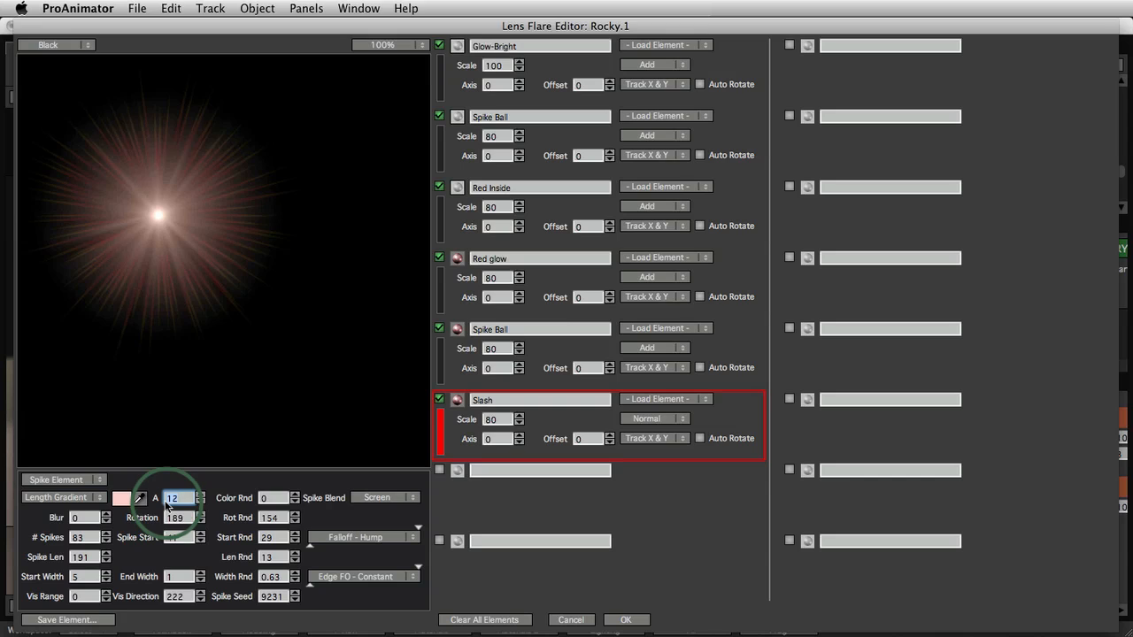
text(15)
key(Return)
mouse_move(131, 215)
mouse_down()
mouse_move(280, 324)
mouse_move(140, 218)
mouse_up()
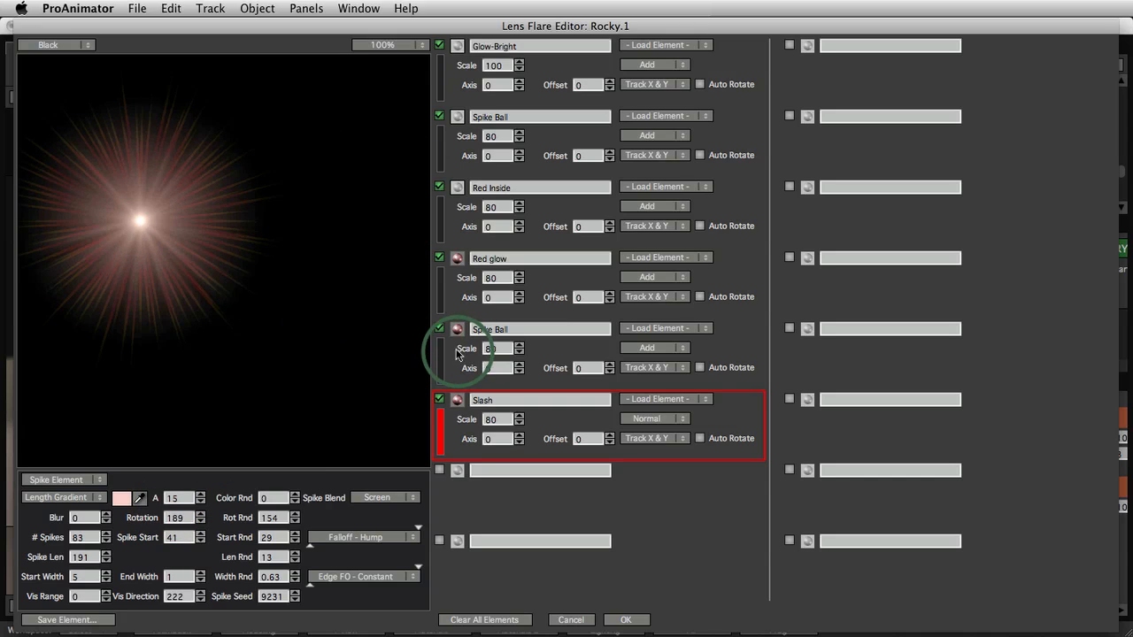
Add the Red Inside element to the preview, and return to previewing the complete flare with all its elements
click(458, 189)
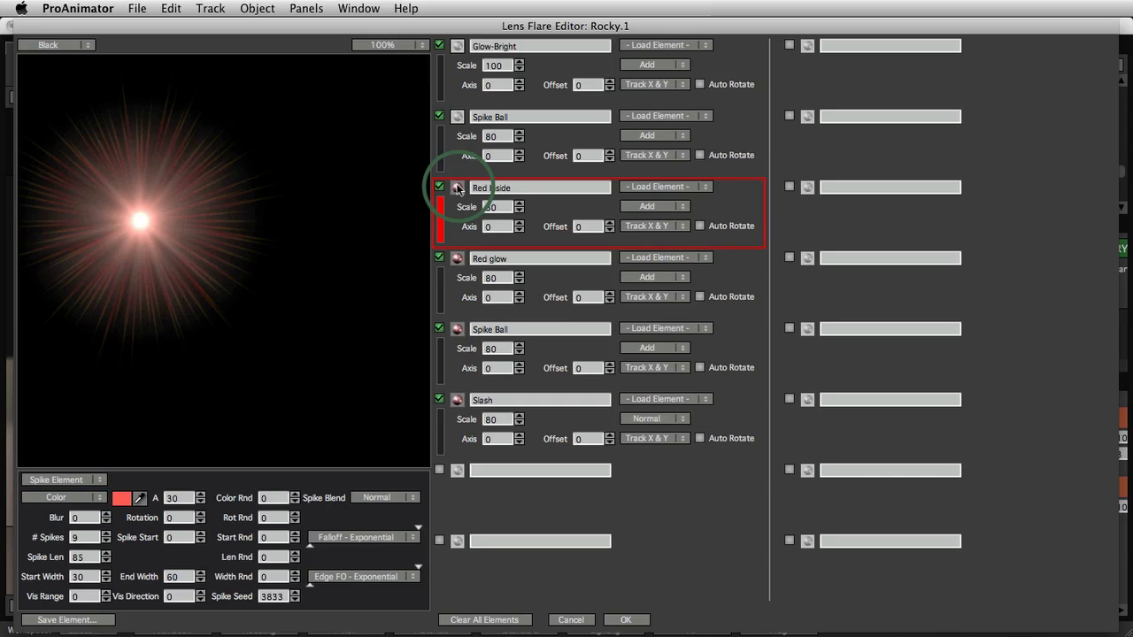
drag(237, 213, 268, 251)
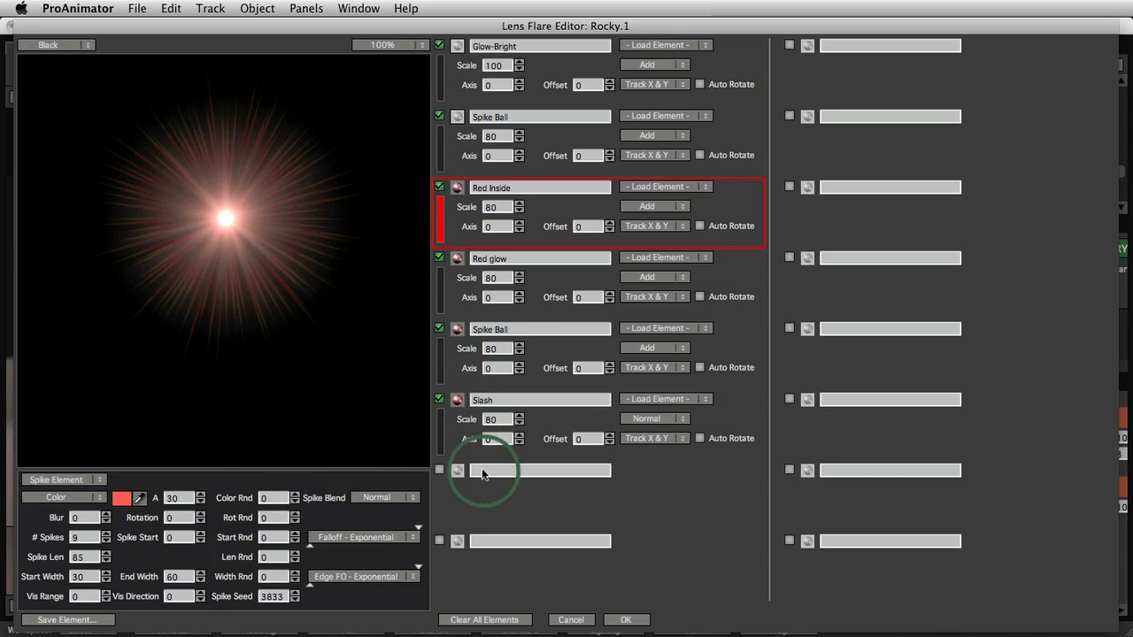
click(456, 305)
click(456, 334)
click(453, 410)
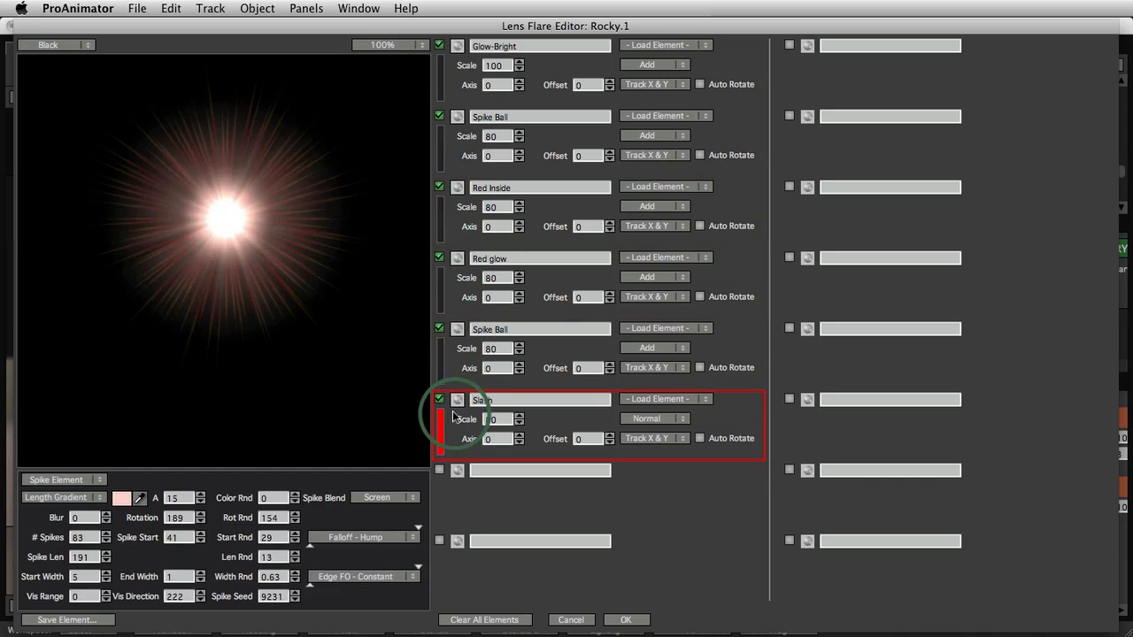
Isolate the Slash element in the preview and raise its alpha to 100
click(457, 403)
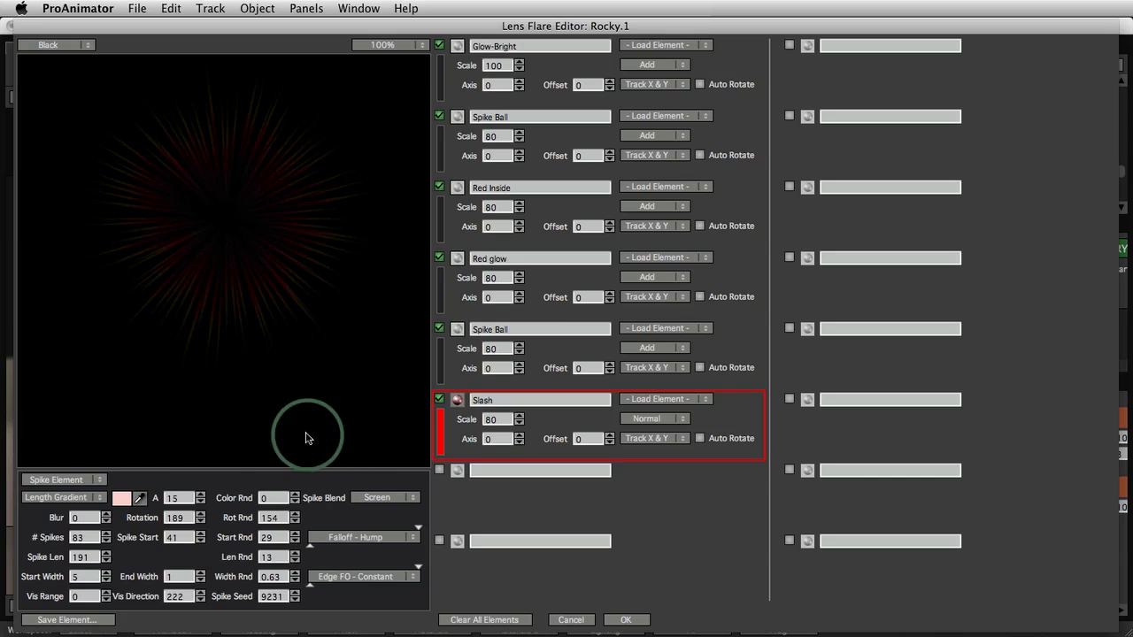
double_click(175, 498)
text(100)
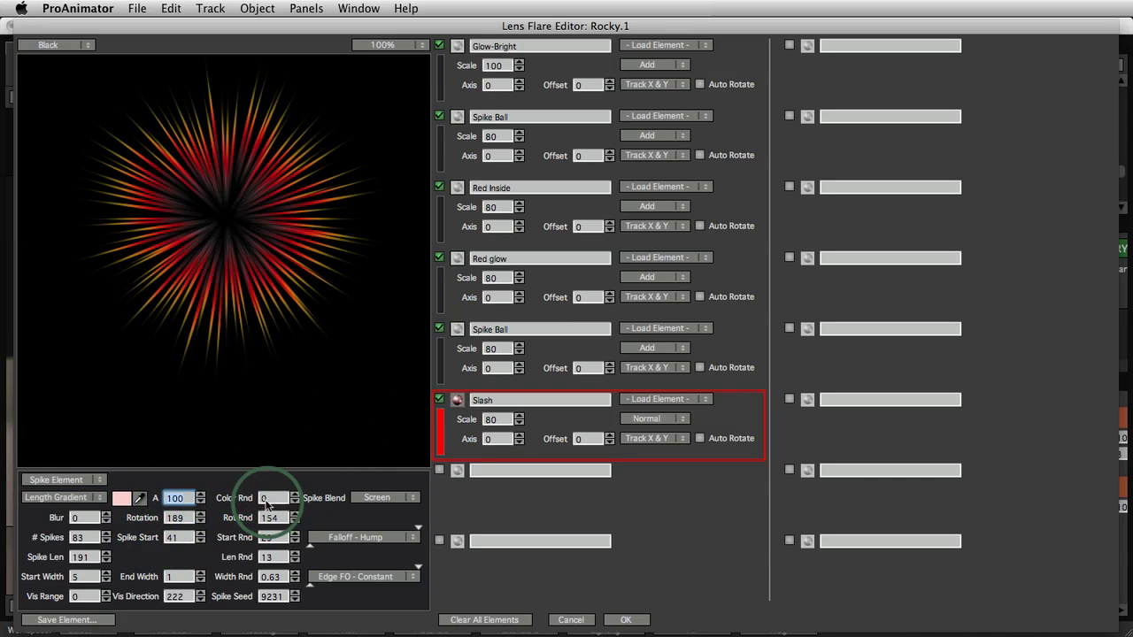
Keep the Slash element's length gradient coloring and reduce its number of spikes to 21
click(91, 497)
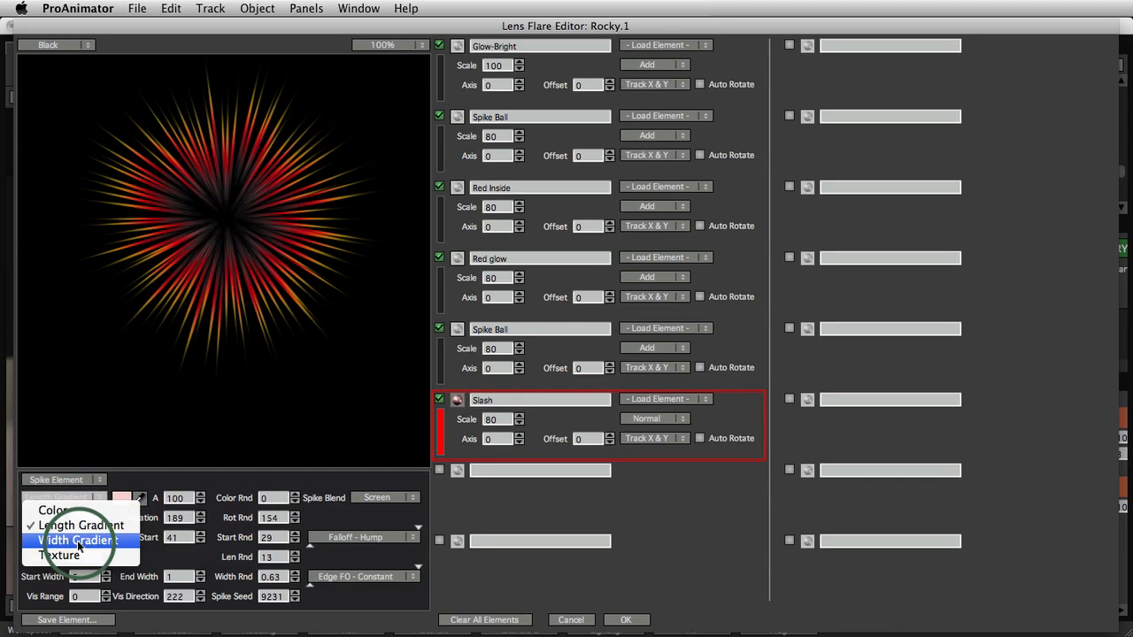
click(145, 405)
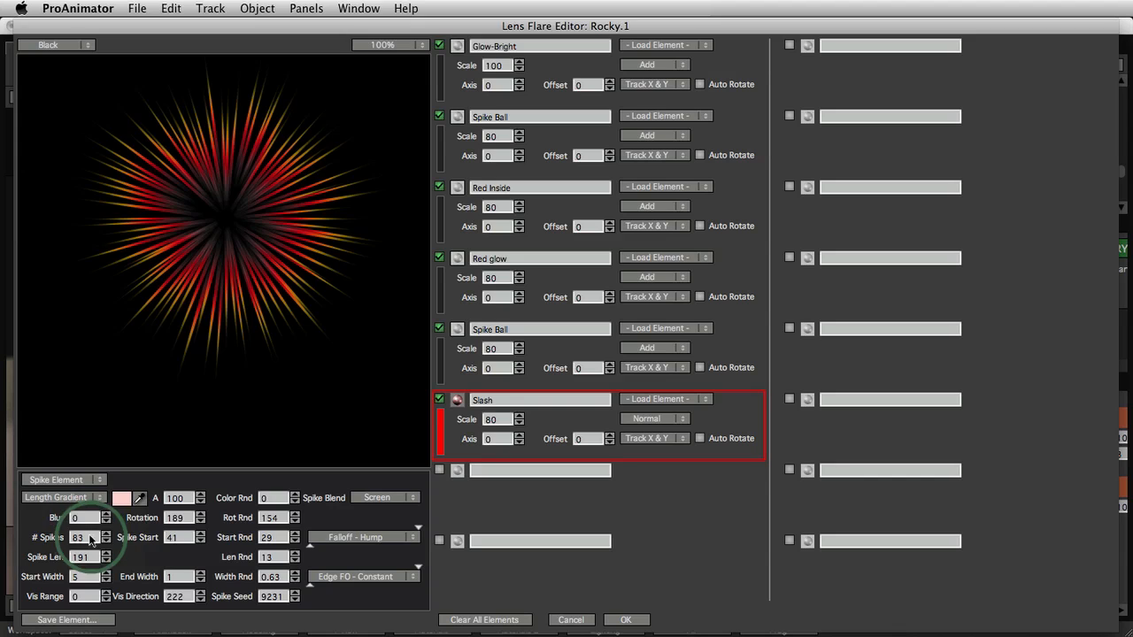
drag(92, 537, 38, 538)
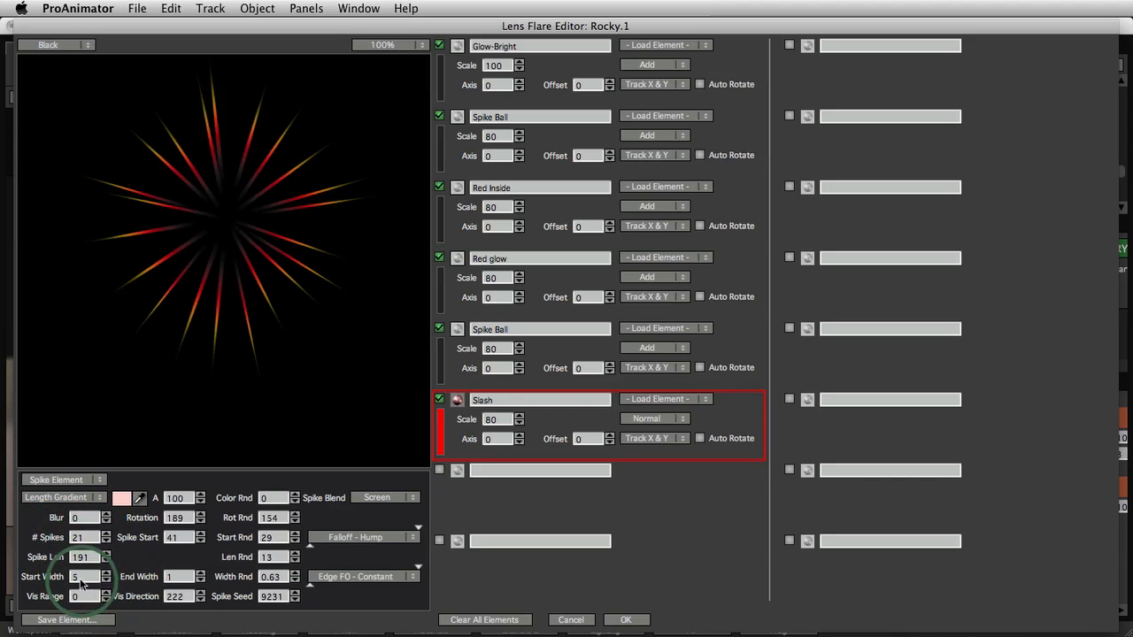
Set the Slash element's start width to 64 and reduce its number of spikes to 3
drag(82, 577, 128, 581)
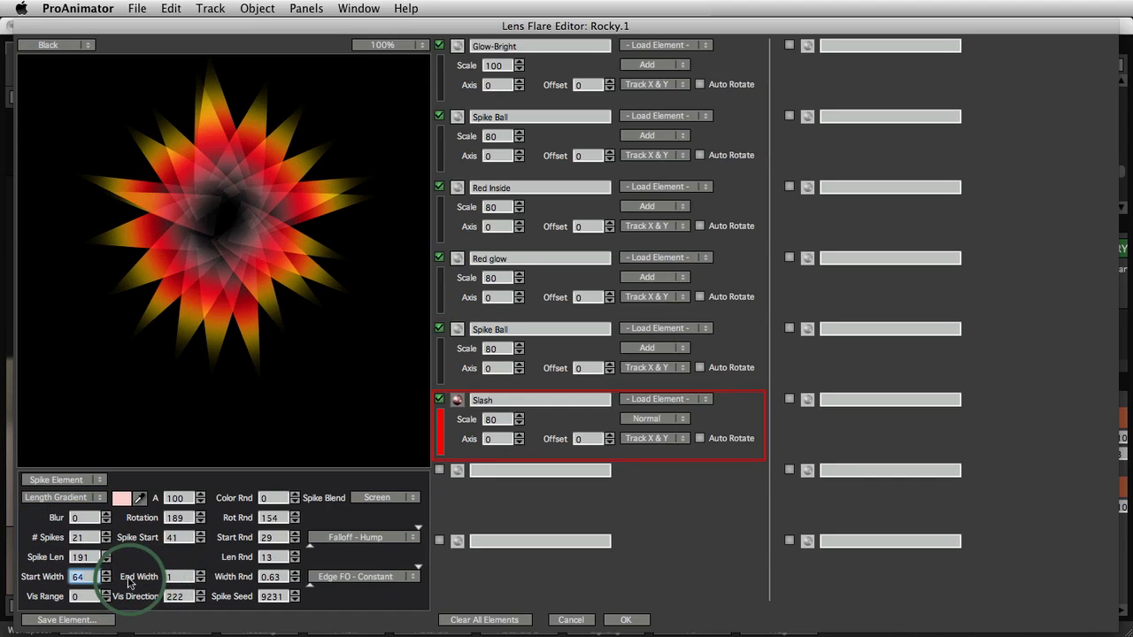
click(75, 497)
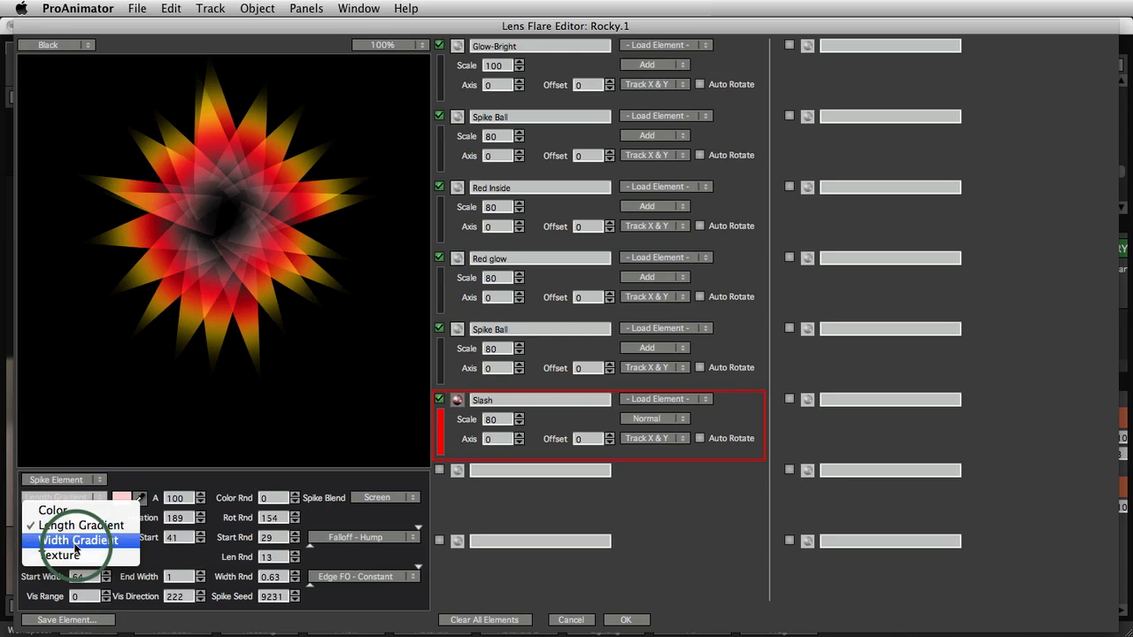
click(126, 443)
drag(104, 531, 74, 542)
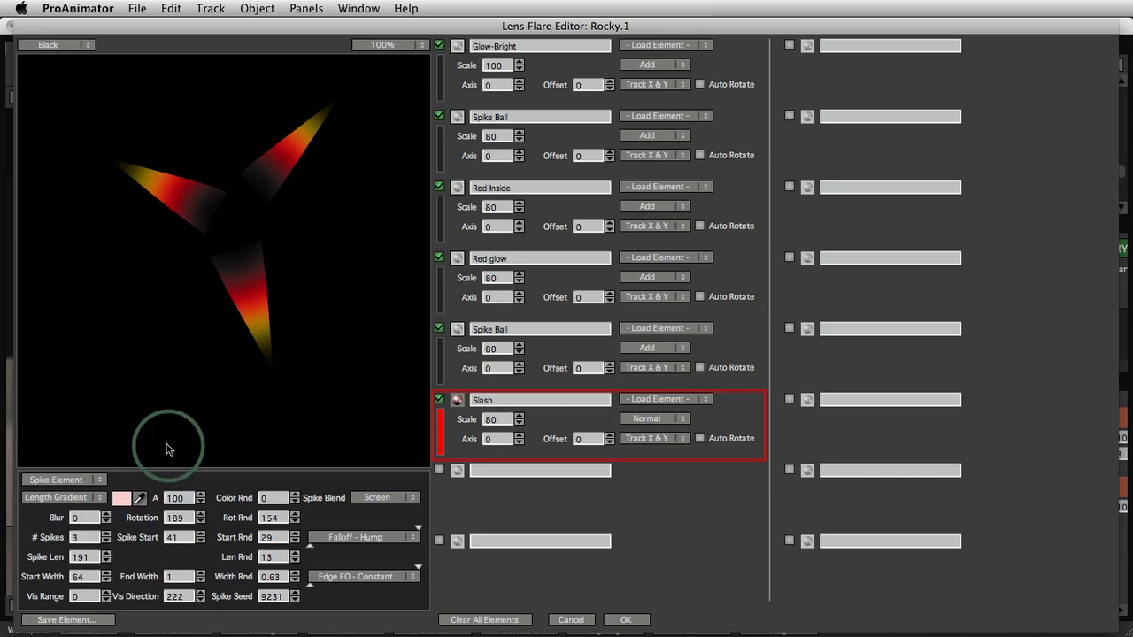
Switch the Slash spikes' coloring to Width Gradient and accept the existing white-red-yellow gradient
click(83, 494)
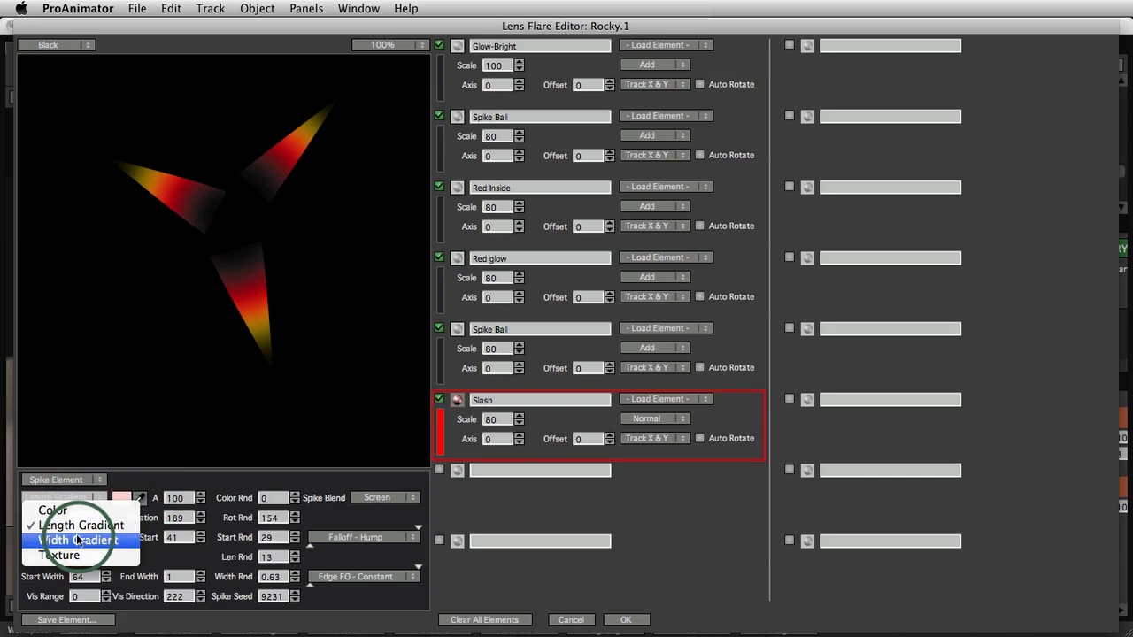
click(71, 536)
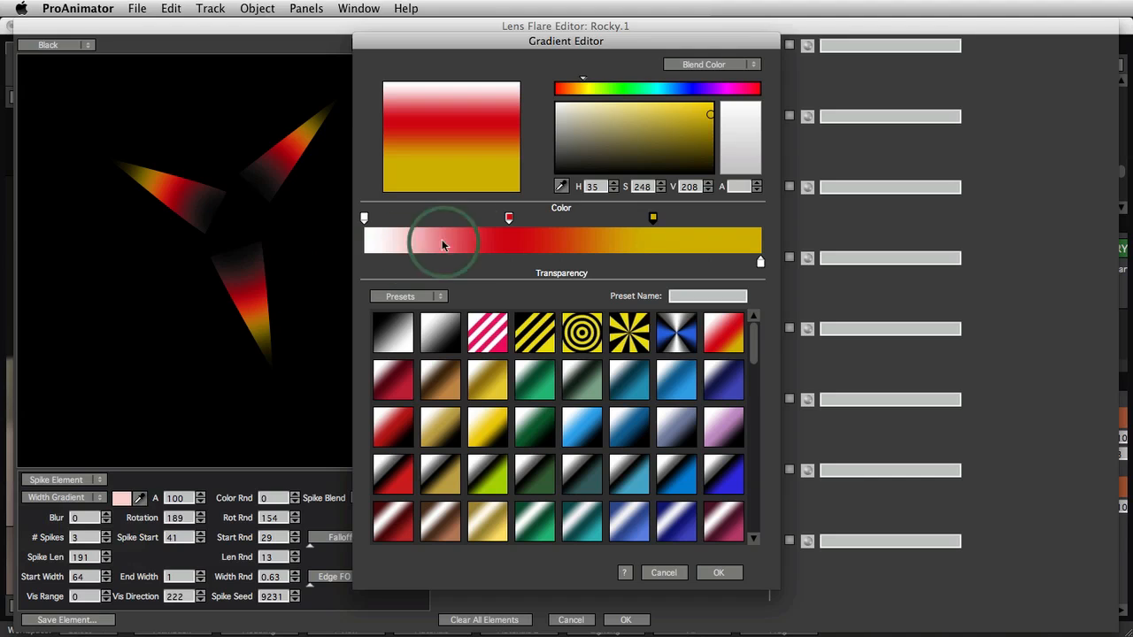
click(714, 573)
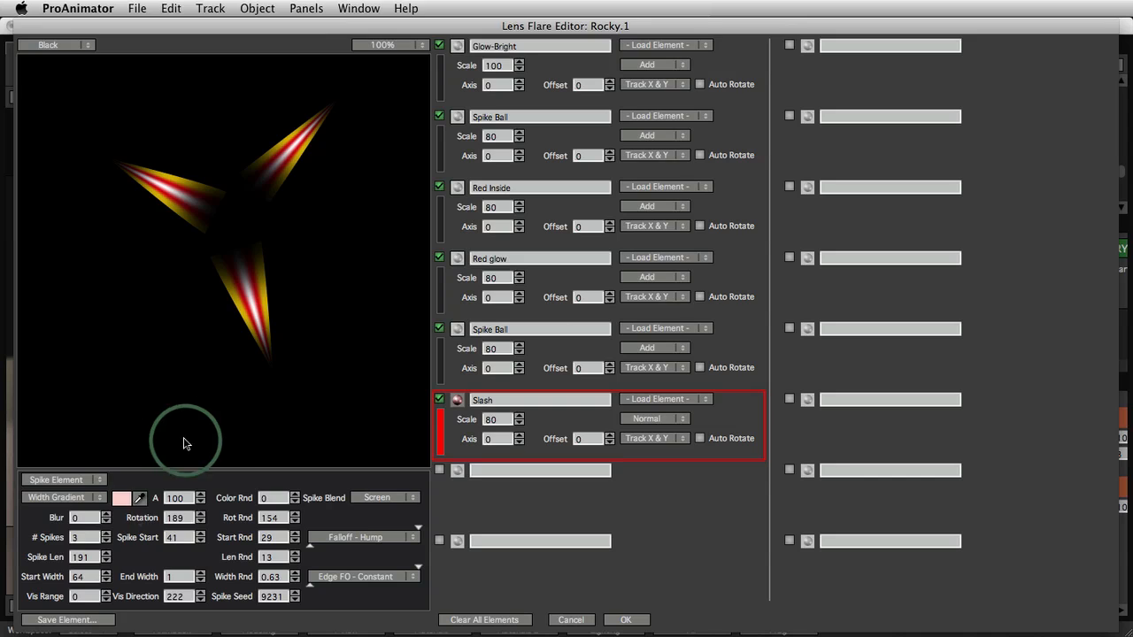
Edit the width gradient: remove the yellow color stop and shift the red stop to about the middle of the color bar
click(83, 498)
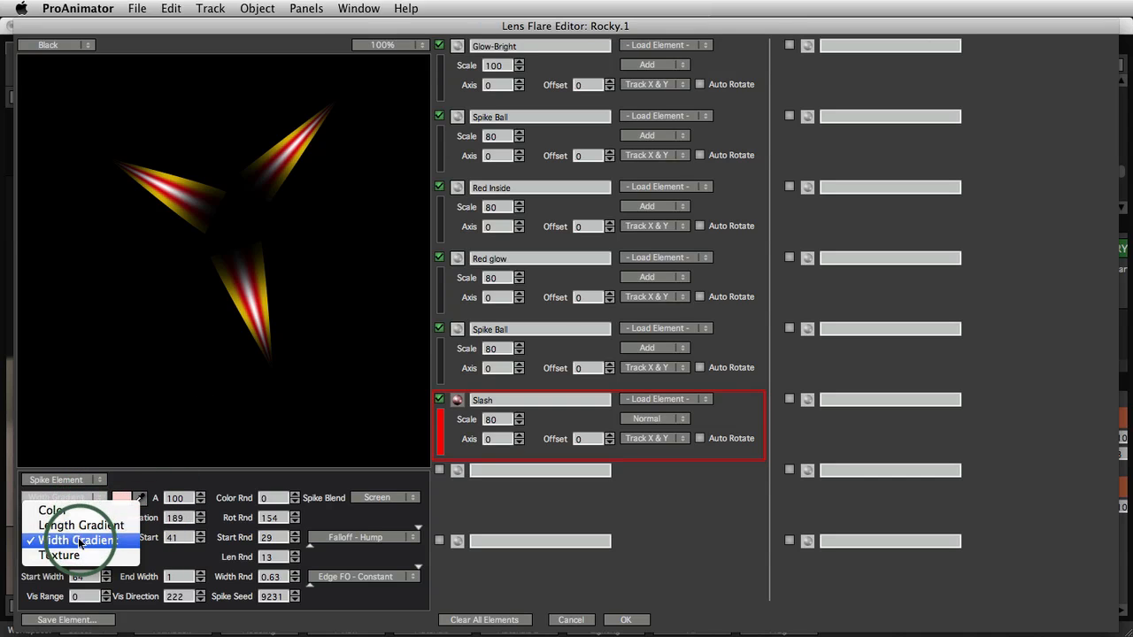
click(80, 541)
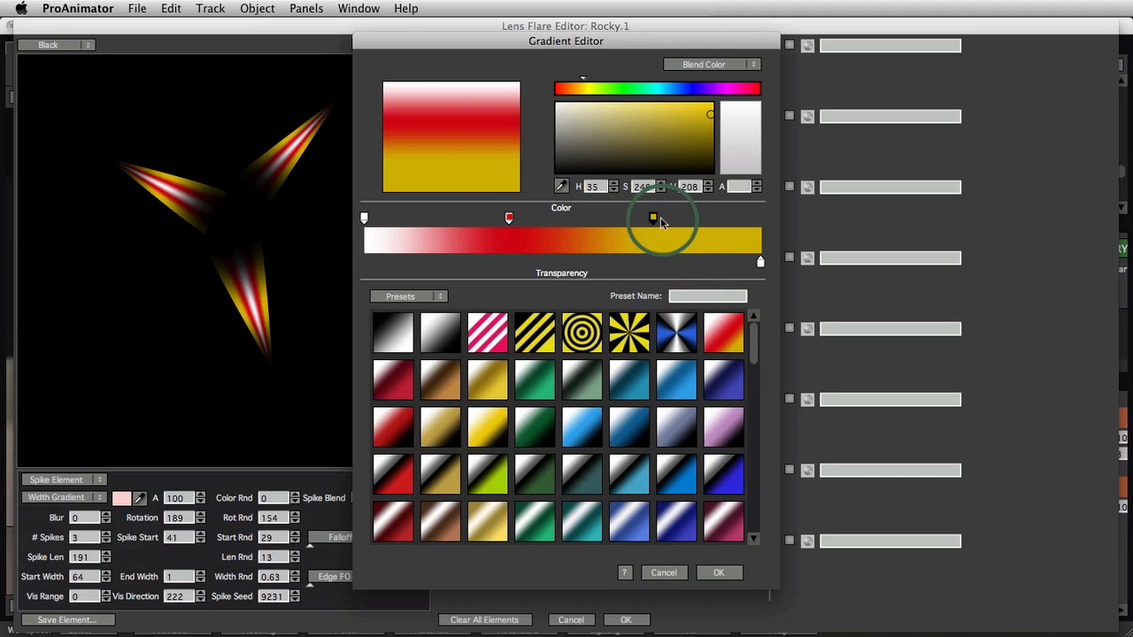
drag(653, 218, 740, 192)
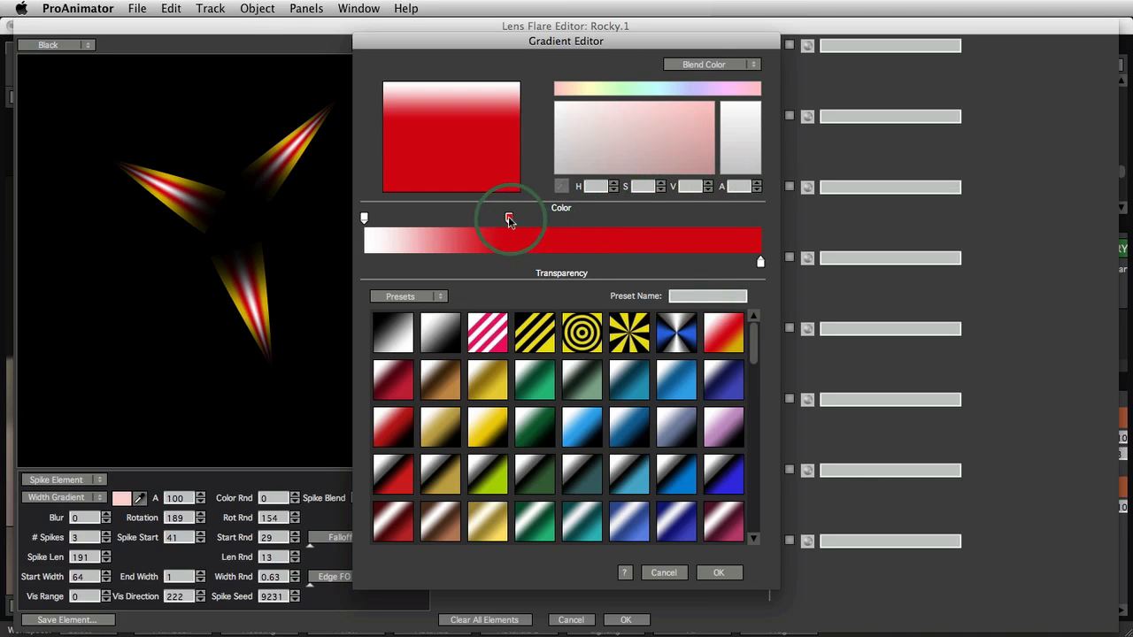
drag(510, 220, 575, 220)
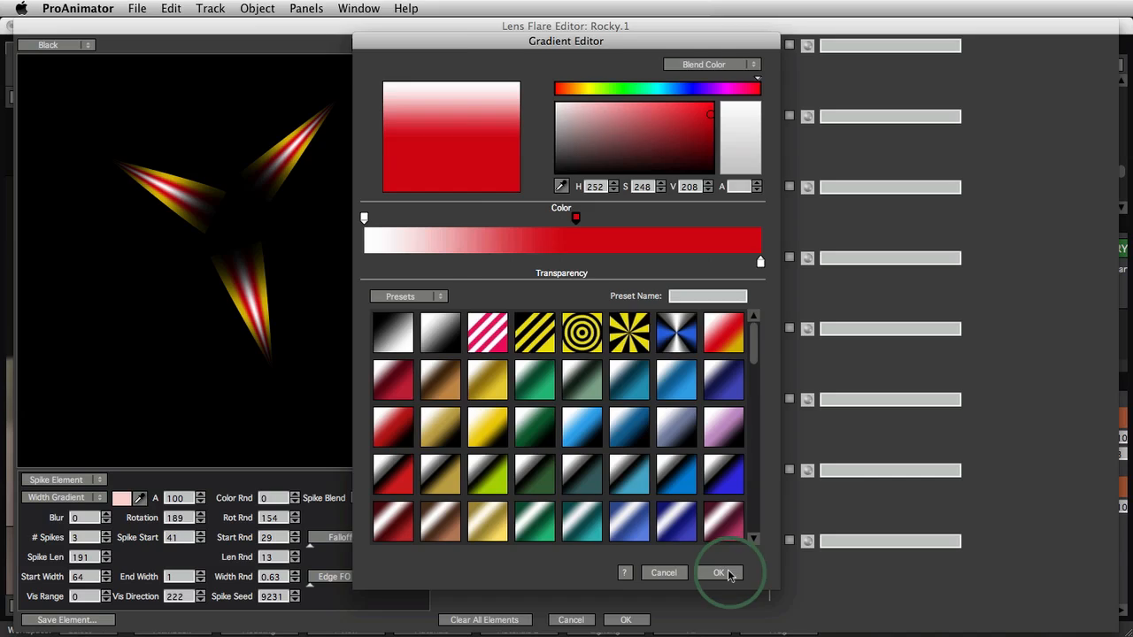
click(719, 572)
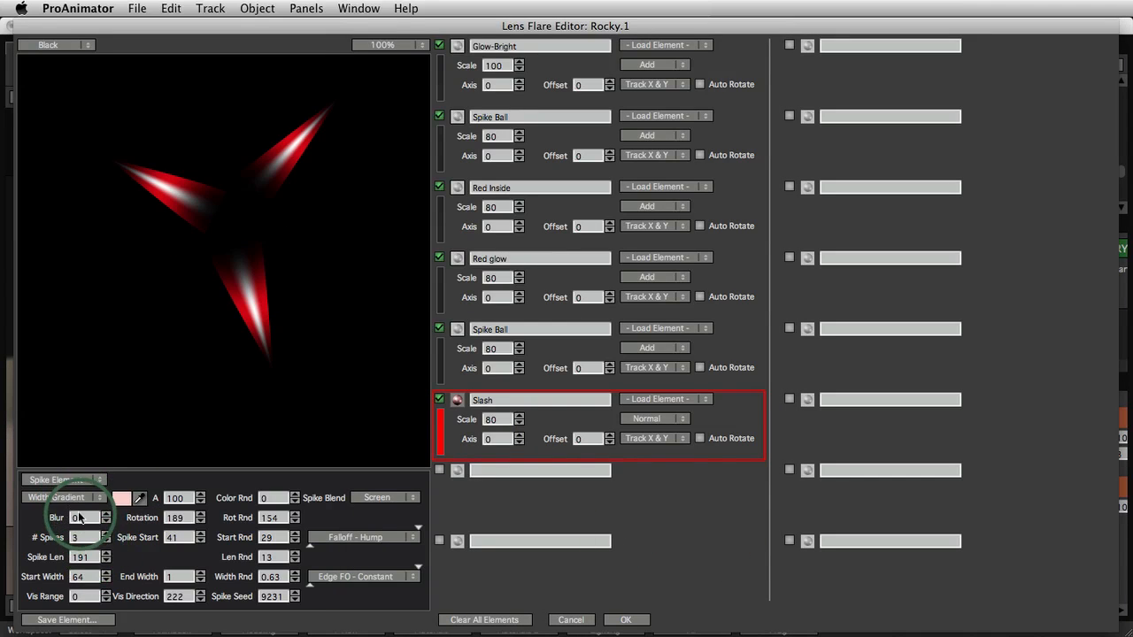
Raise the number of spikes to 44, try Linear falloff, and set the falloff to Exponential
drag(78, 537, 110, 539)
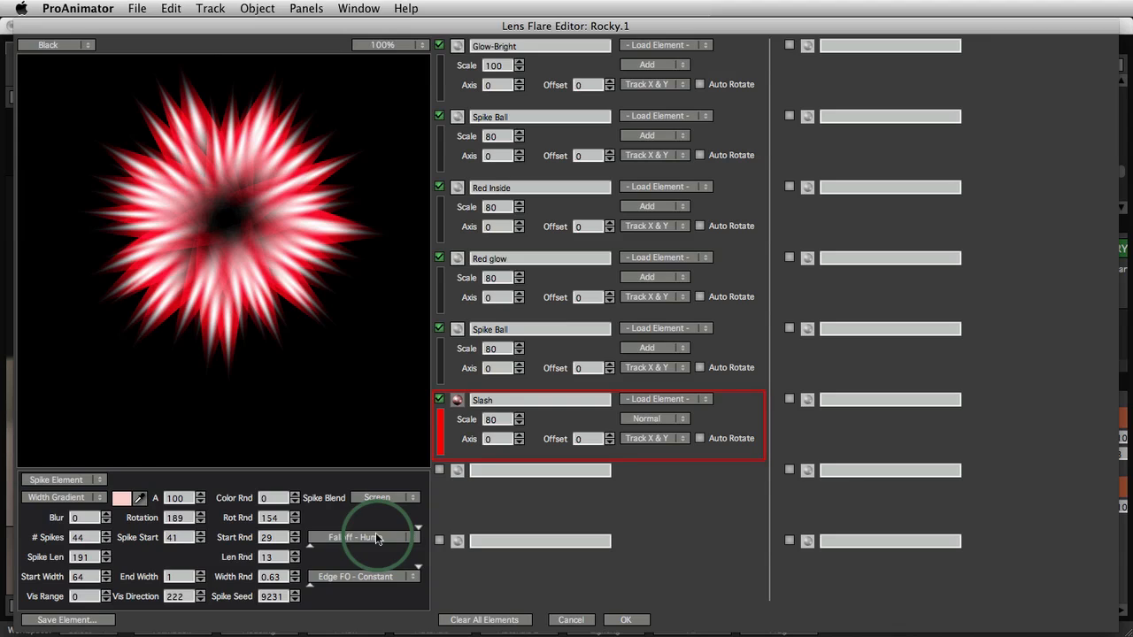
click(377, 538)
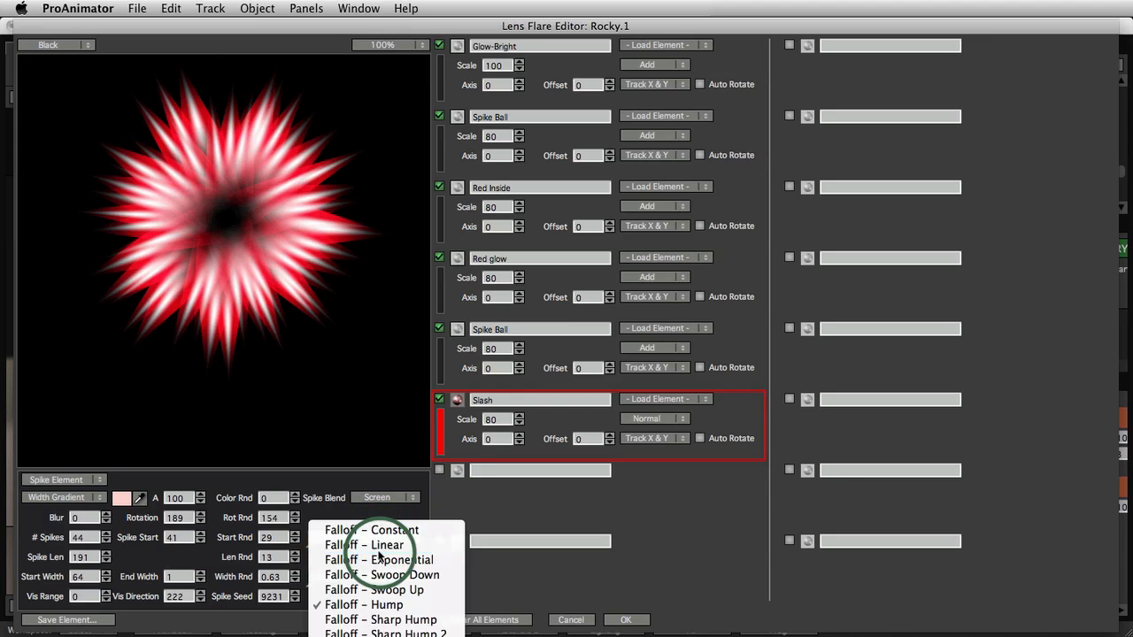
click(378, 547)
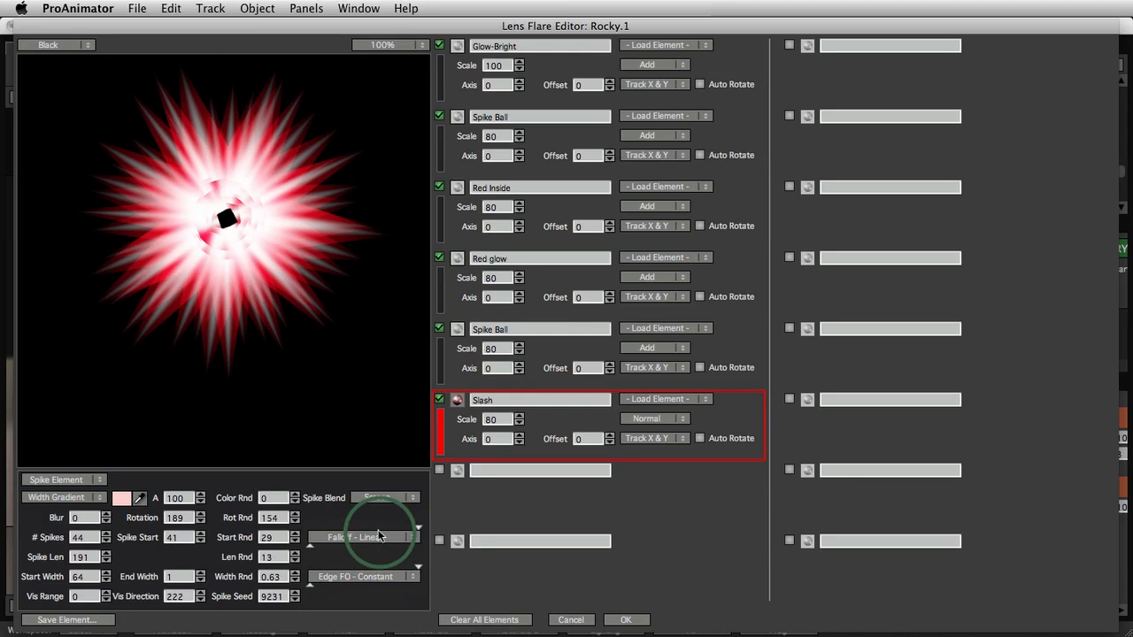
click(378, 537)
click(378, 560)
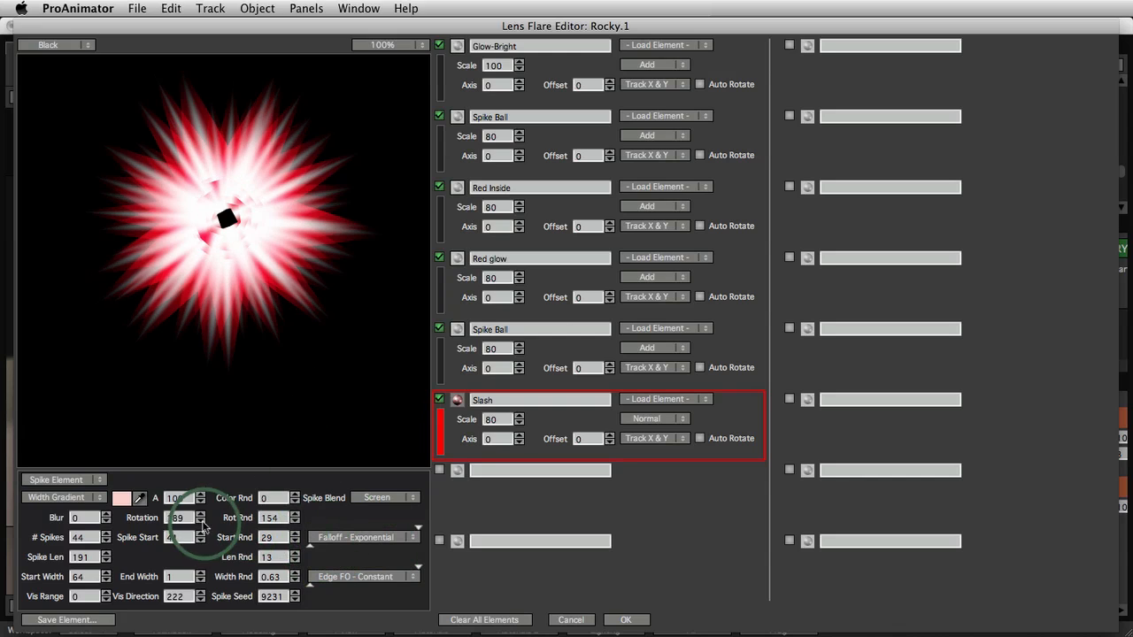
Set the spikes' rotation randomness to 137, start randomness to 0 and spike start to -15
click(273, 518)
drag(226, 517, 214, 518)
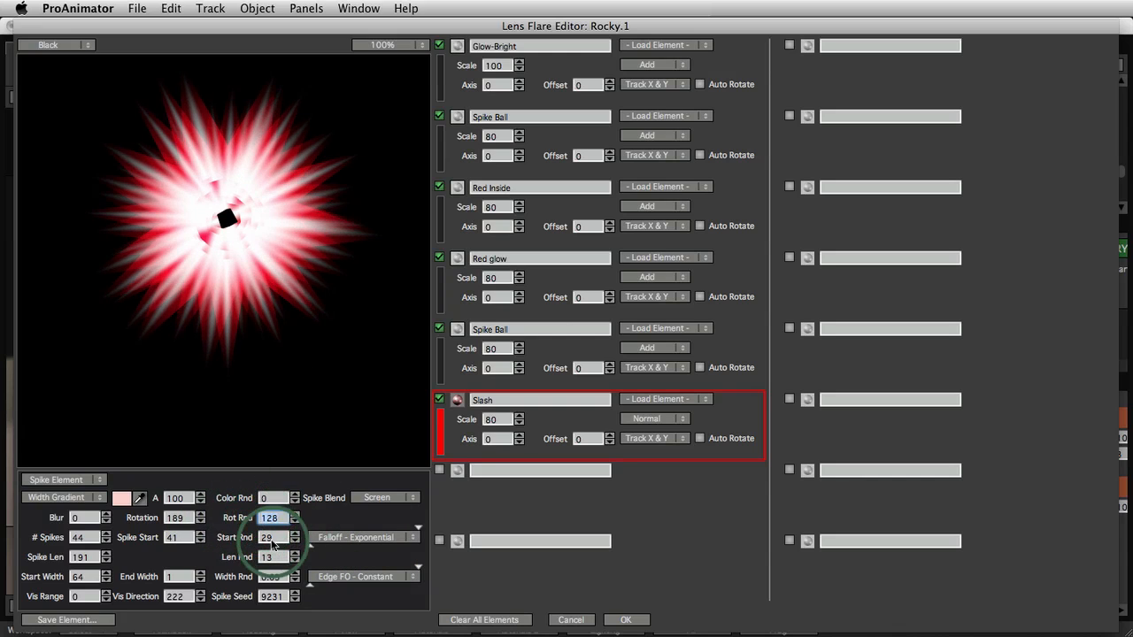
mouse_move(284, 537)
mouse_down()
mouse_move(120, 536)
mouse_move(279, 542)
mouse_up()
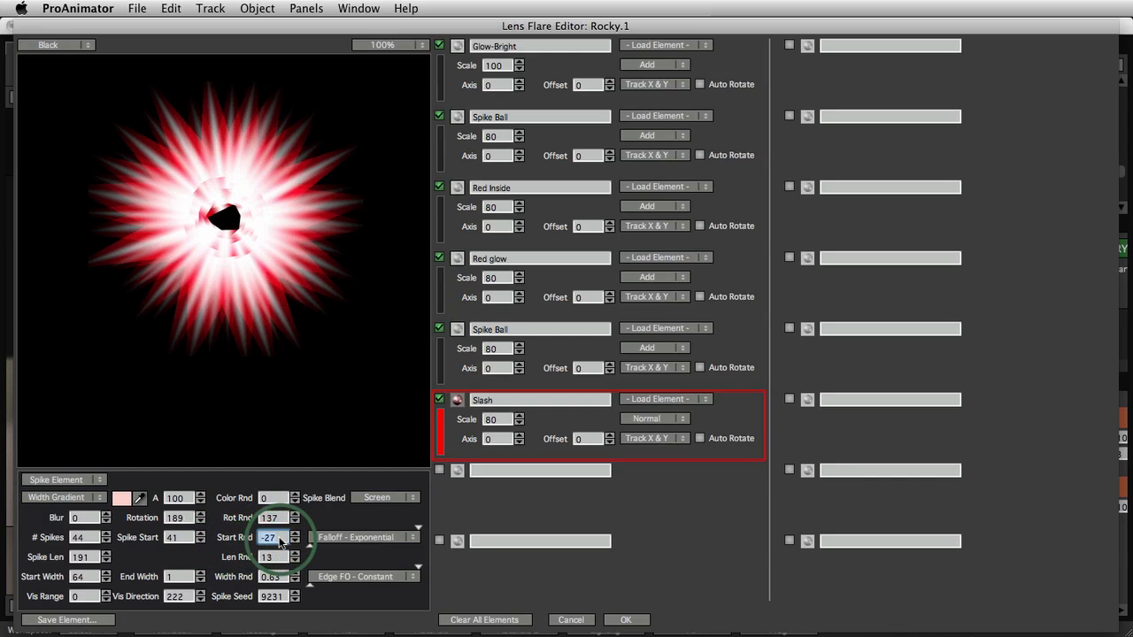
key(Tab)
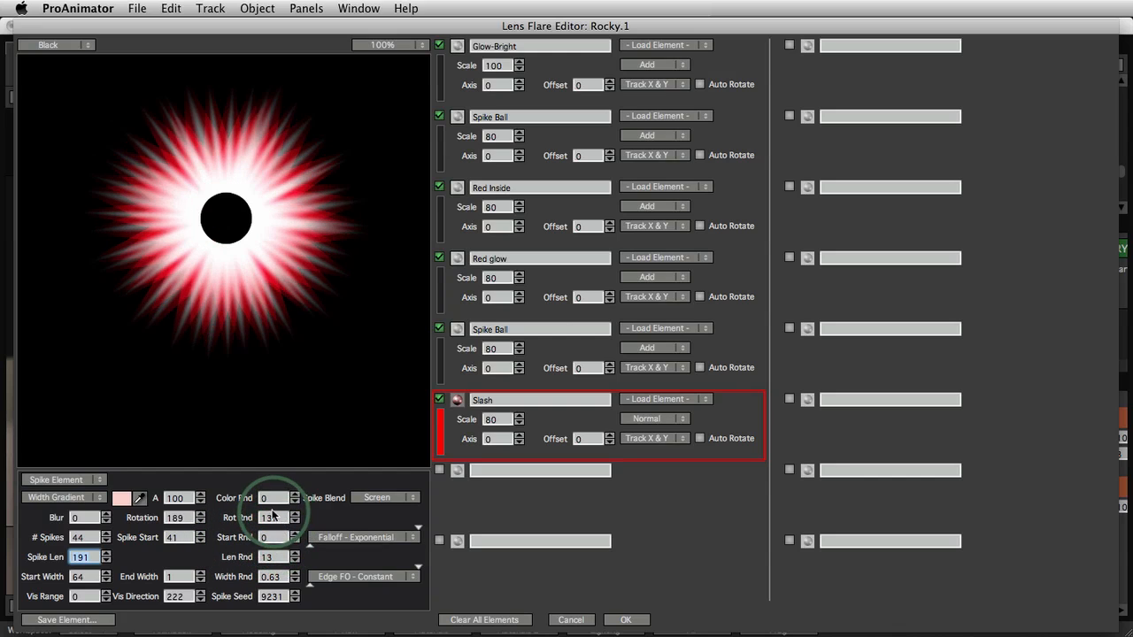
double_click(183, 539)
drag(183, 537, 138, 538)
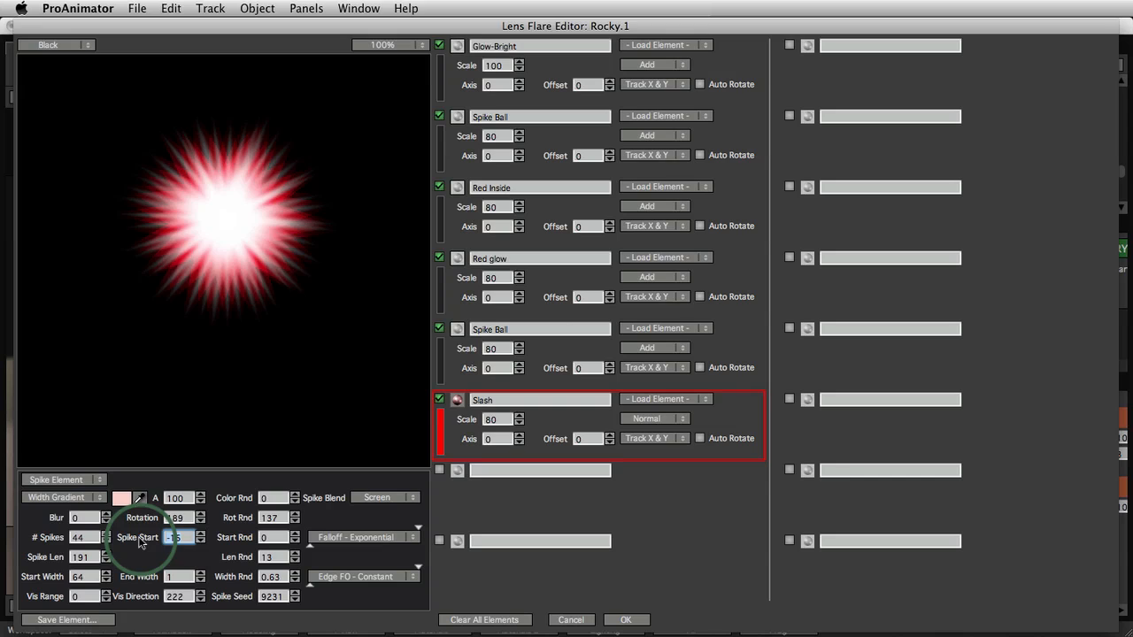
Set the spikes' length randomness to 76 and alpha to 30, repositioning the flare in the preview
drag(257, 239, 241, 268)
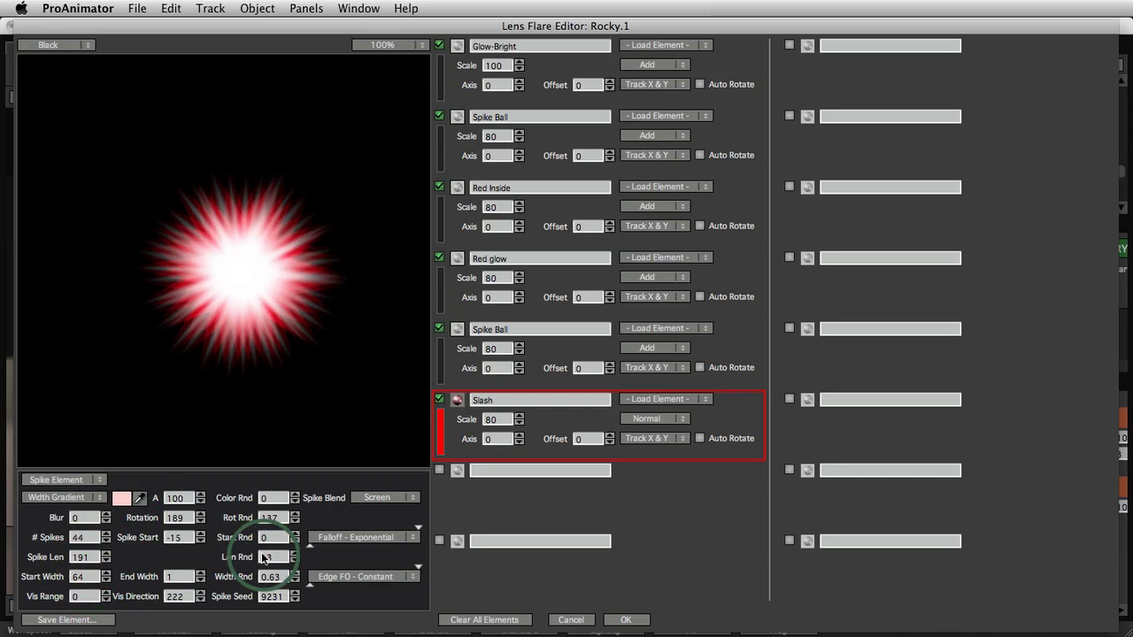
drag(266, 556, 319, 558)
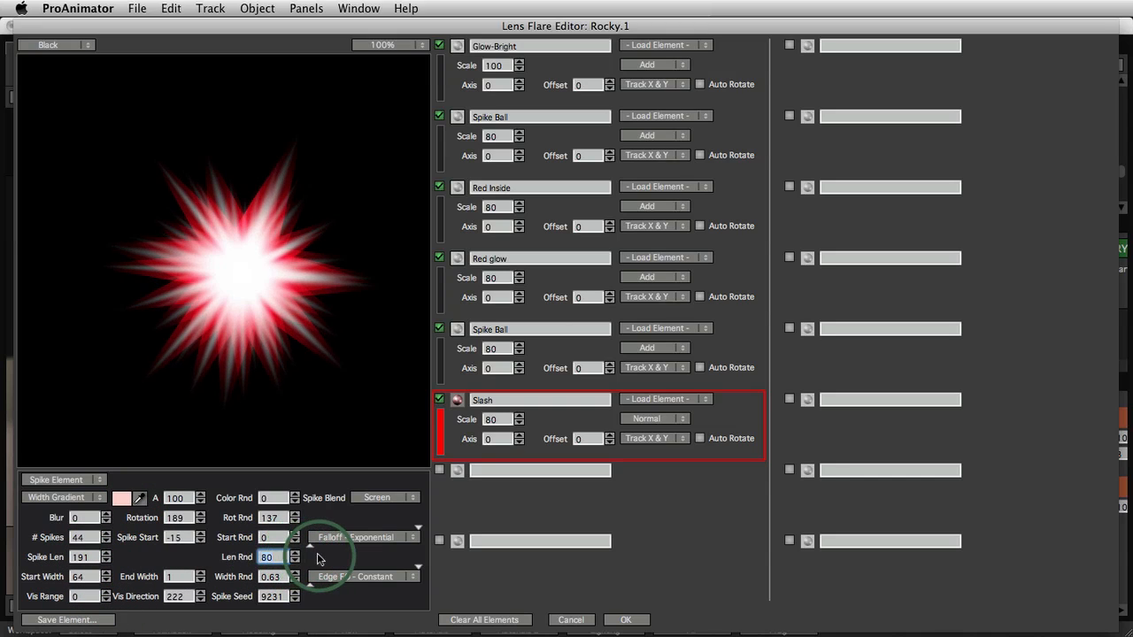
drag(254, 266, 215, 196)
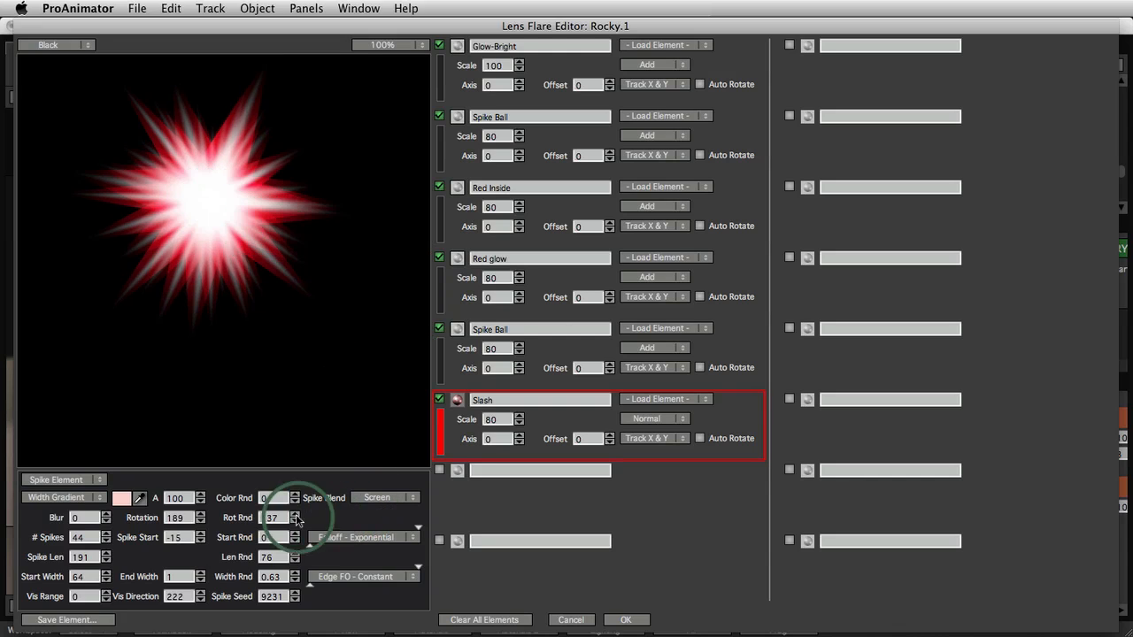
double_click(177, 499)
drag(180, 500, 129, 503)
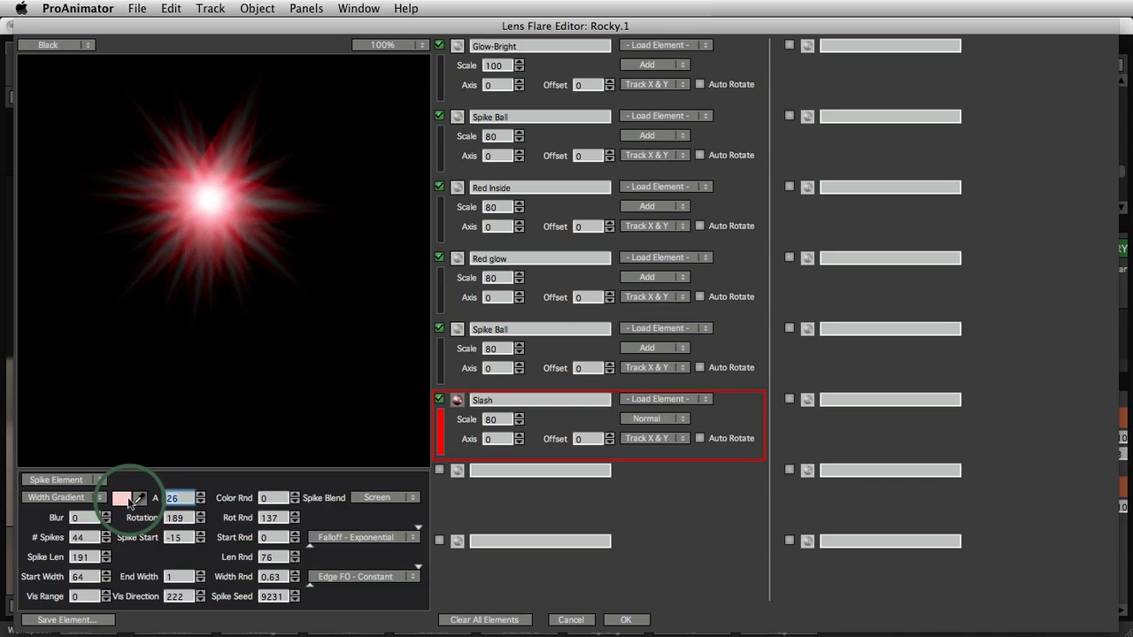
mouse_move(236, 215)
mouse_down()
mouse_move(218, 298)
mouse_move(238, 235)
mouse_move(232, 209)
mouse_up()
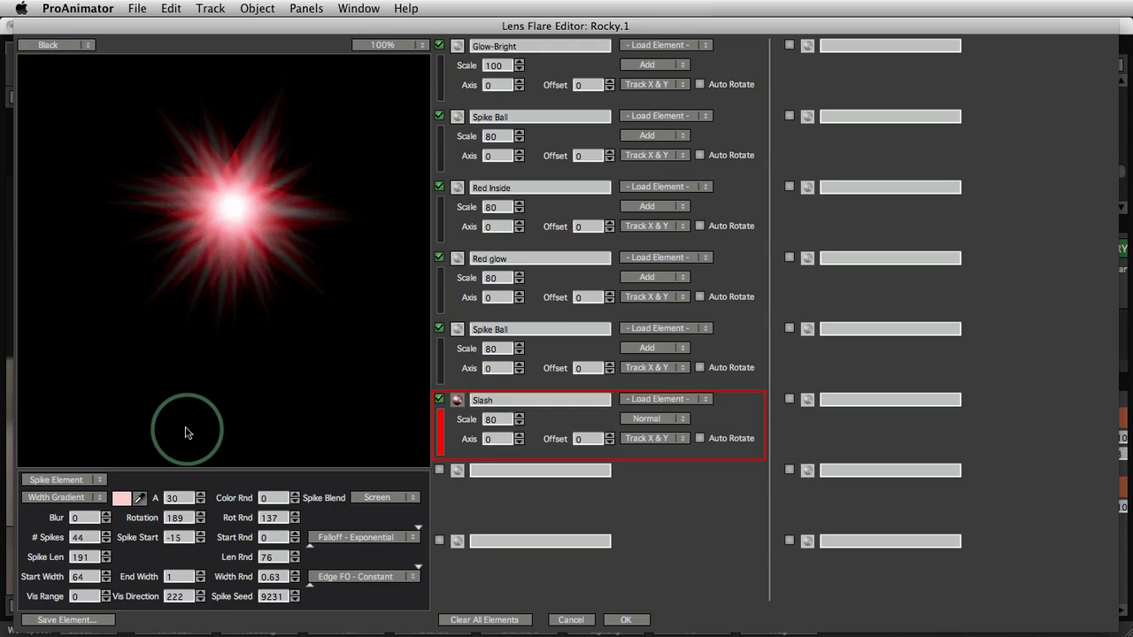
click(89, 501)
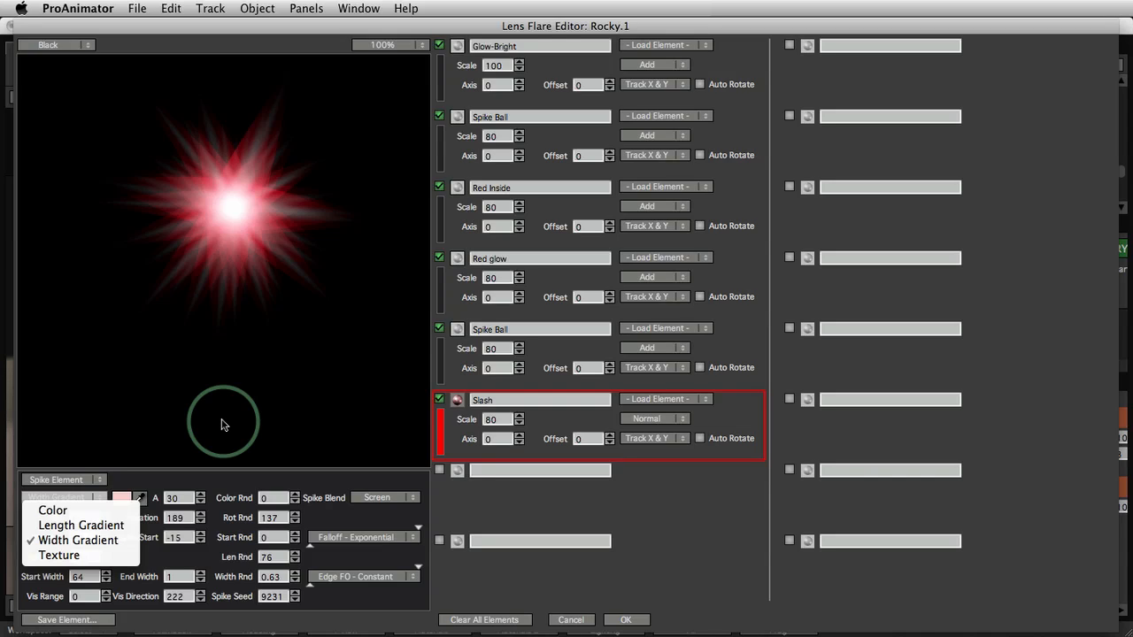
click(226, 423)
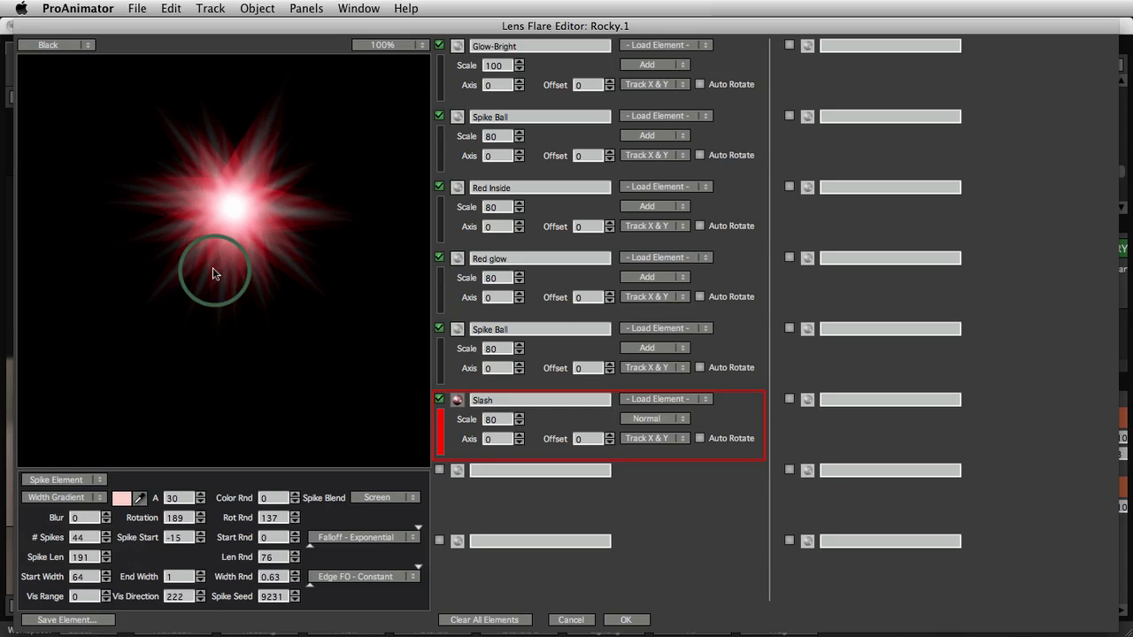
Reduce the Slash element to 2 spikes and set its alpha to 100
double_click(84, 536)
text(2)
key(Tab)
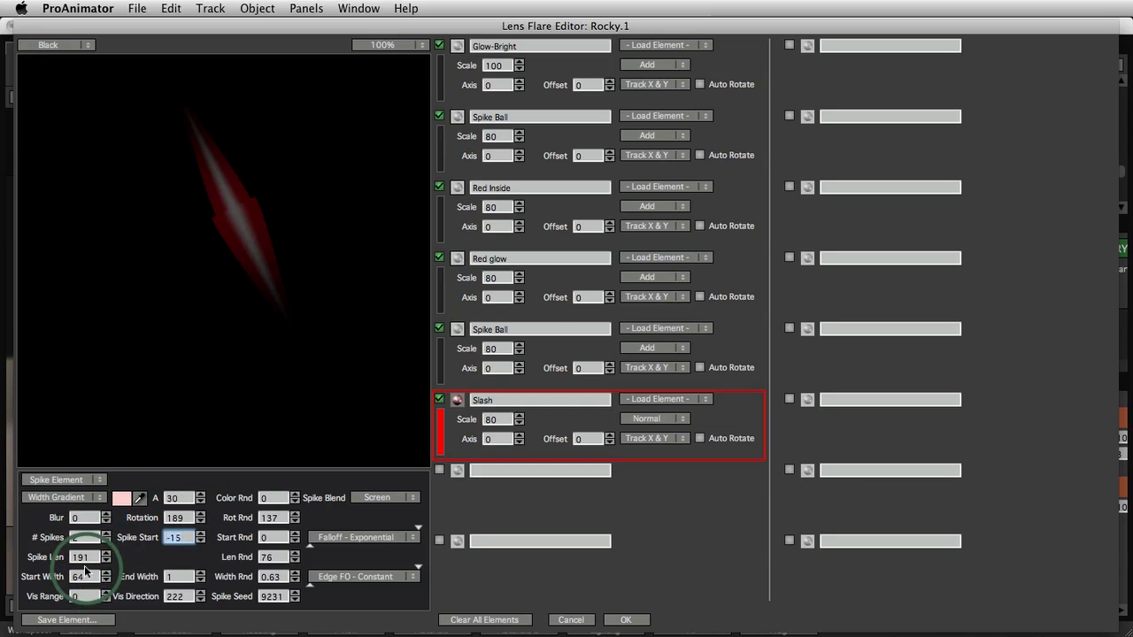
double_click(175, 497)
text(100)
key(Return)
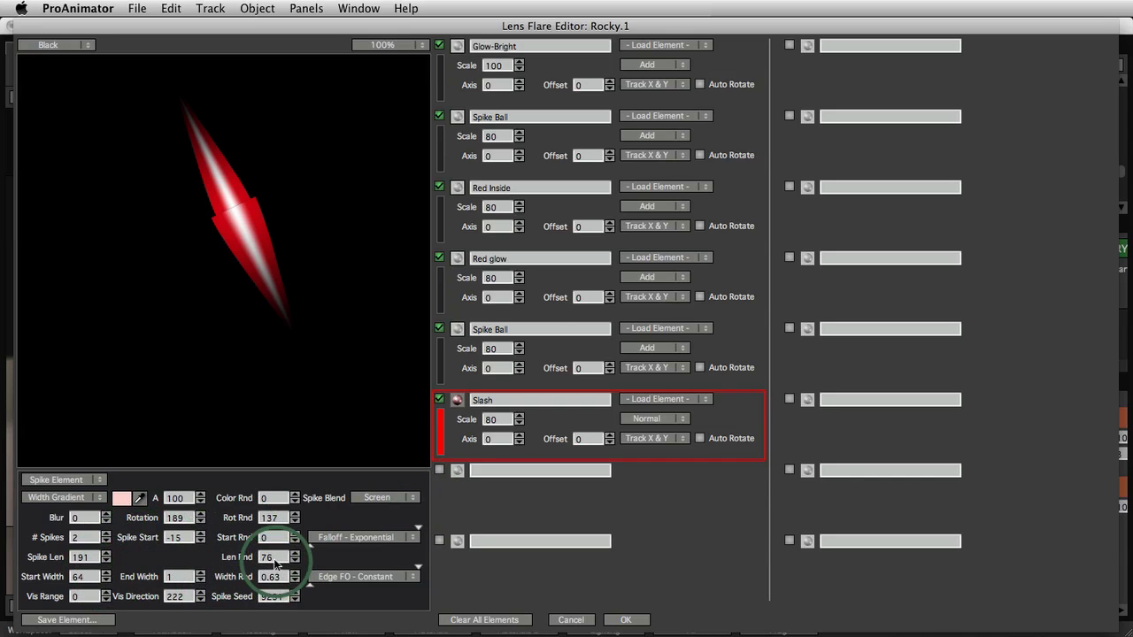
Set the spikes' length, rotation and width randomness to 0
key(Return)
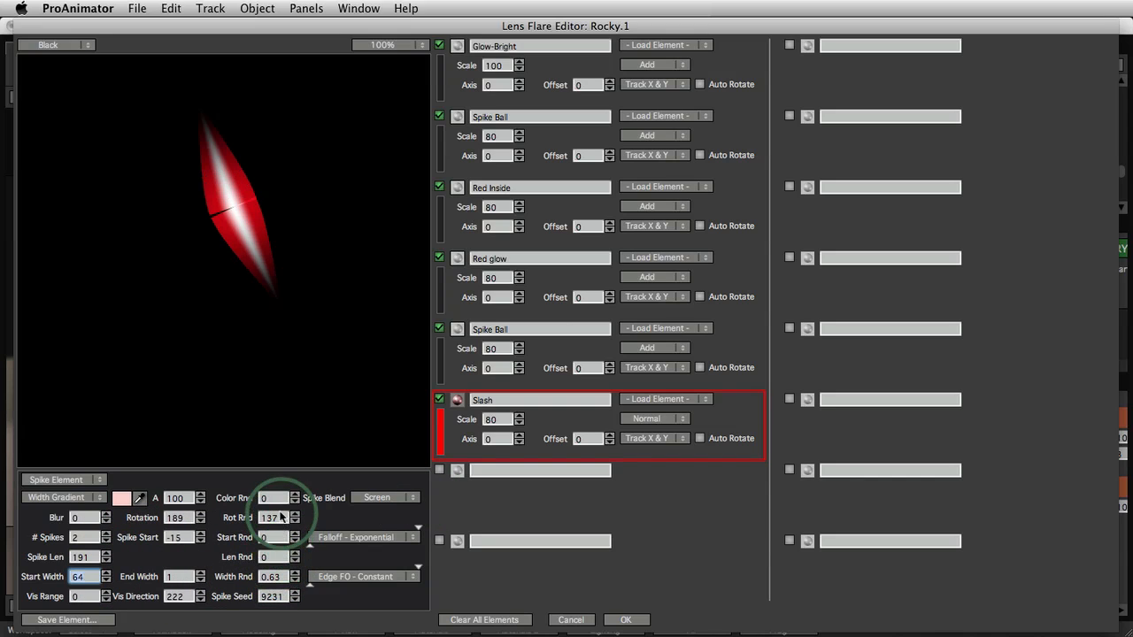
double_click(270, 519)
text(0)
key(Return)
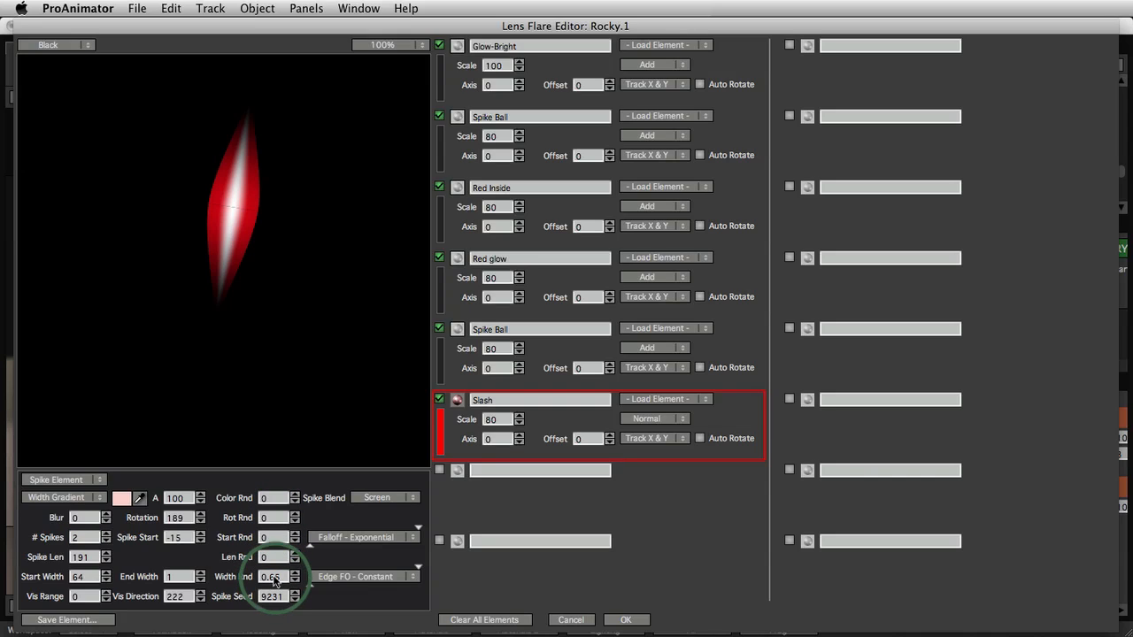
key(Return)
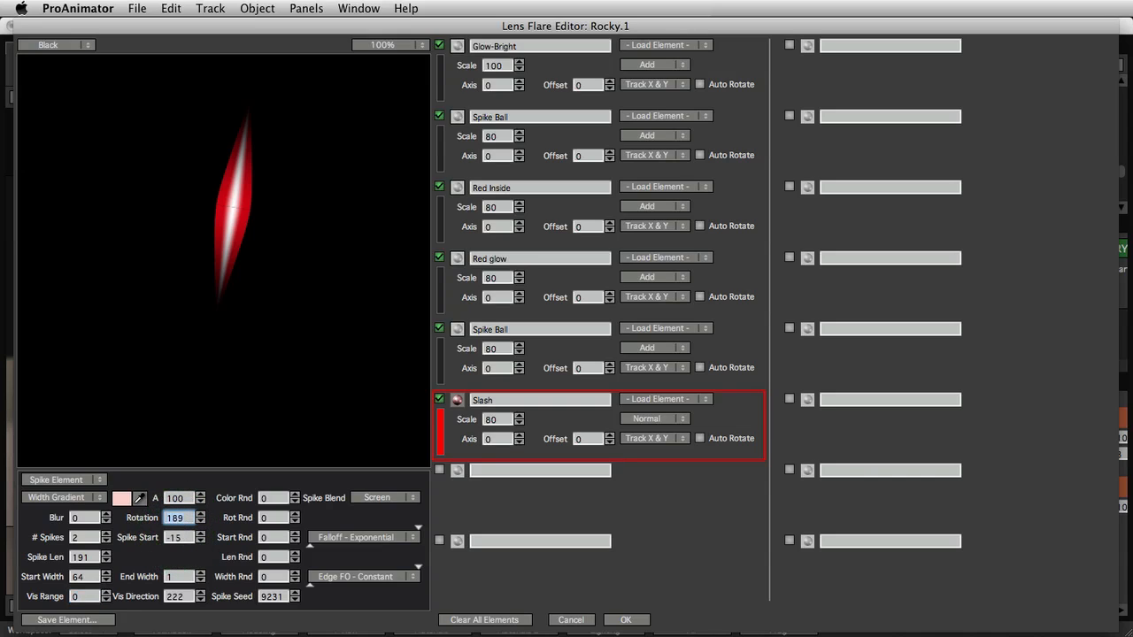
Try a rotation of 0 for the two spikes, and set their rotation to 90
text(0)
key(Return)
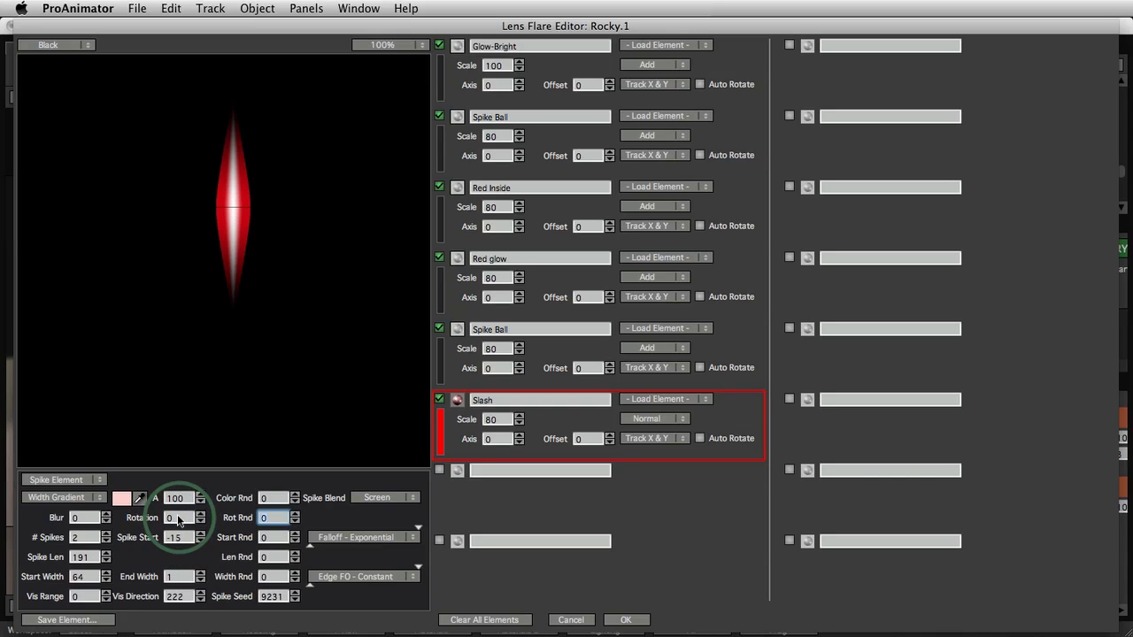
key(Return)
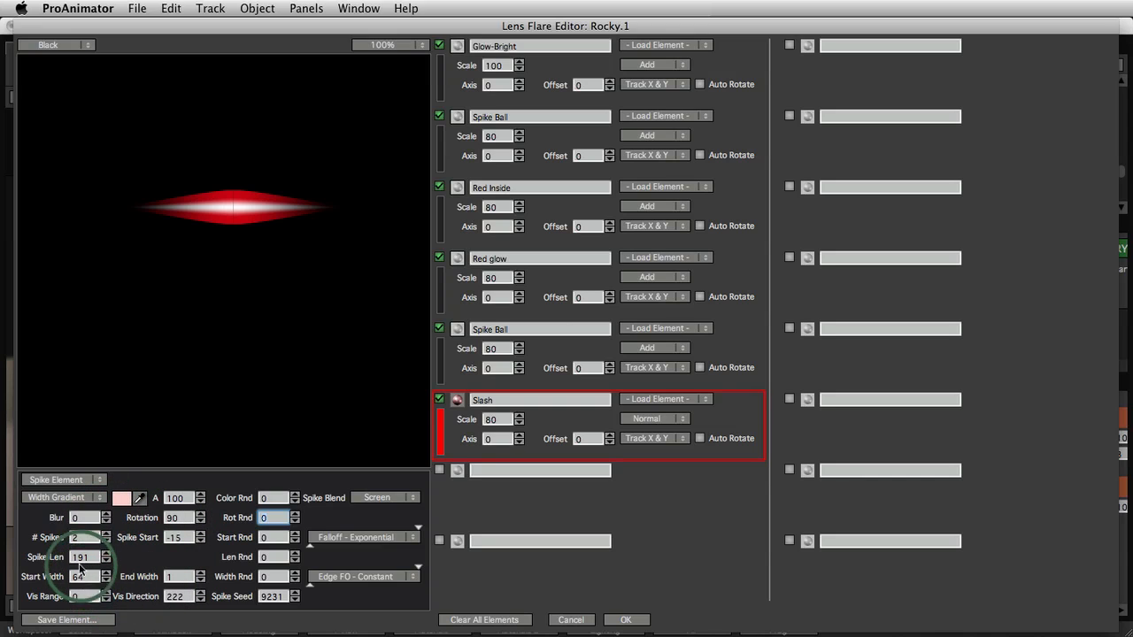
Lengthen the spikes to 378, move the streak within the preview, and set the falloff to Constant
drag(82, 556, 232, 558)
drag(240, 232, 218, 249)
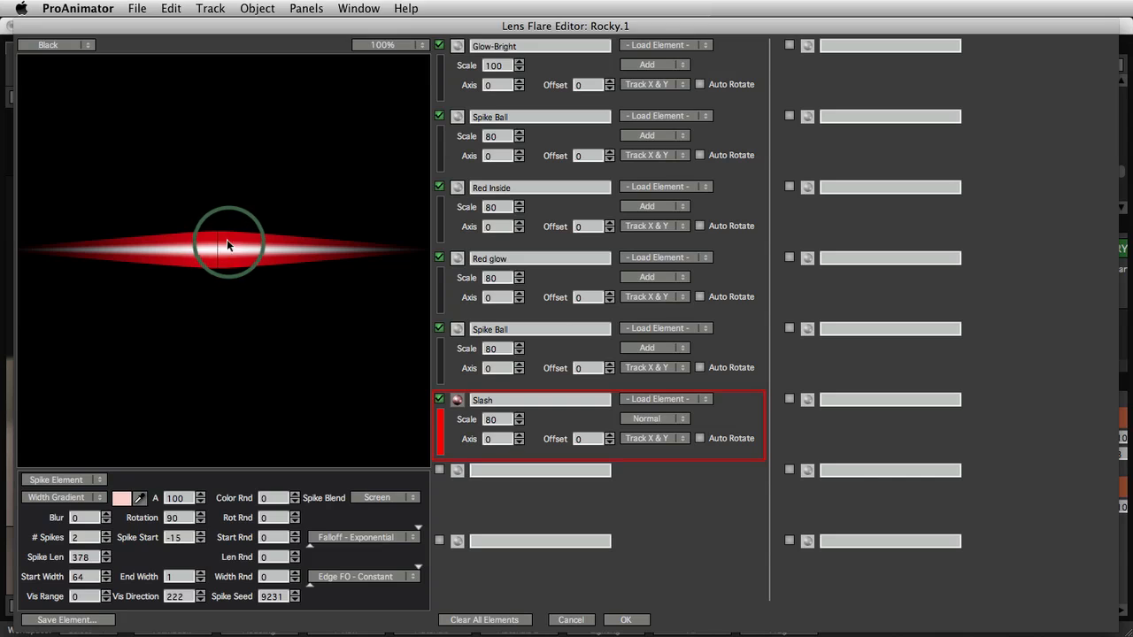
click(352, 534)
click(355, 501)
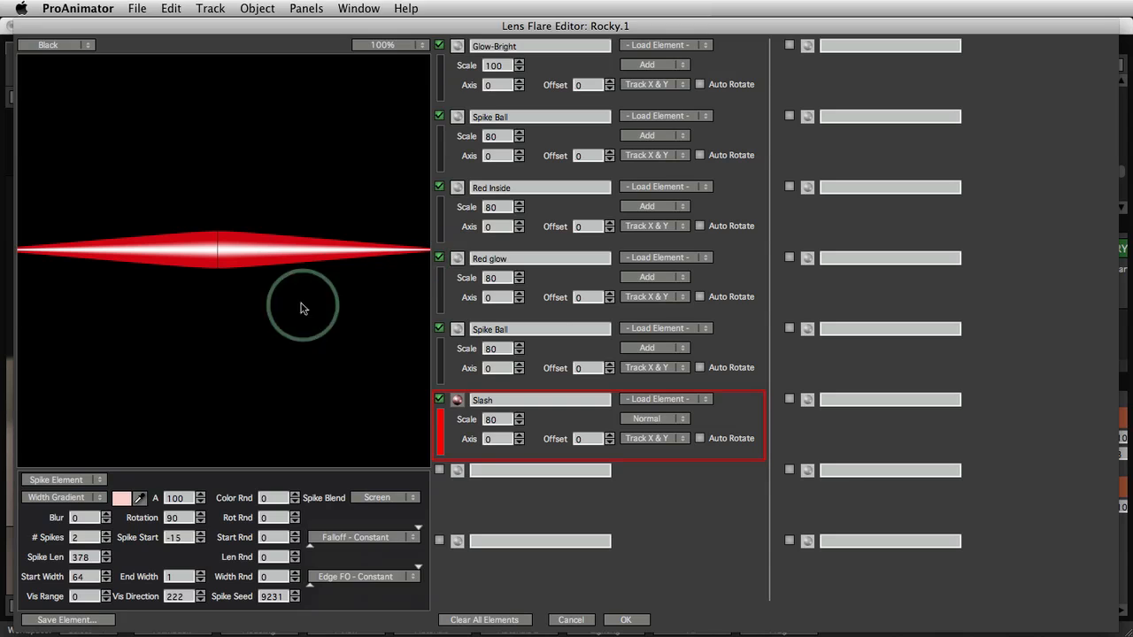
Shift the streak left of centre in the flare preview, and raise the spikes' end width to 59
click(170, 302)
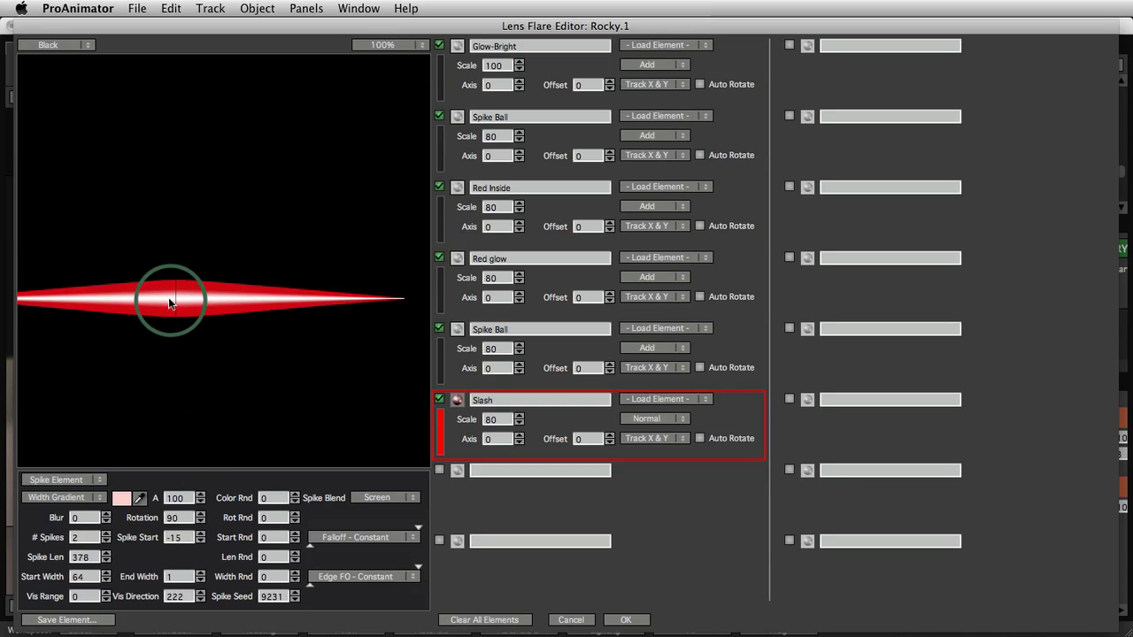
drag(171, 303, 154, 291)
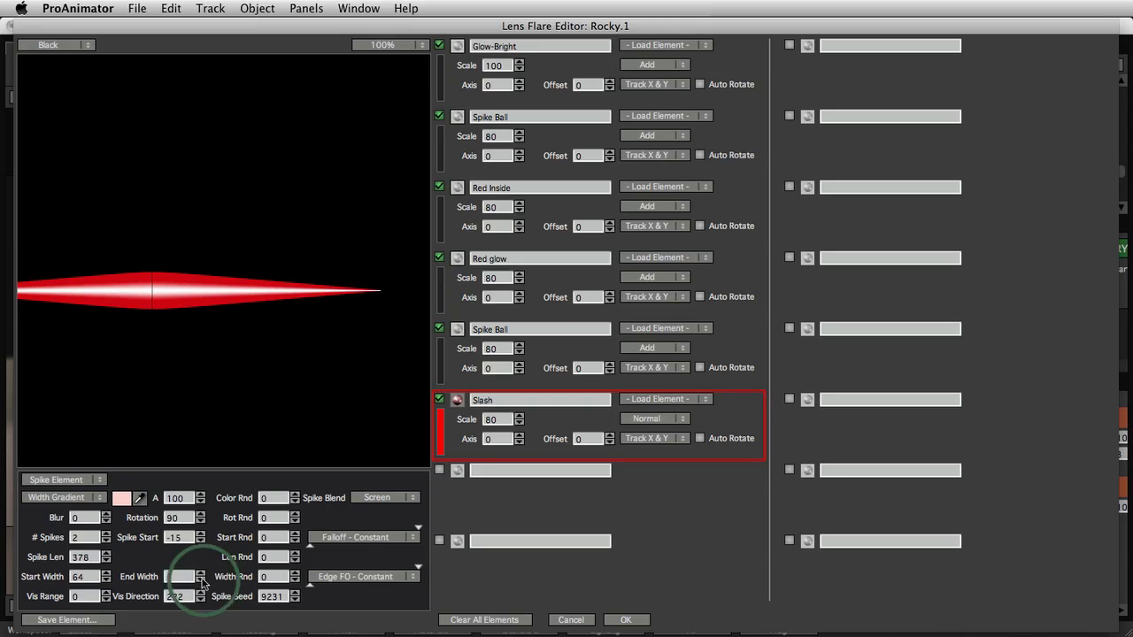
drag(203, 582, 227, 581)
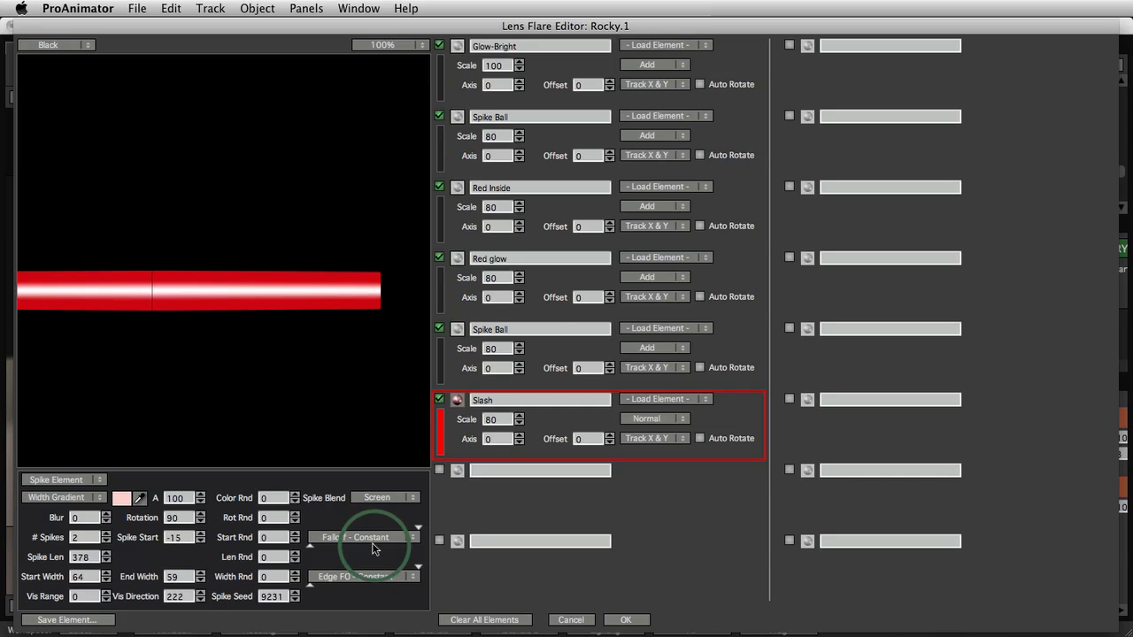
click(367, 577)
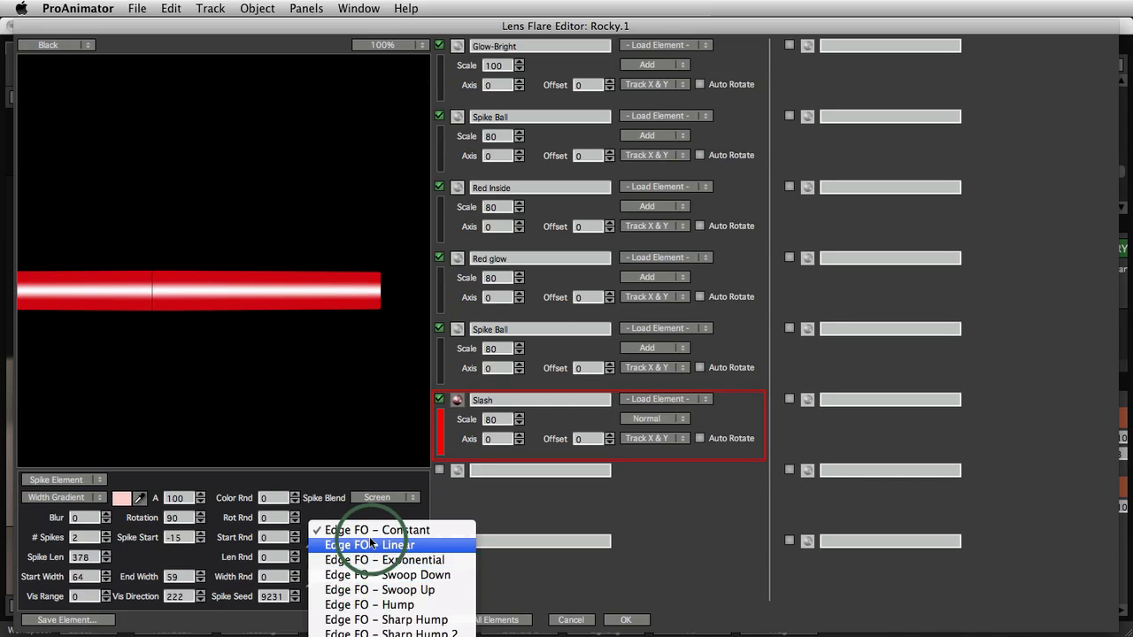
click(390, 453)
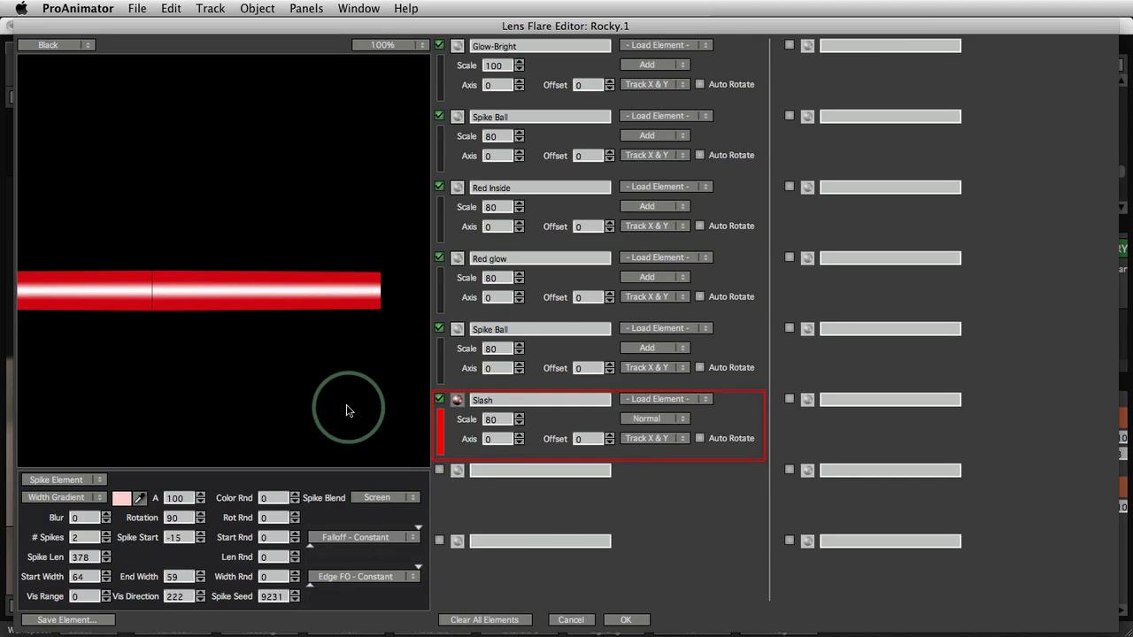
Try the Linear and Exponential falloffs on the spikes, and test the range handles of the Exponential falloff
click(376, 537)
click(376, 544)
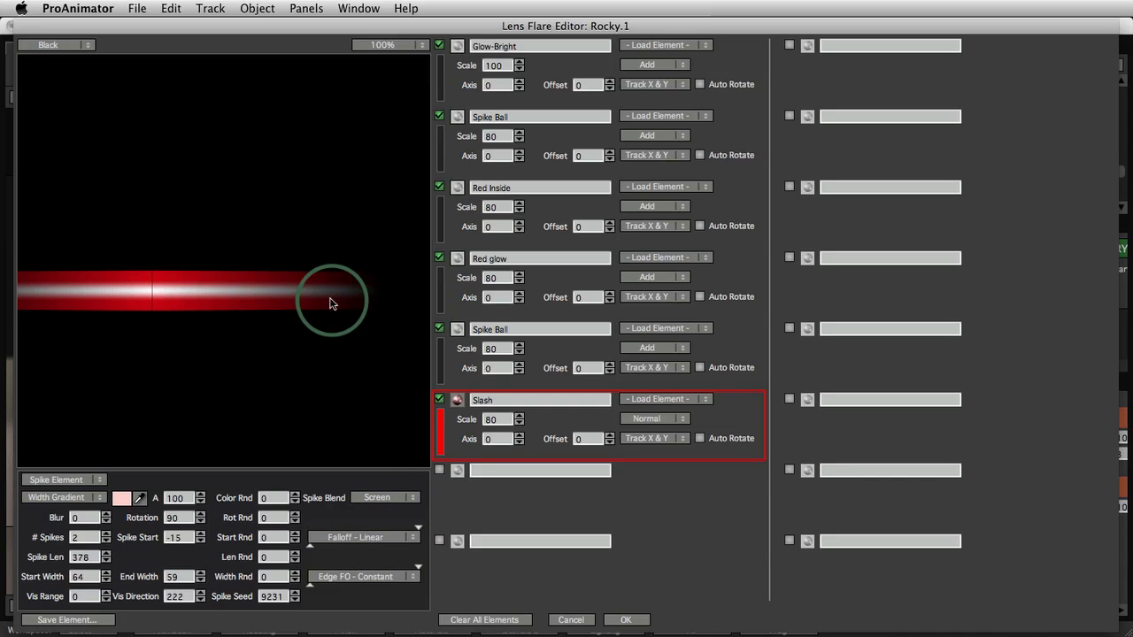
click(367, 536)
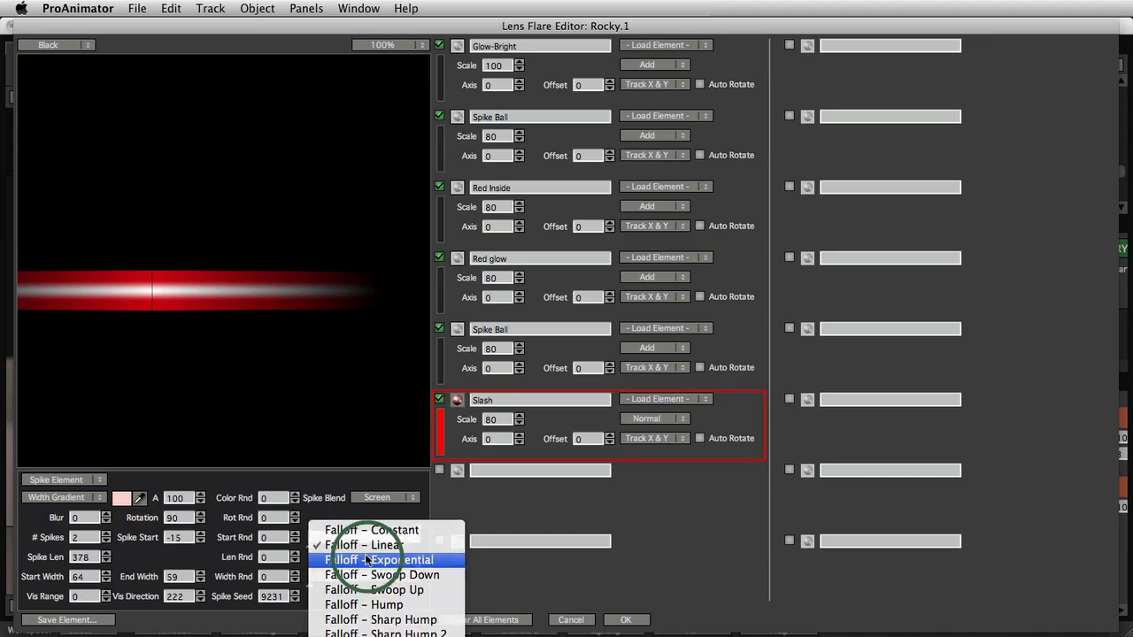
click(376, 557)
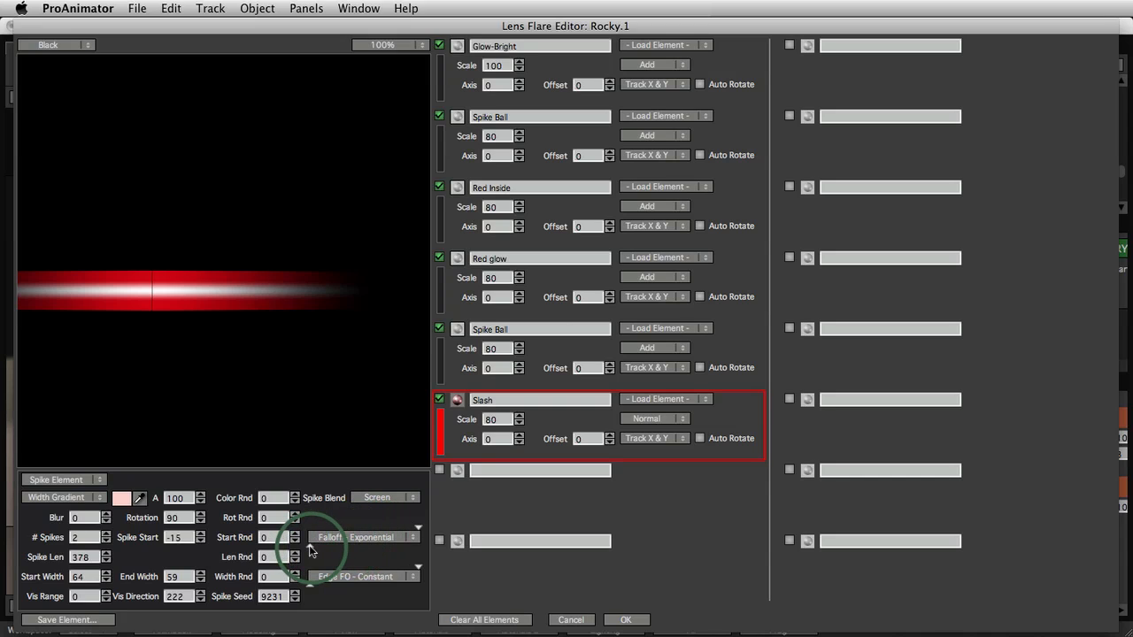
mouse_move(325, 546)
mouse_down()
mouse_move(336, 552)
mouse_move(293, 561)
mouse_up()
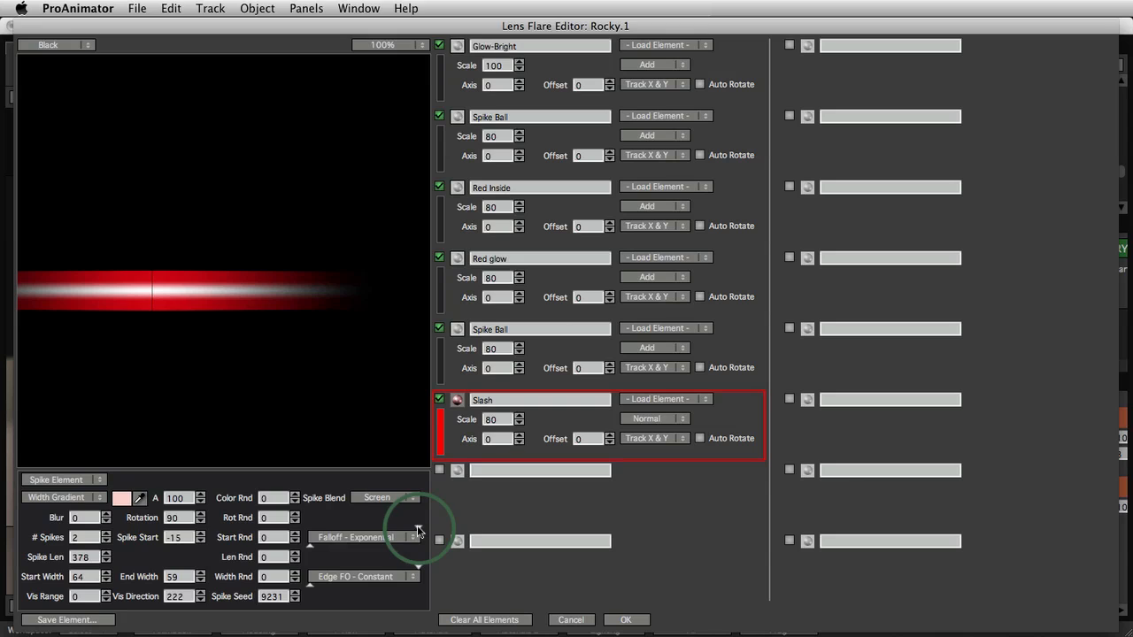
mouse_move(418, 529)
mouse_down()
mouse_move(354, 533)
mouse_move(435, 531)
mouse_up()
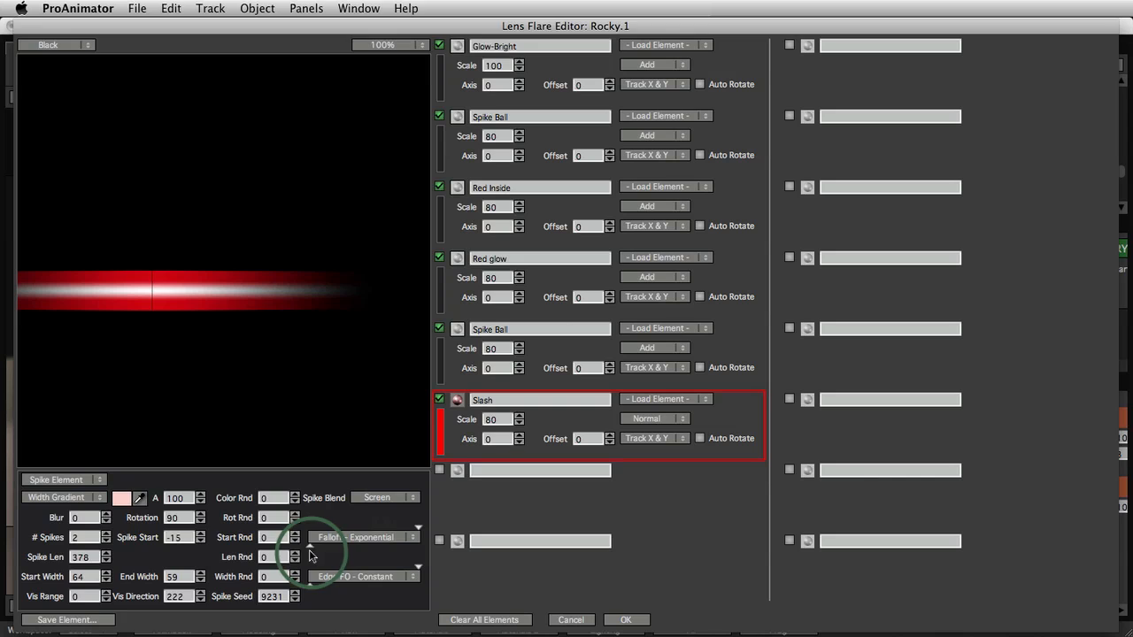
Compare the Swoop Down and Swoop Up falloffs on the spikes, and try Swoop Down with its range reversed
click(359, 537)
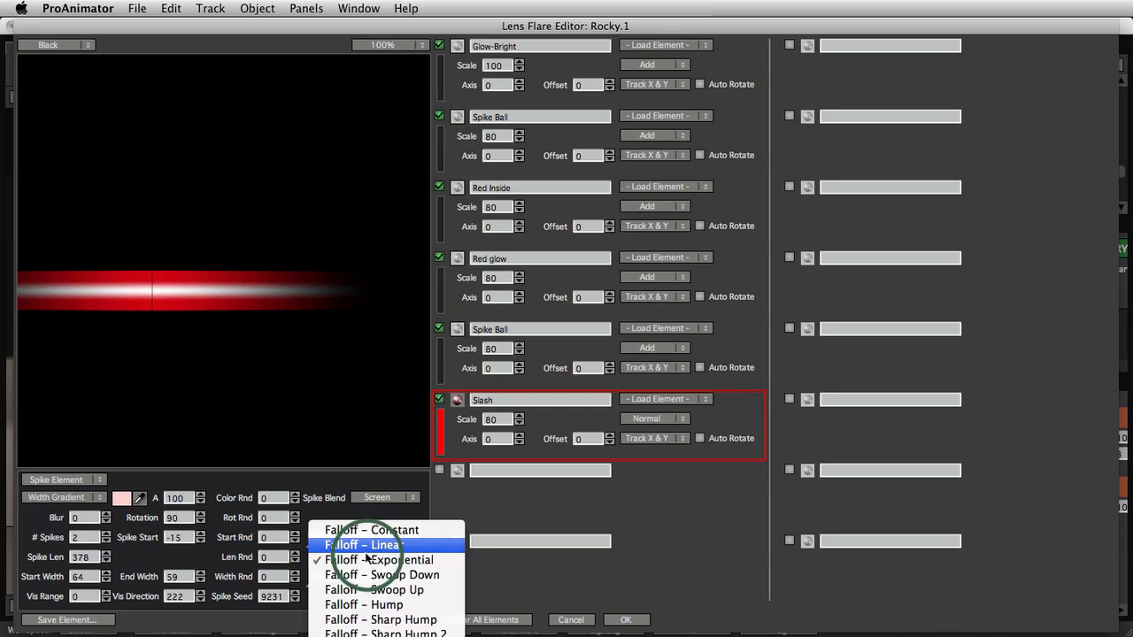
click(368, 573)
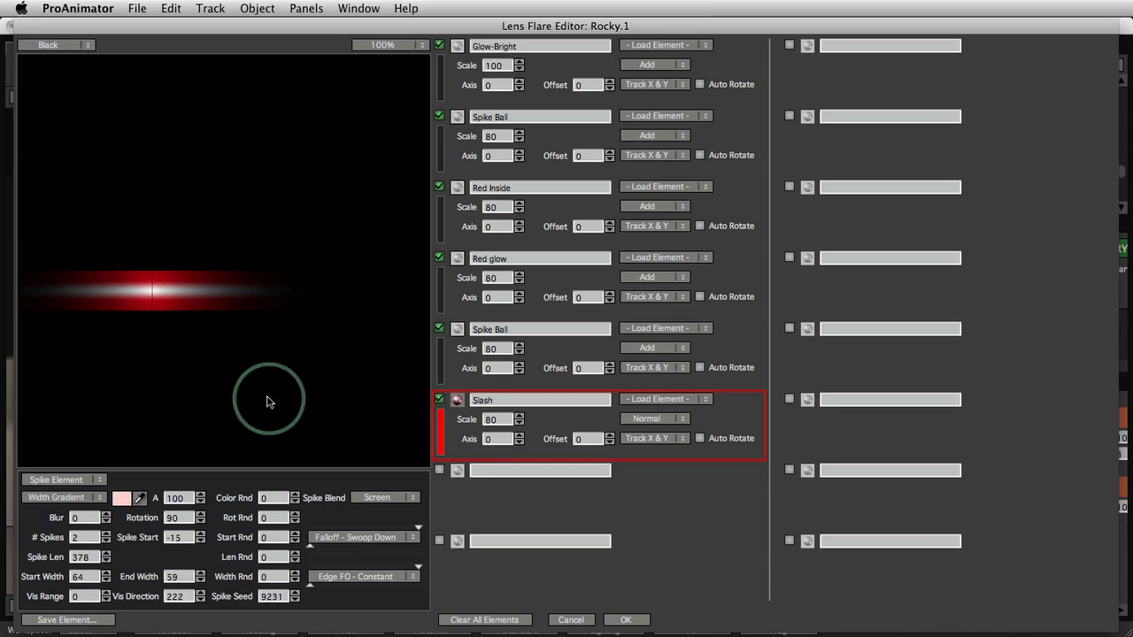
click(367, 537)
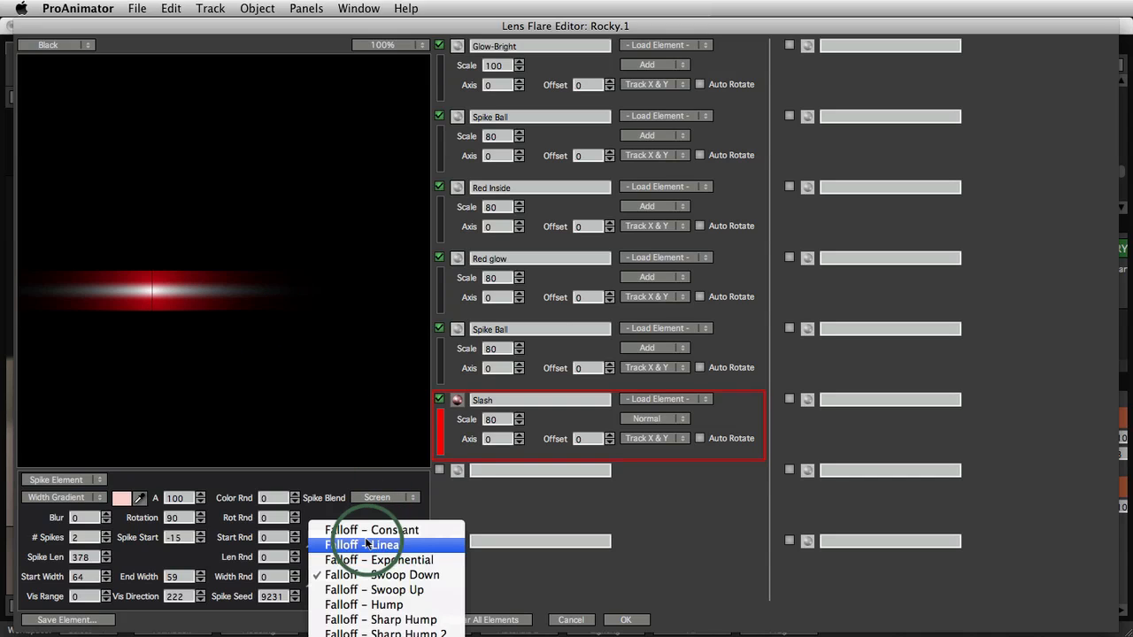
click(369, 589)
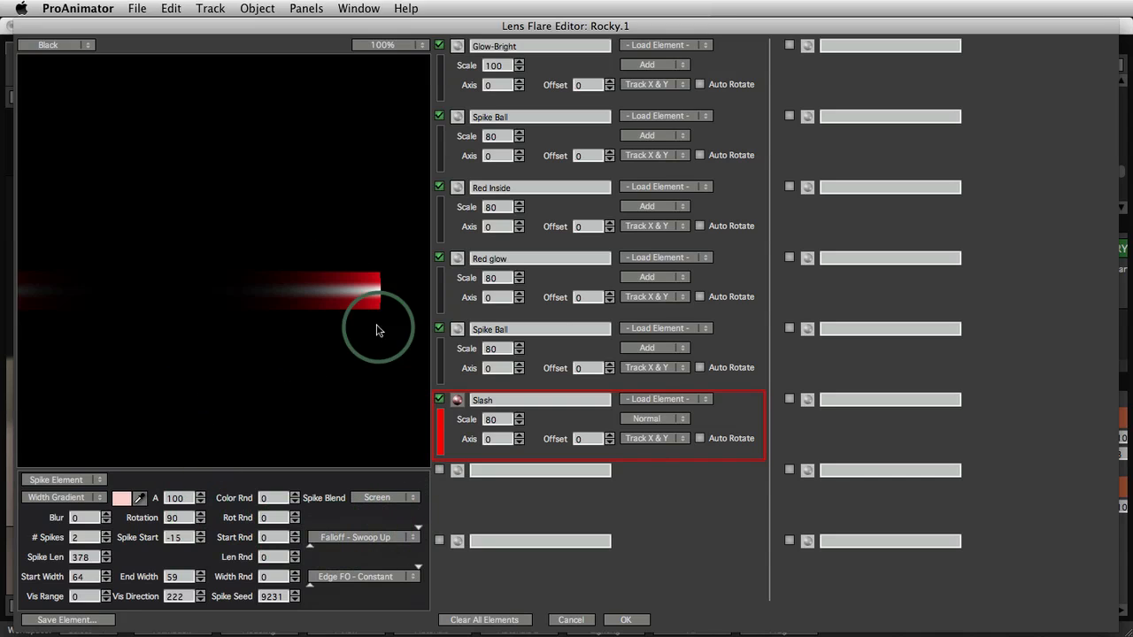
click(385, 537)
click(382, 574)
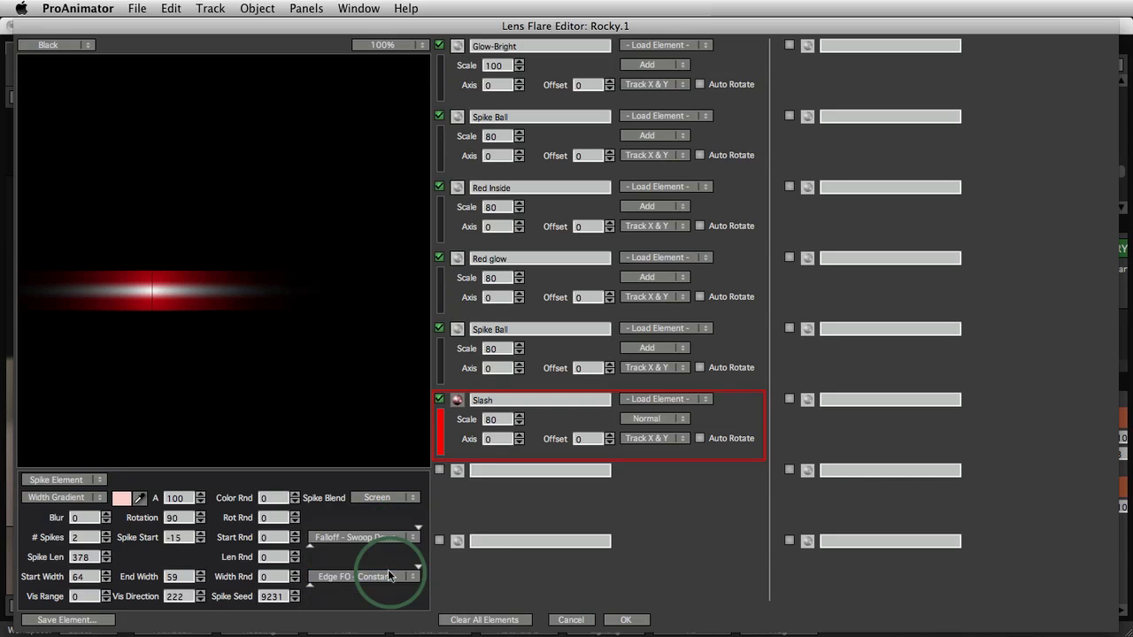
click(382, 574)
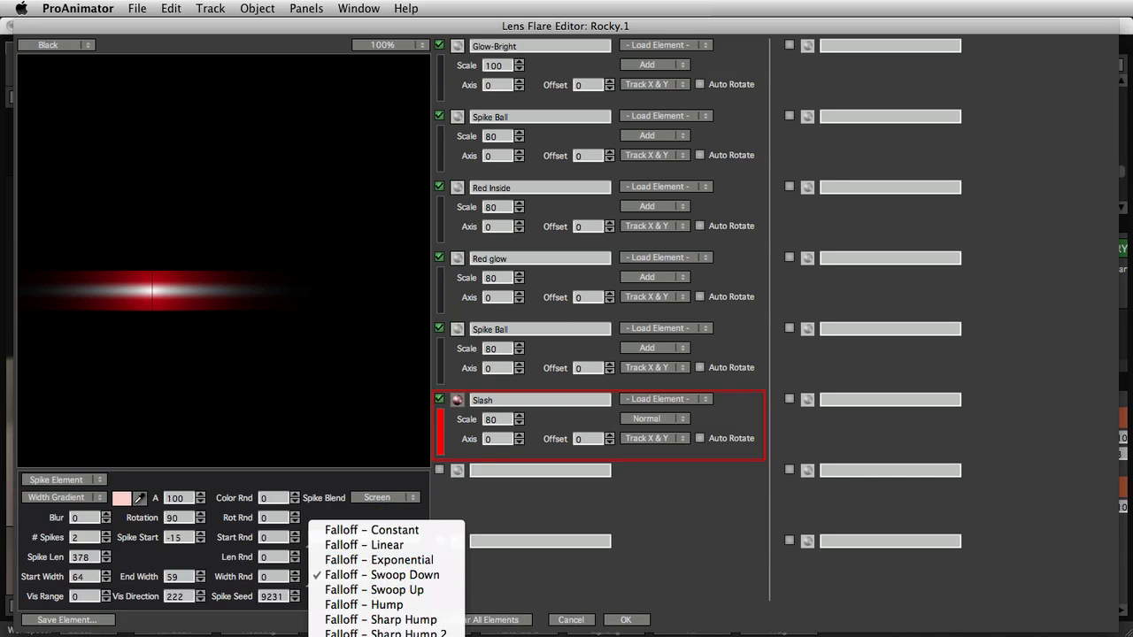
click(371, 529)
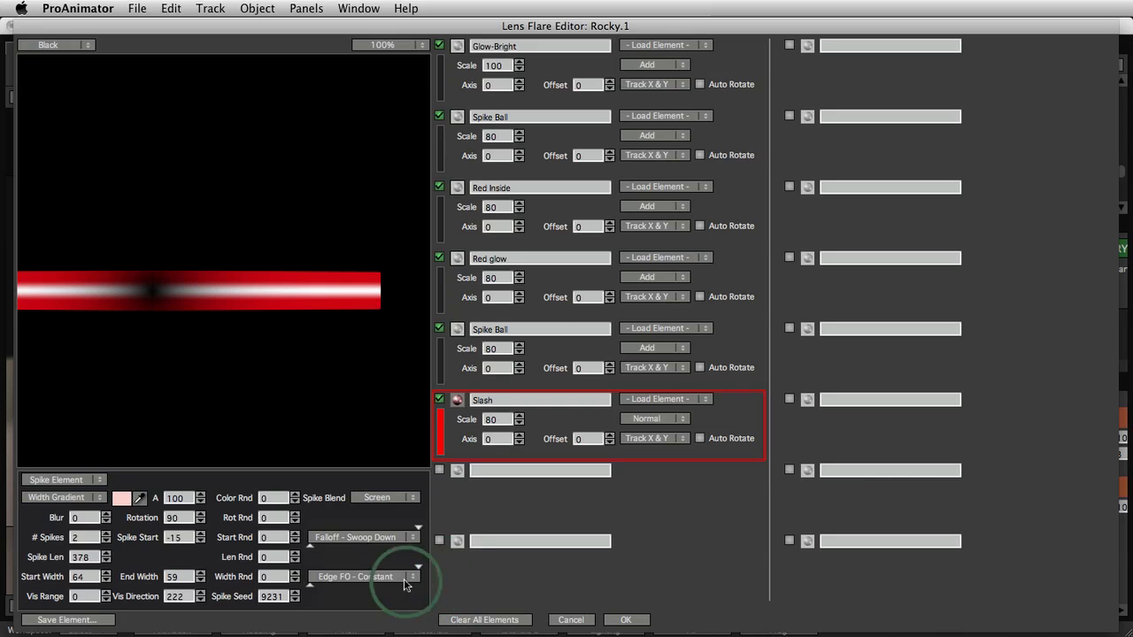
Try the Hump, Sharp Hump and Sharp Hump 2 falloffs on the Slash spikes
click(375, 542)
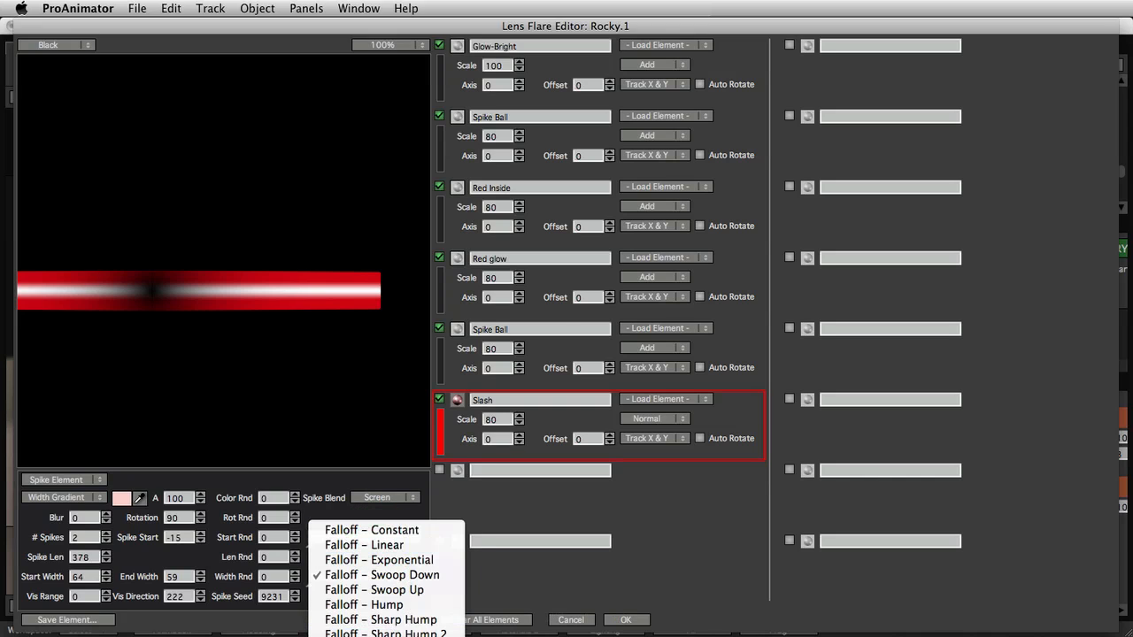
click(374, 539)
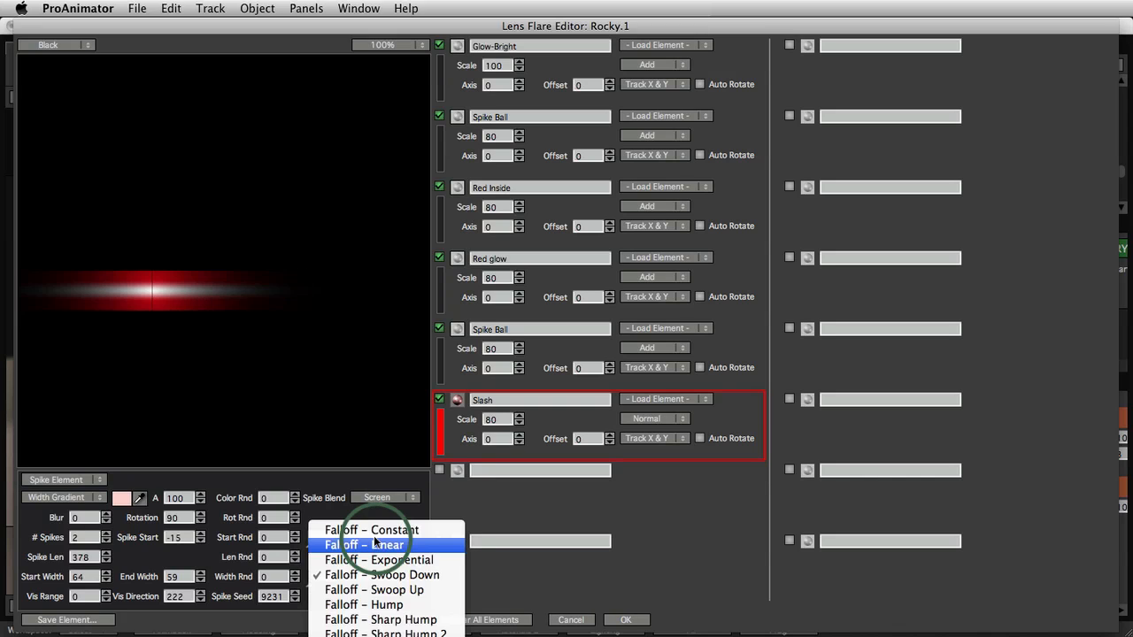
click(385, 605)
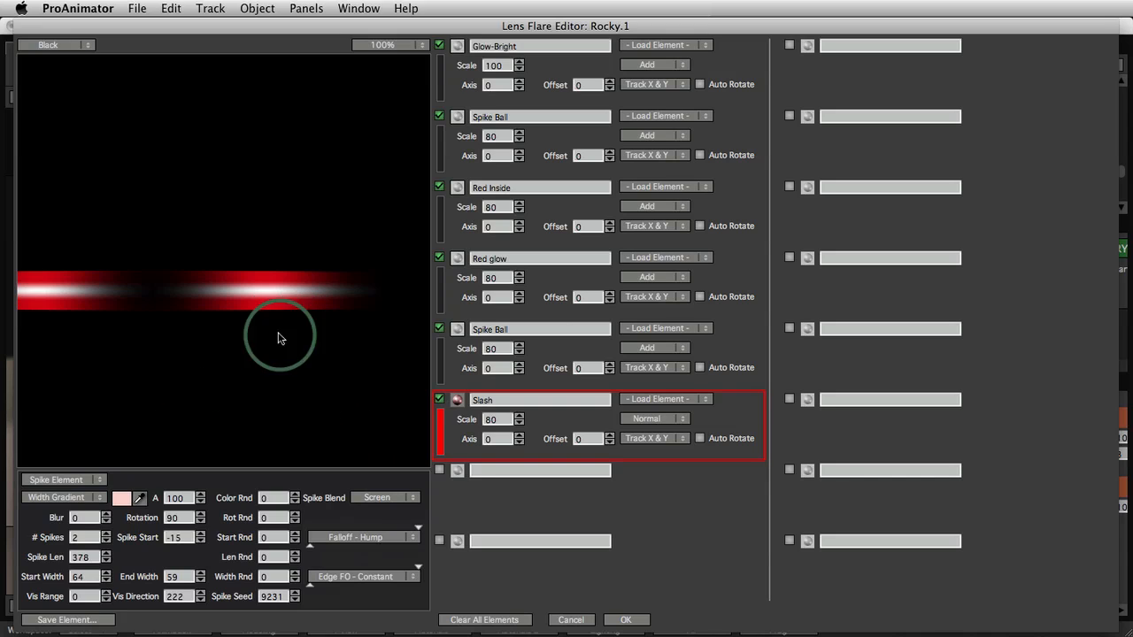
click(367, 537)
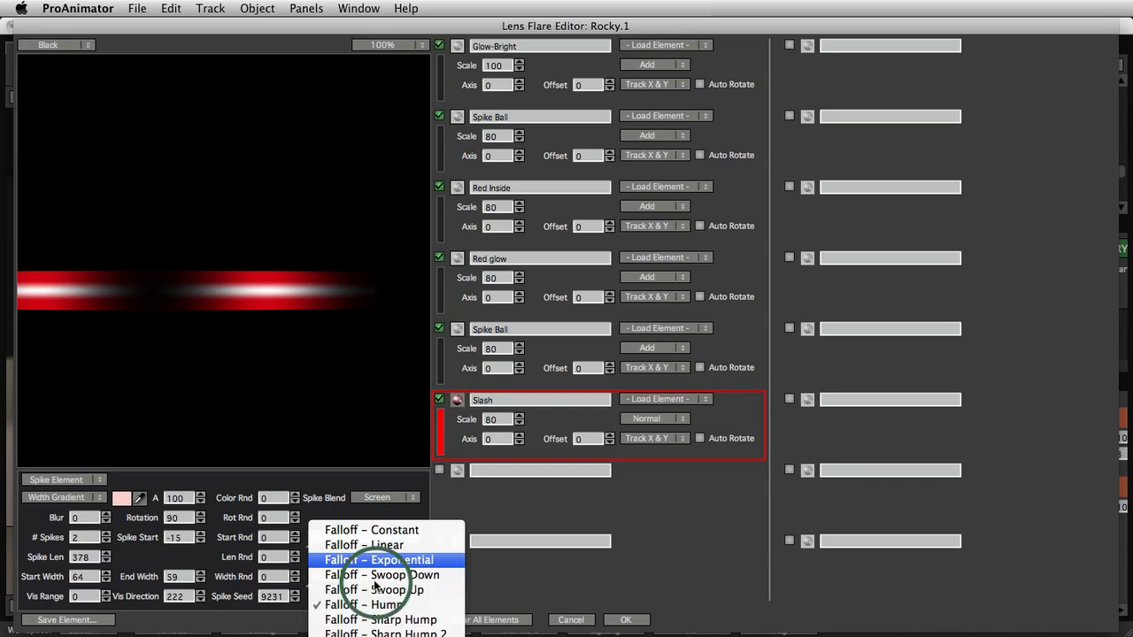
click(383, 620)
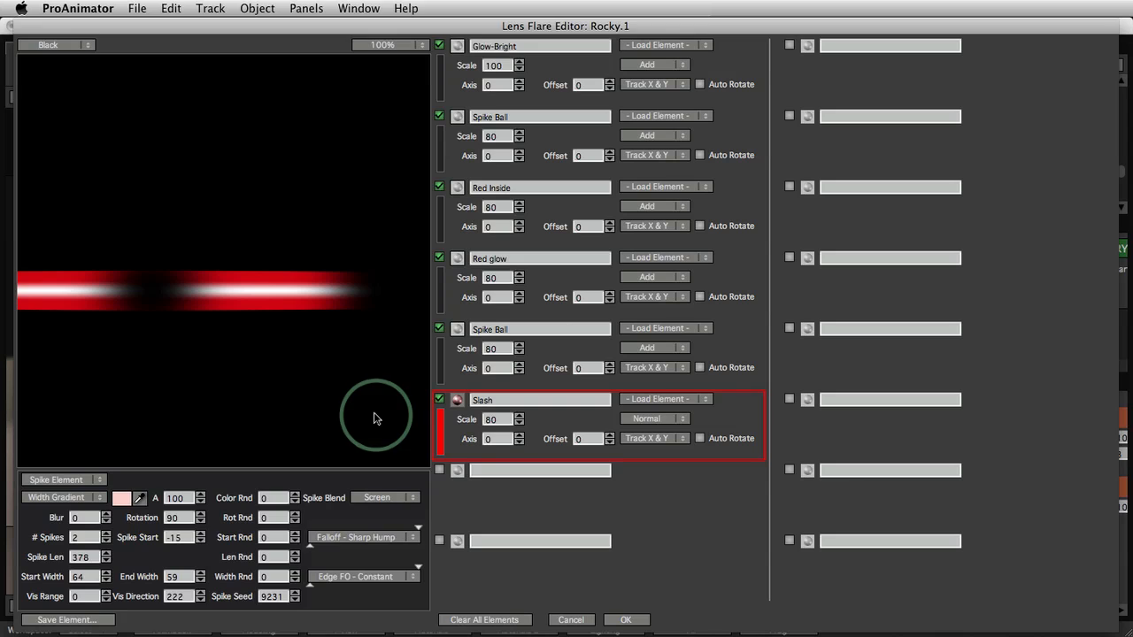
click(374, 537)
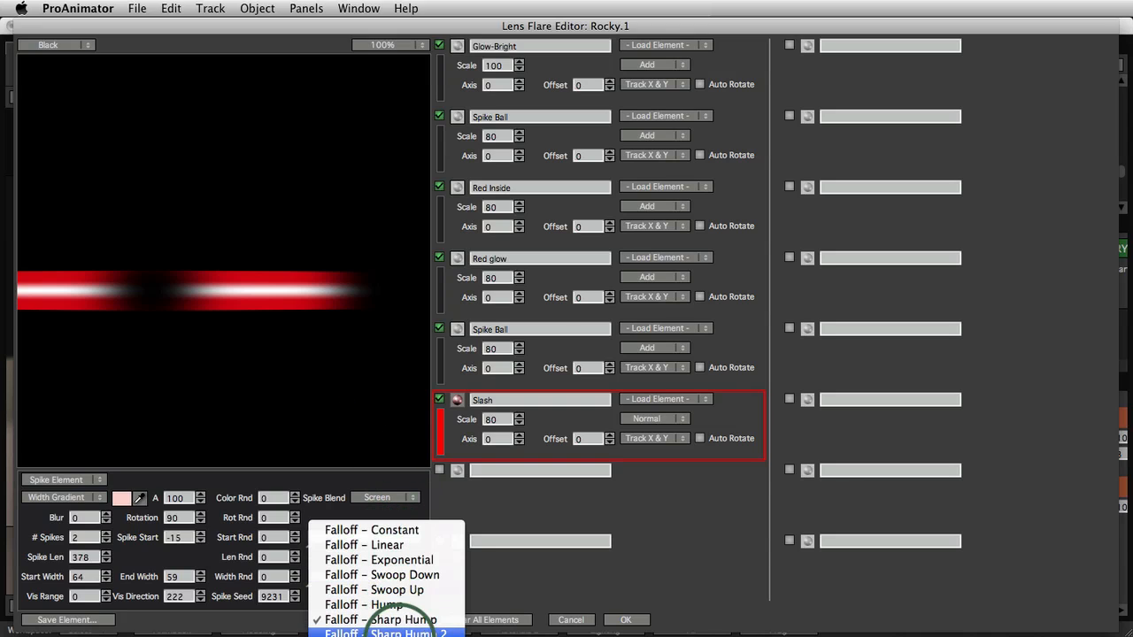
click(400, 633)
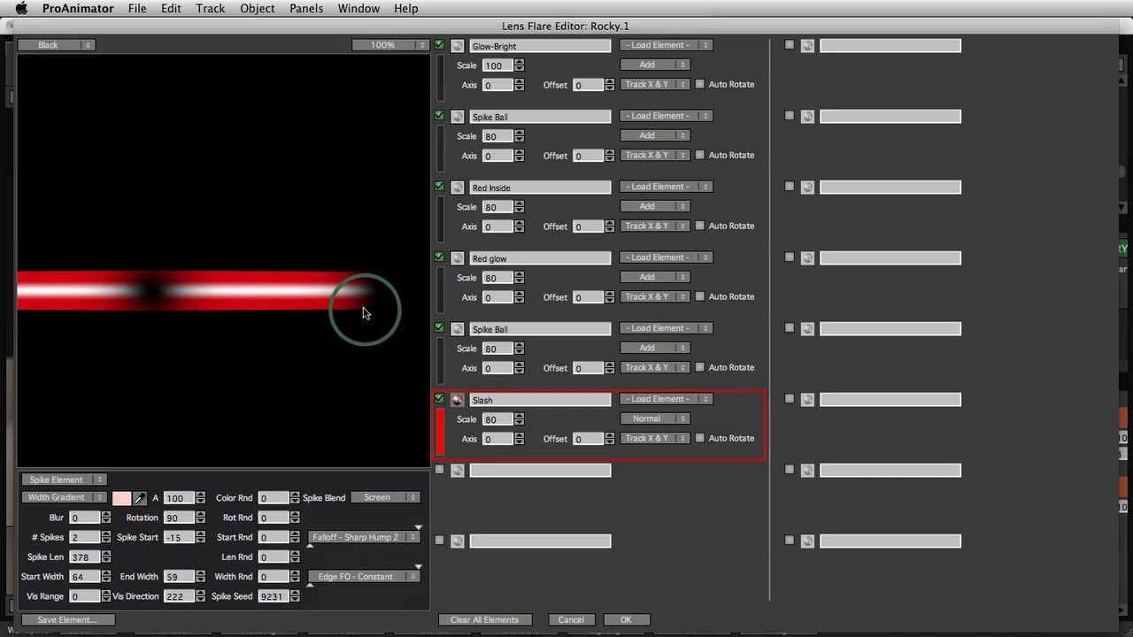
Try the Edge Highlight falloff on the spikes, and return the falloff to Constant
click(381, 537)
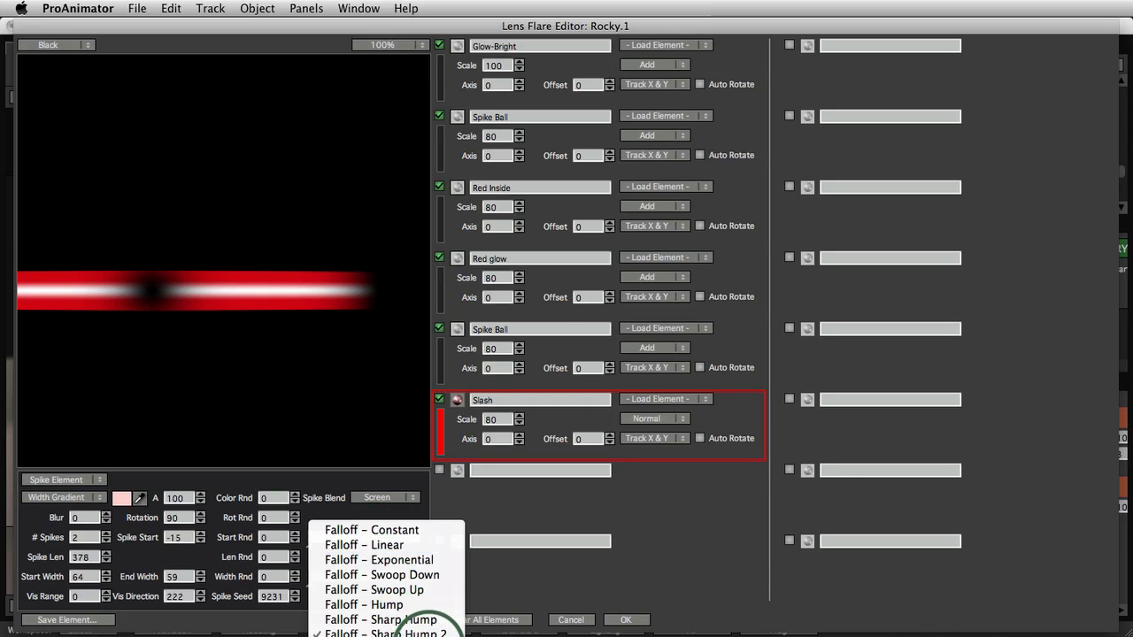
click(423, 626)
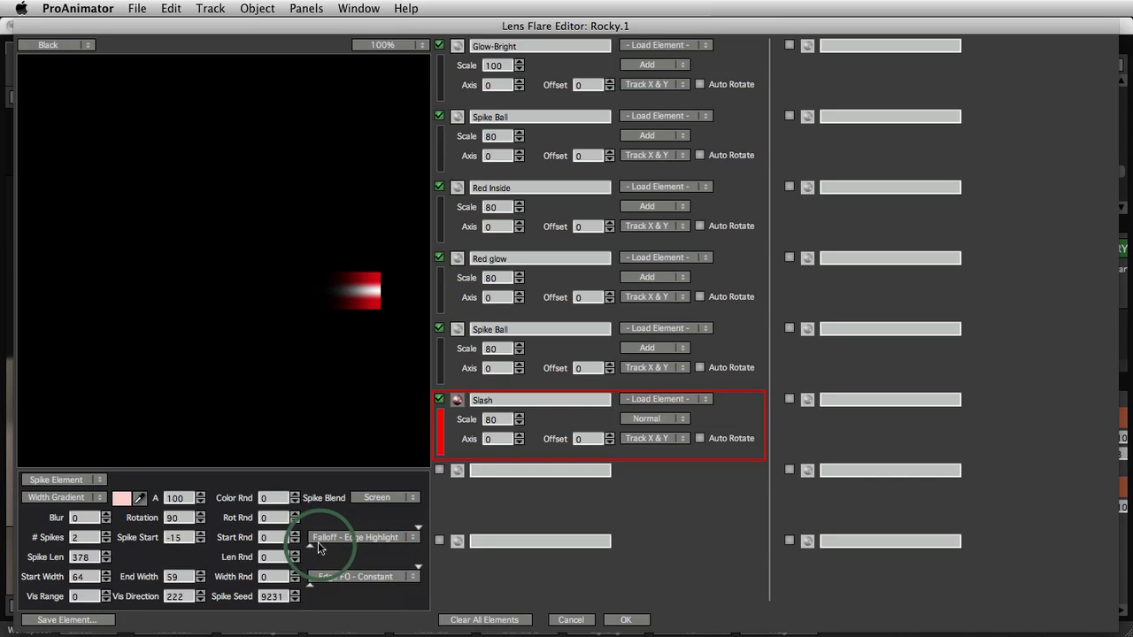
click(364, 538)
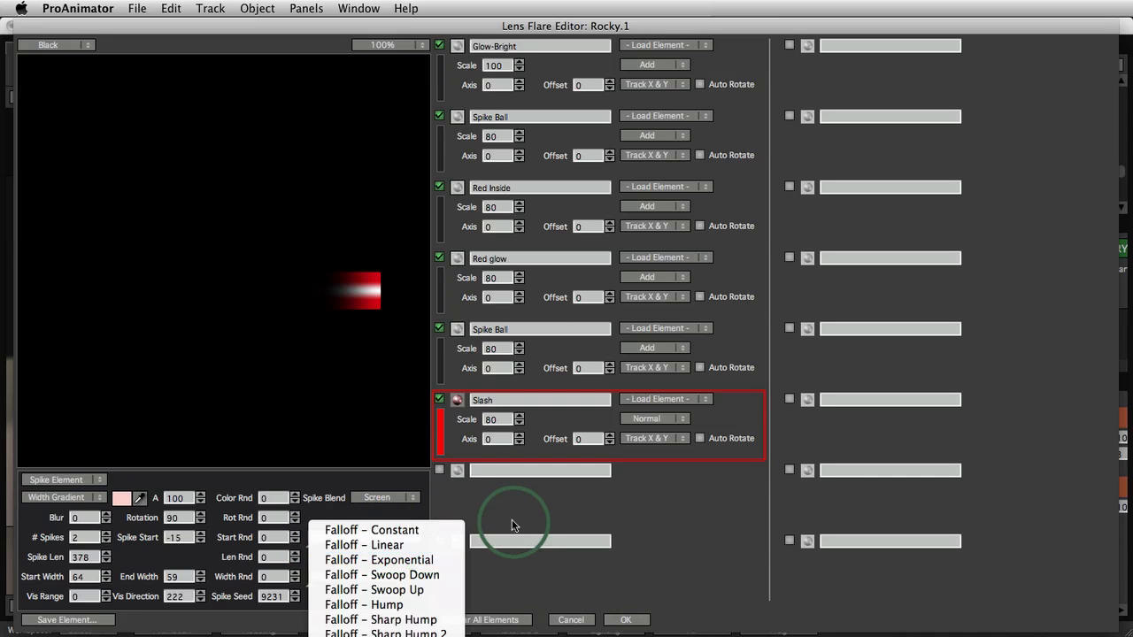
click(501, 510)
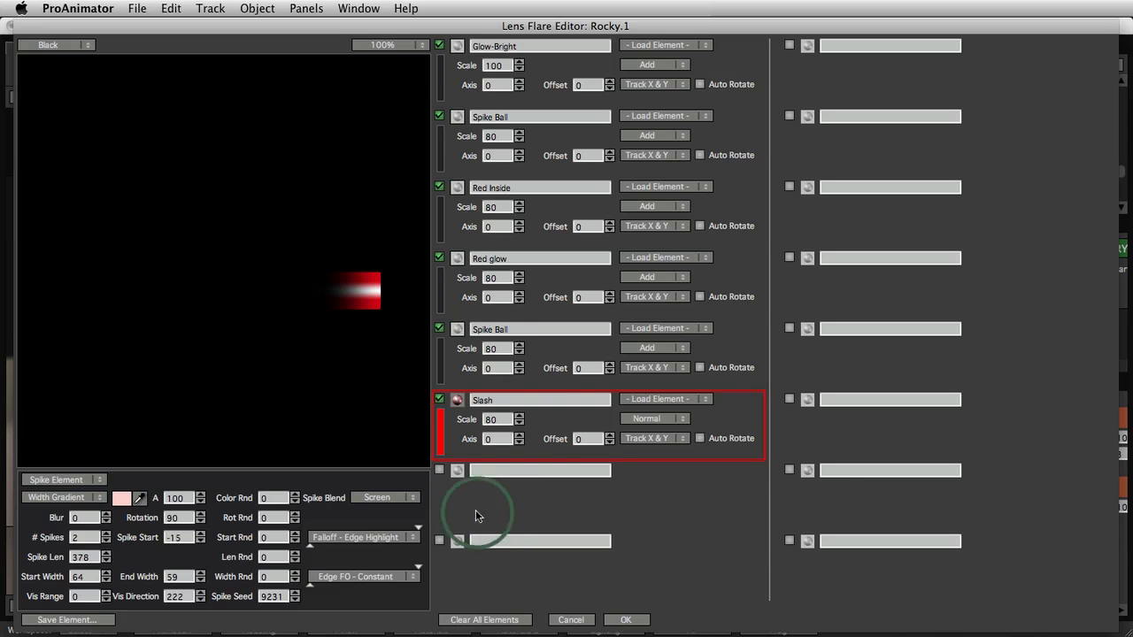
click(382, 540)
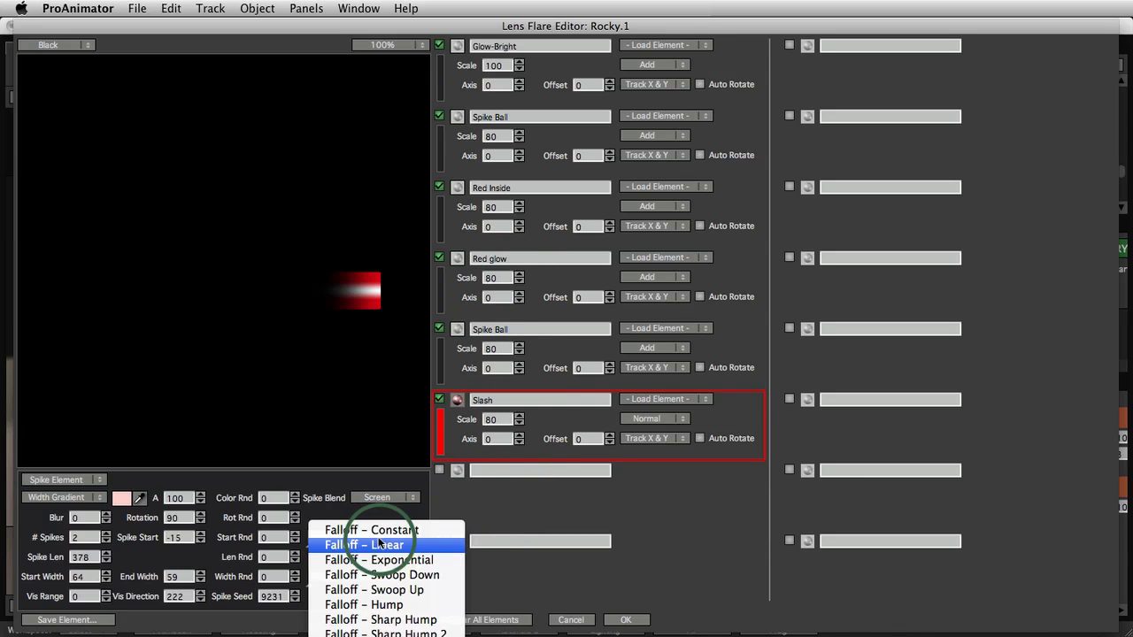
click(380, 528)
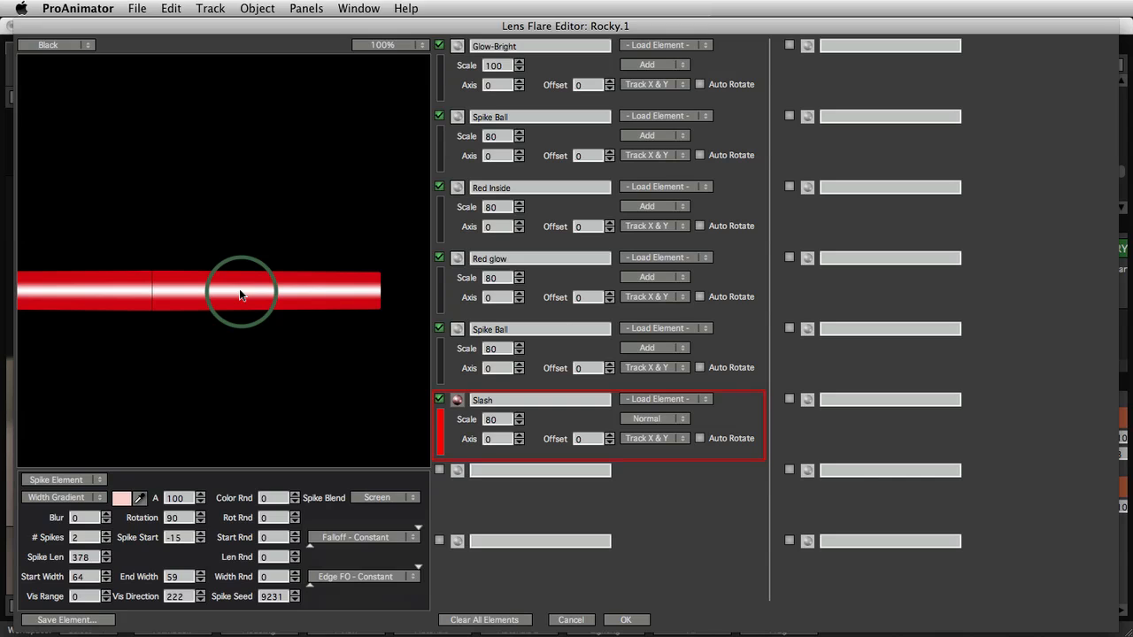
Try the Linear and Exponential edge falloffs on the Slash spikes
click(376, 580)
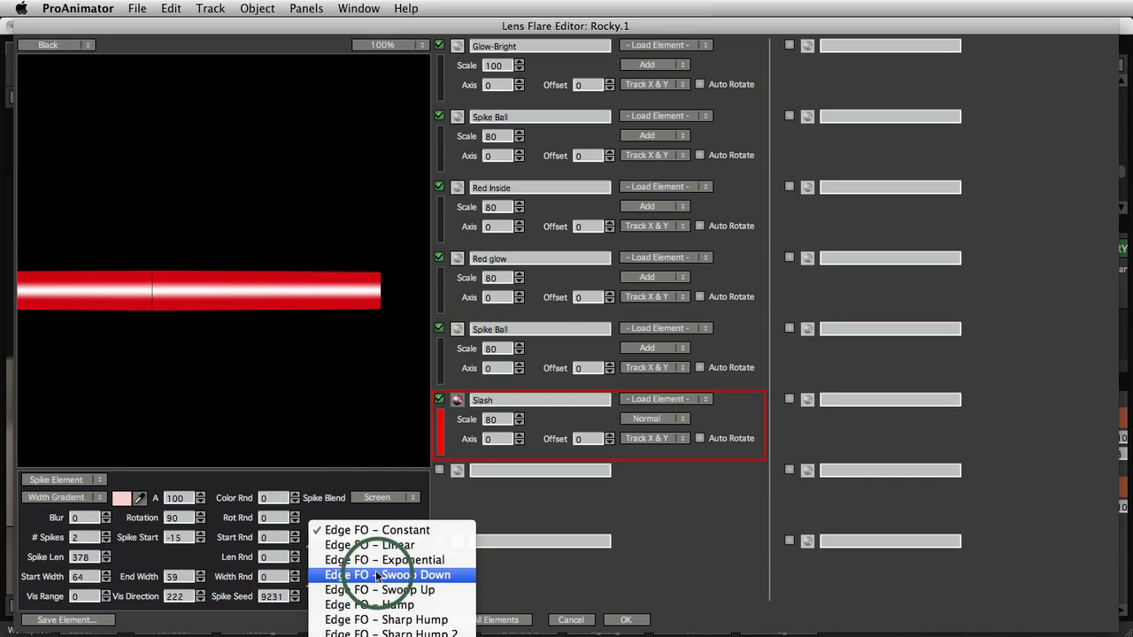
click(375, 470)
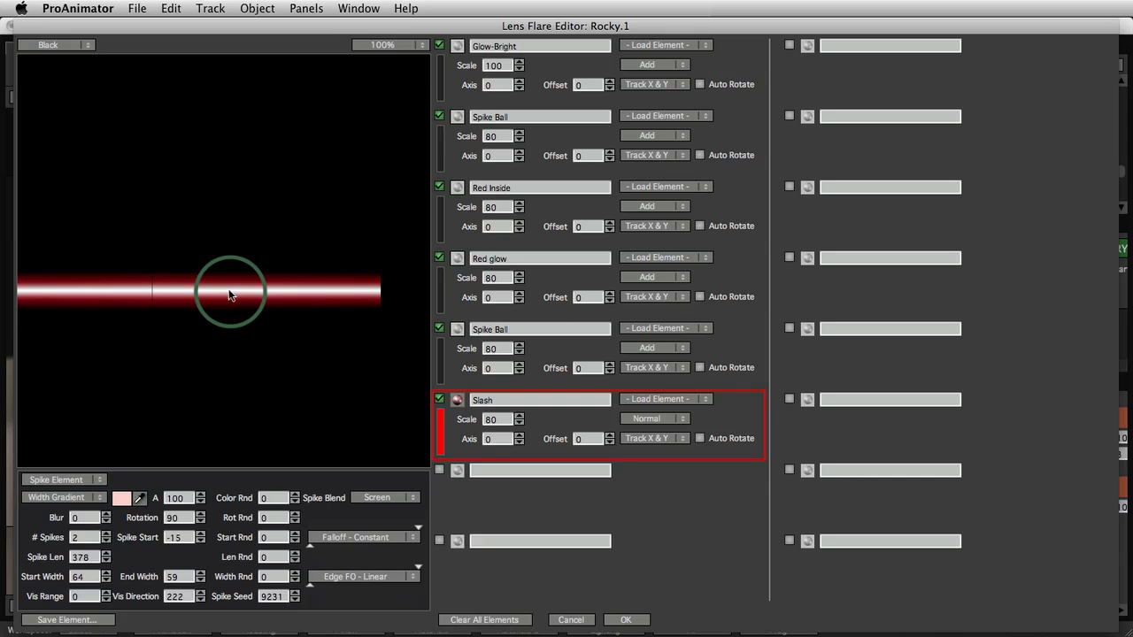
click(374, 577)
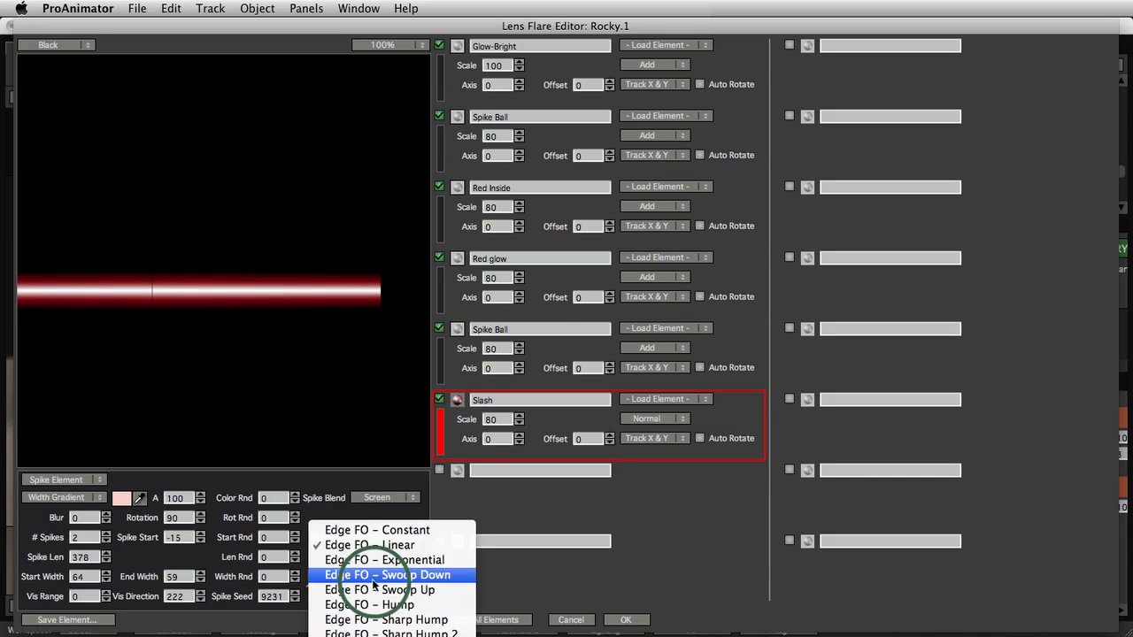
click(402, 550)
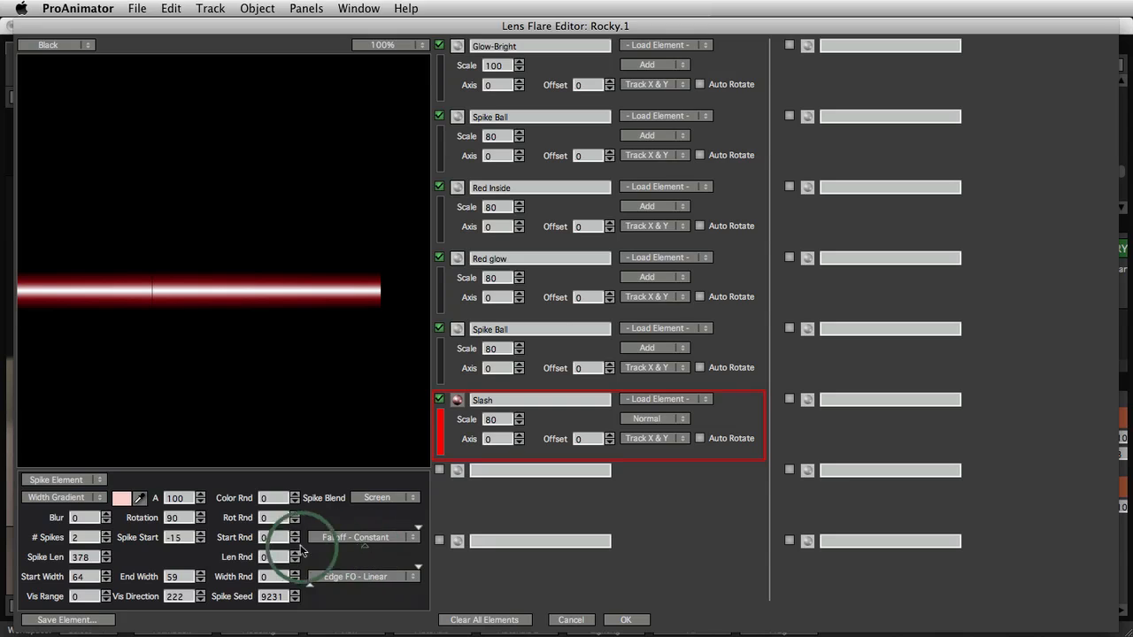
click(366, 577)
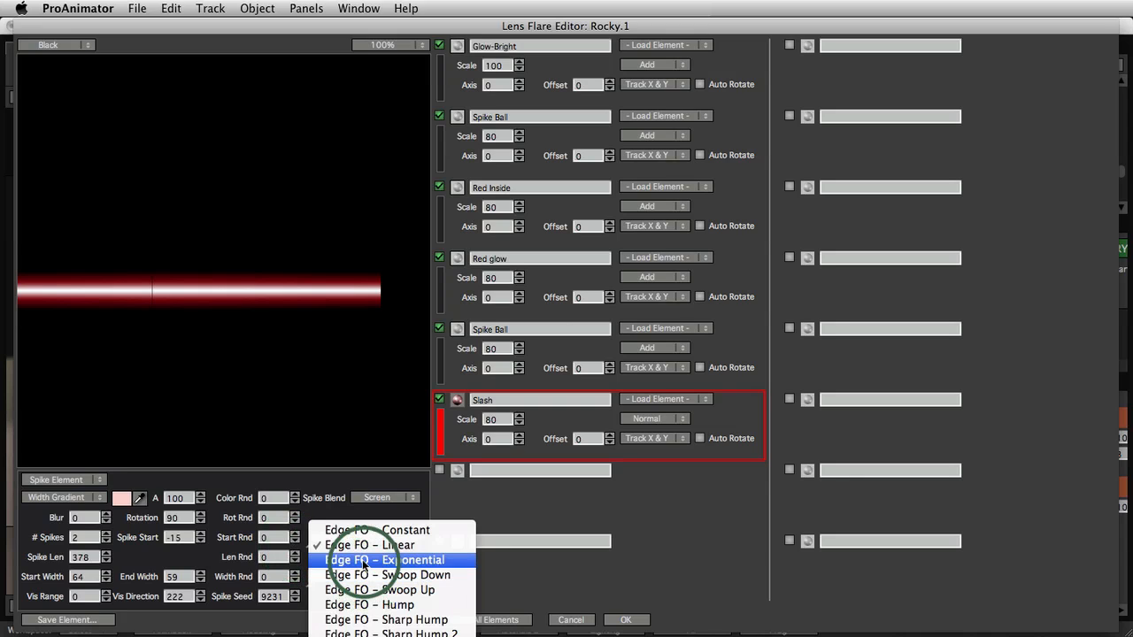
click(366, 560)
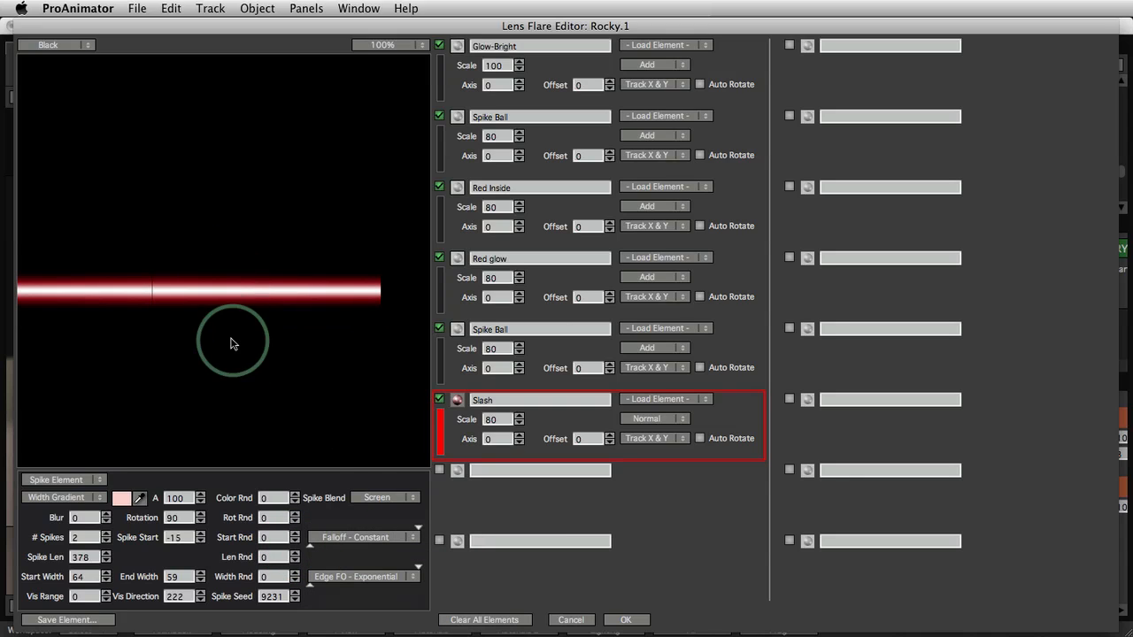
Compare the Swoop Down and Swoop Up edge falloffs on the Slash spikes
click(368, 576)
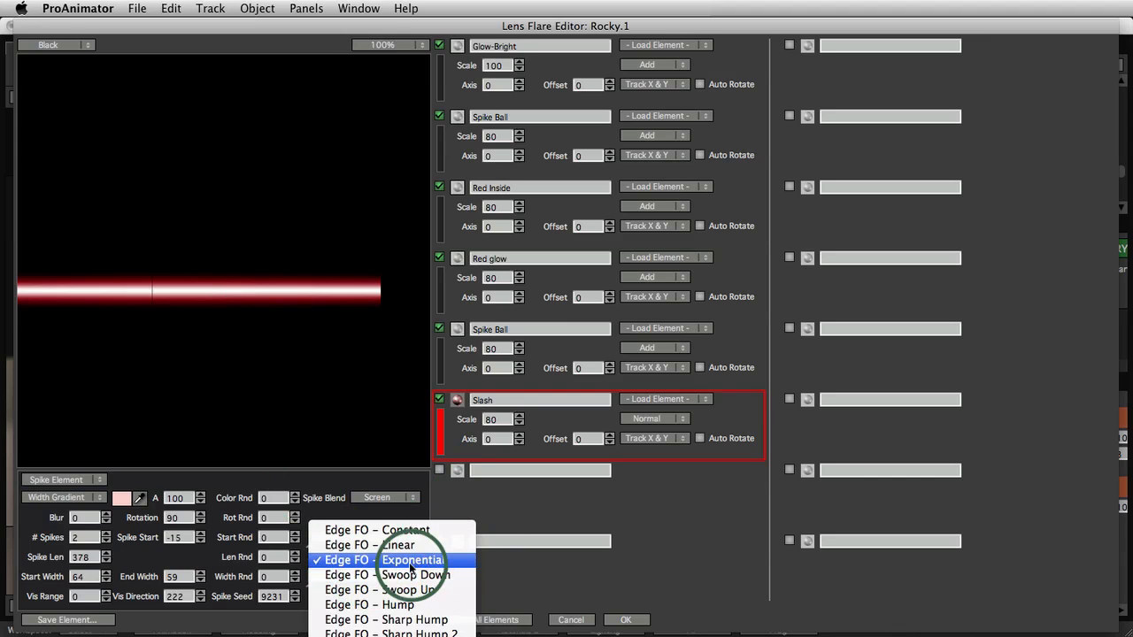
click(404, 577)
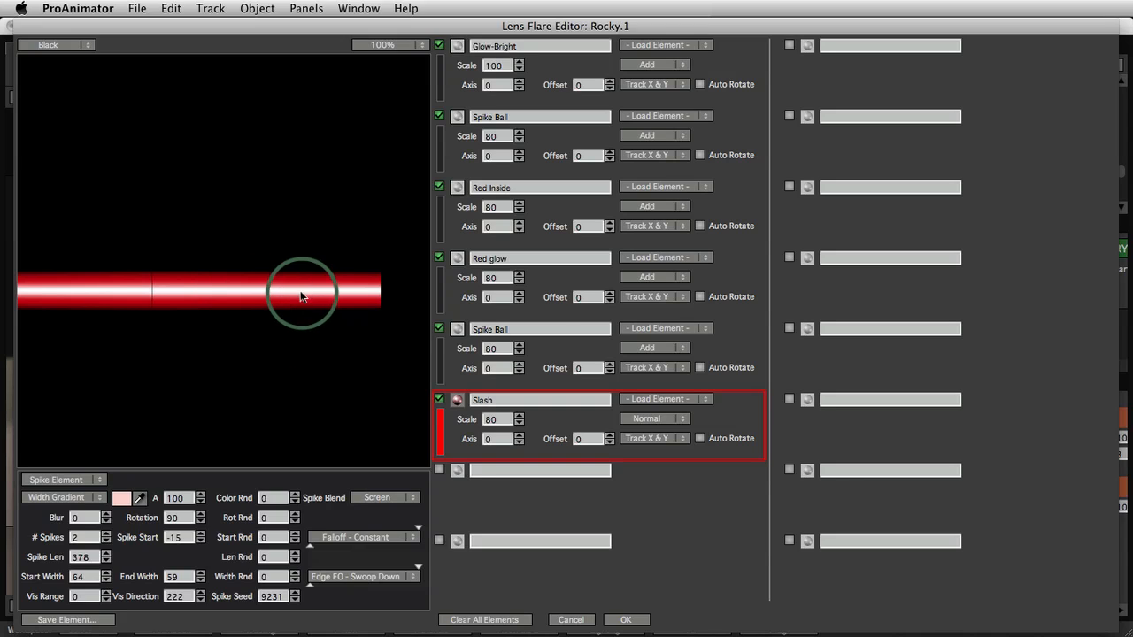
click(372, 578)
click(342, 607)
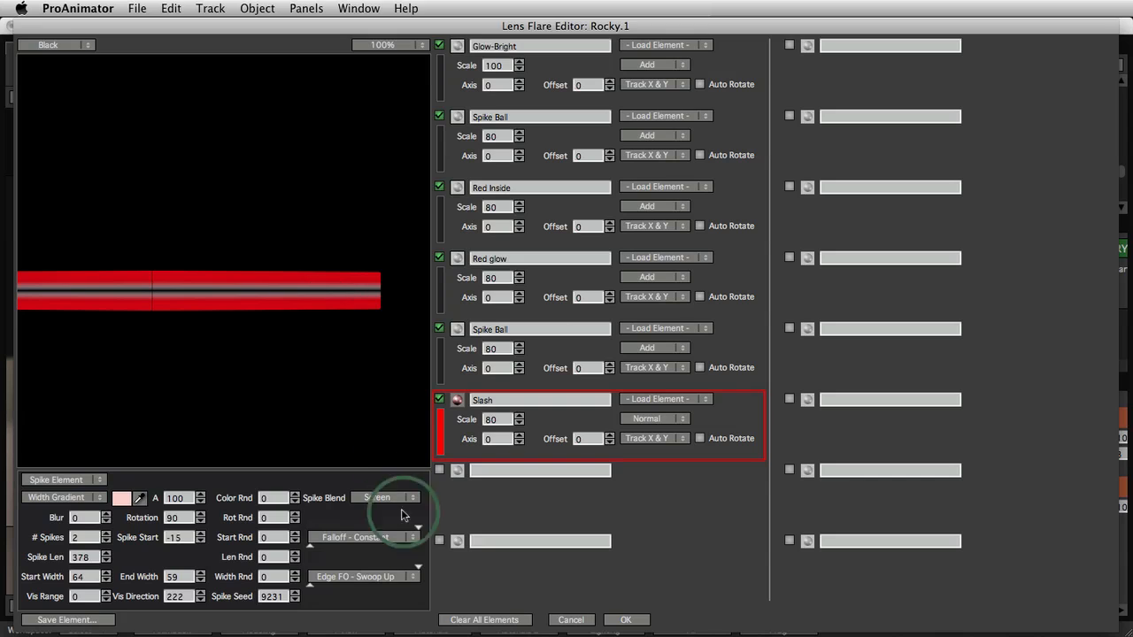
Try the Hump edge falloff on the Slash spikes and compare its variations in the preview
click(376, 576)
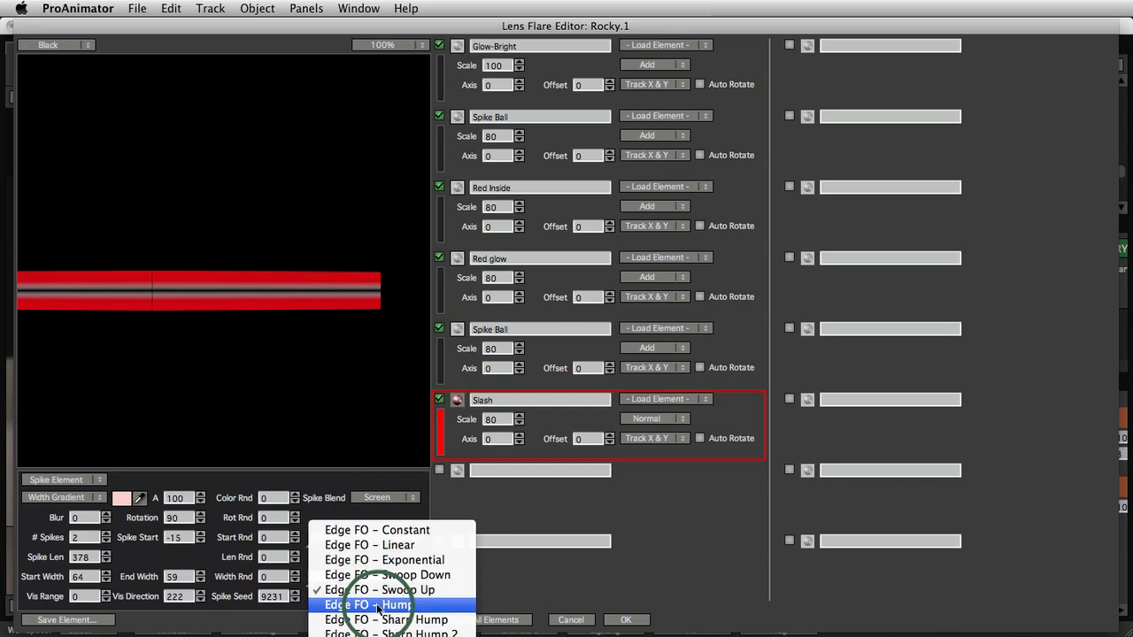
click(378, 605)
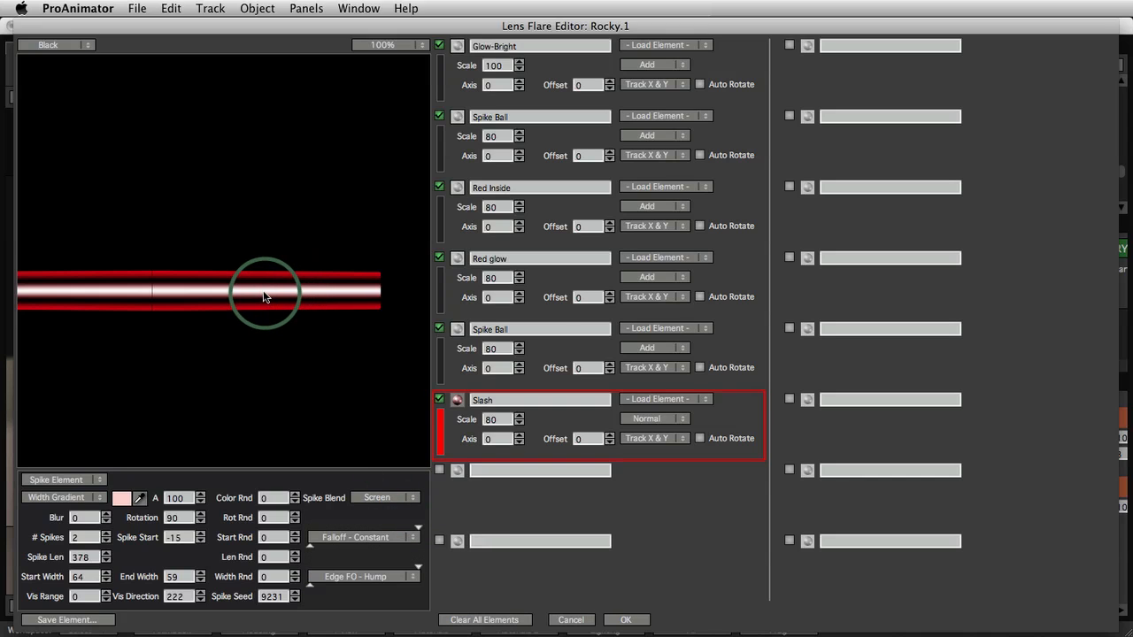
click(373, 577)
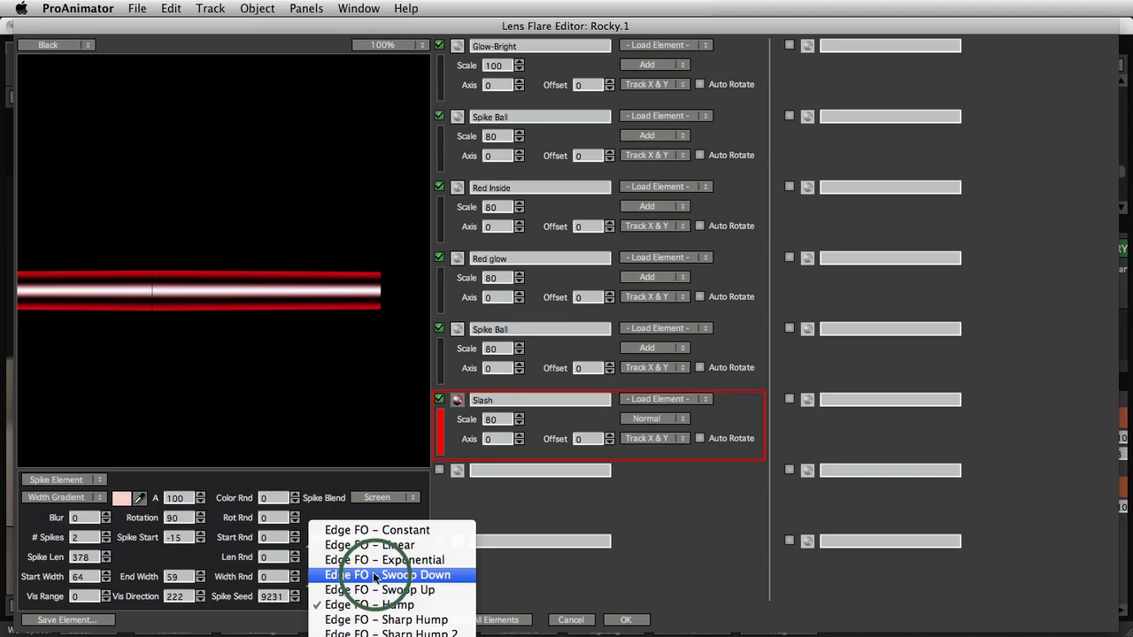
click(552, 541)
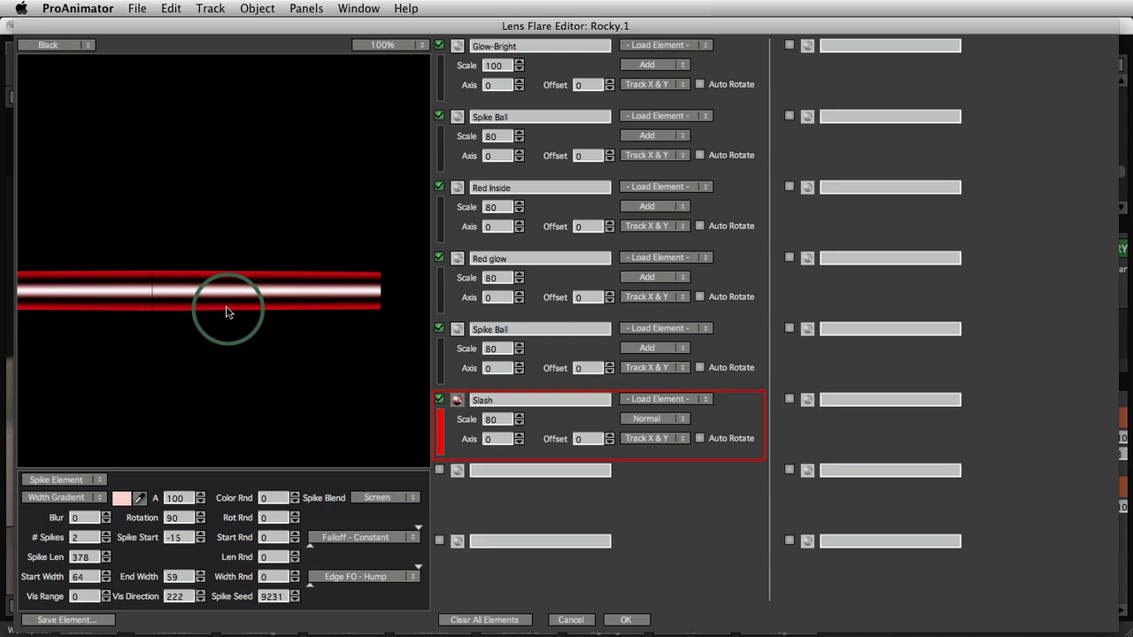
click(372, 577)
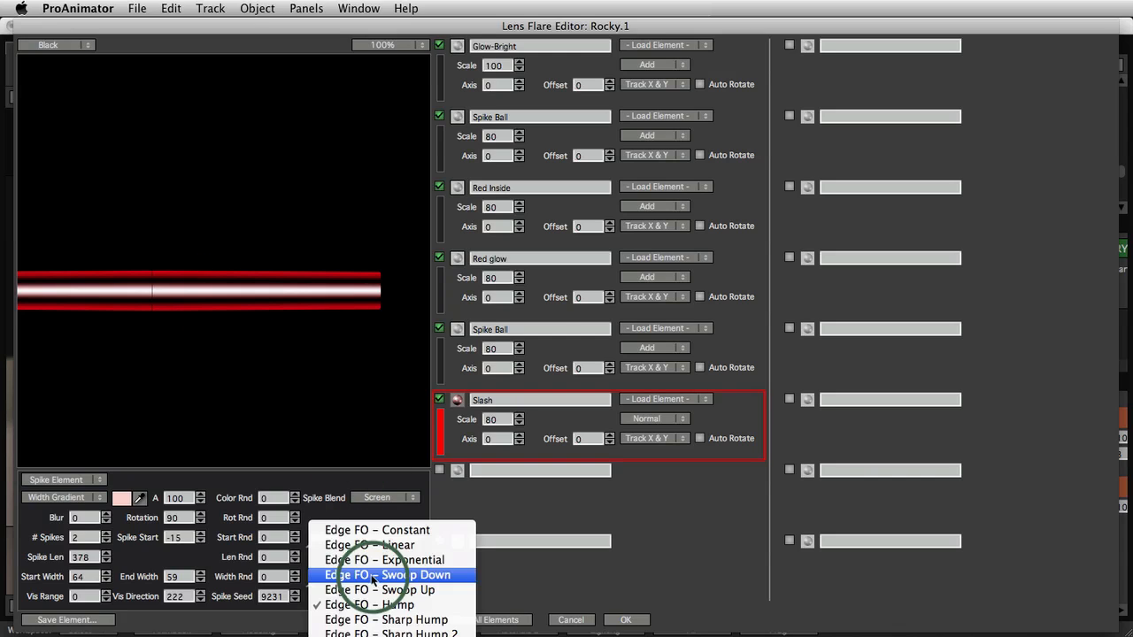
click(369, 604)
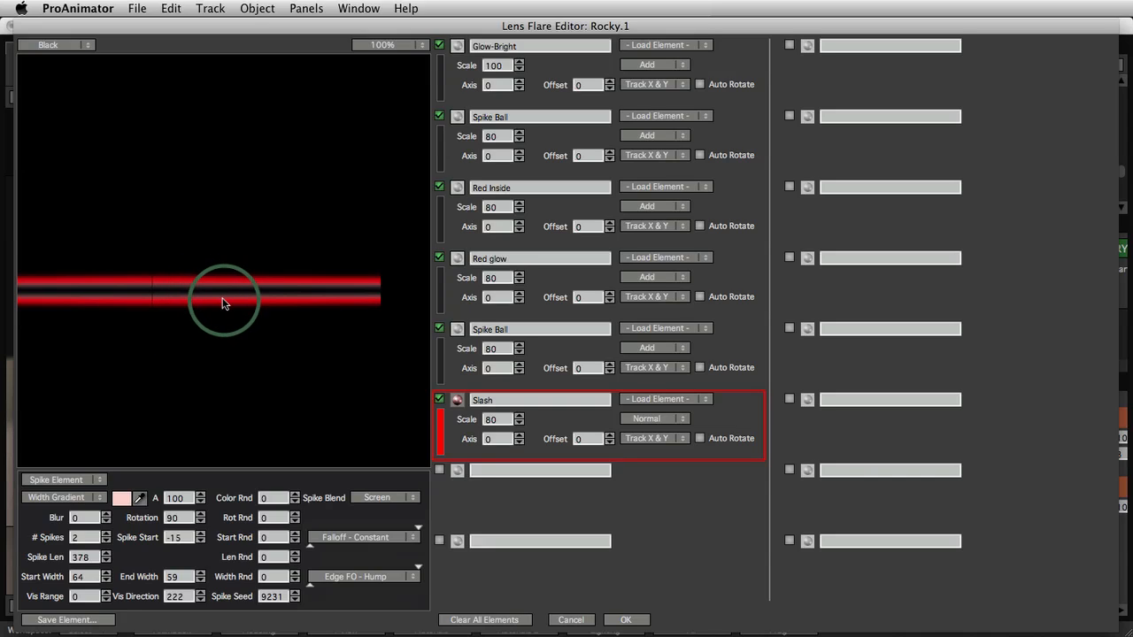
click(365, 584)
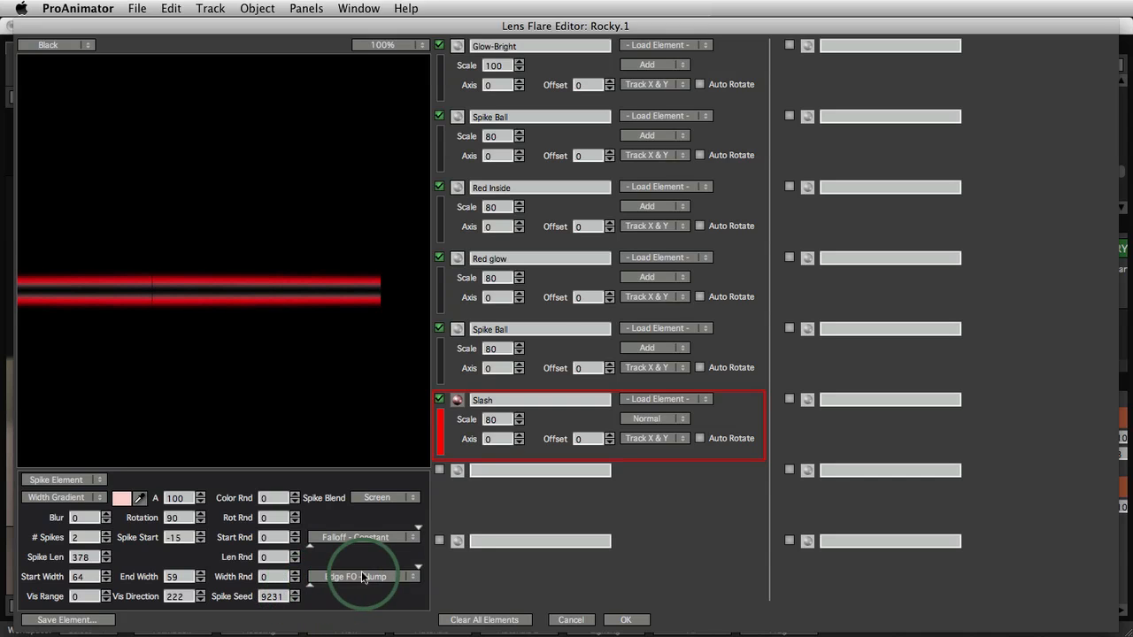
Try the Sharp Hump and Sharp Hump 2 edge falloffs on the Slash spikes
click(359, 577)
click(380, 622)
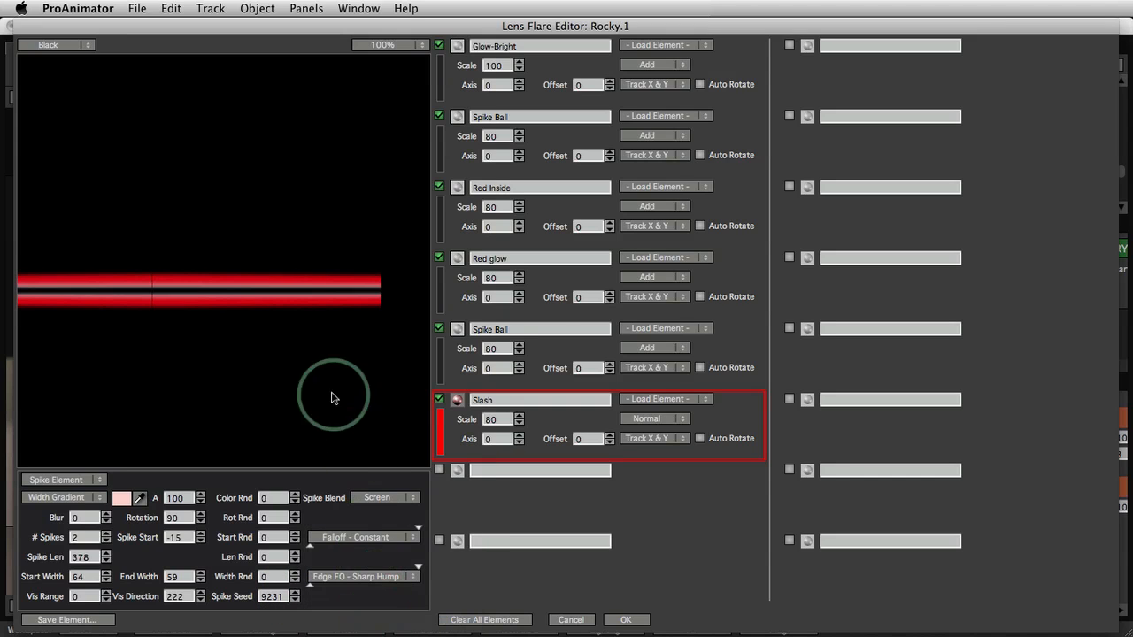
click(373, 578)
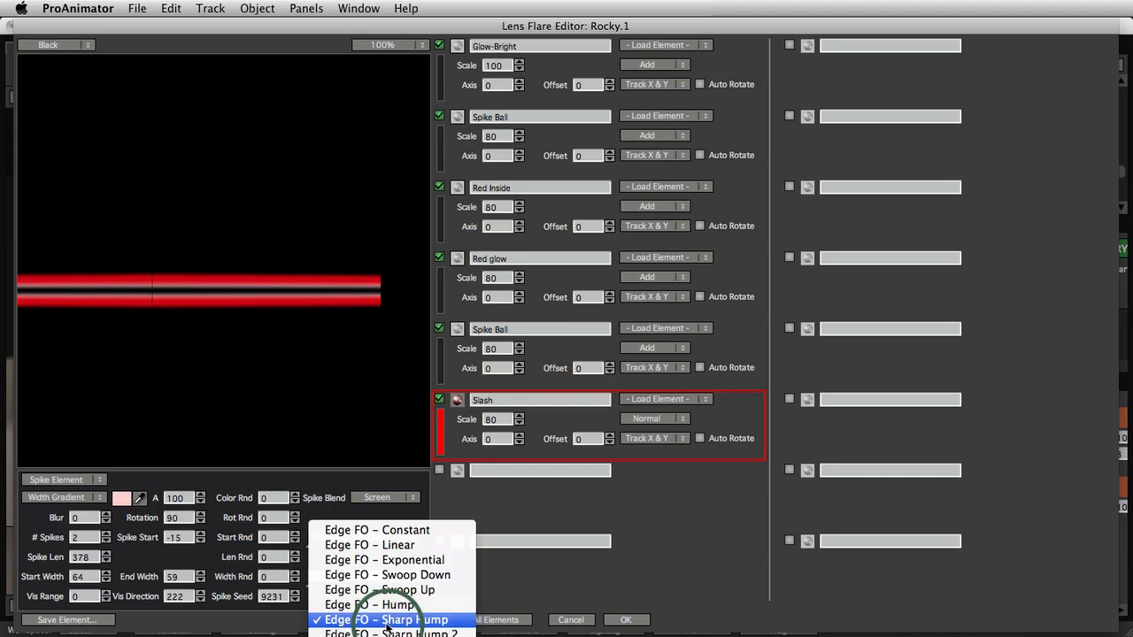
click(383, 625)
Try the Edge Highlight edge falloff on the spikes, and return the edge falloff to Constant
click(382, 579)
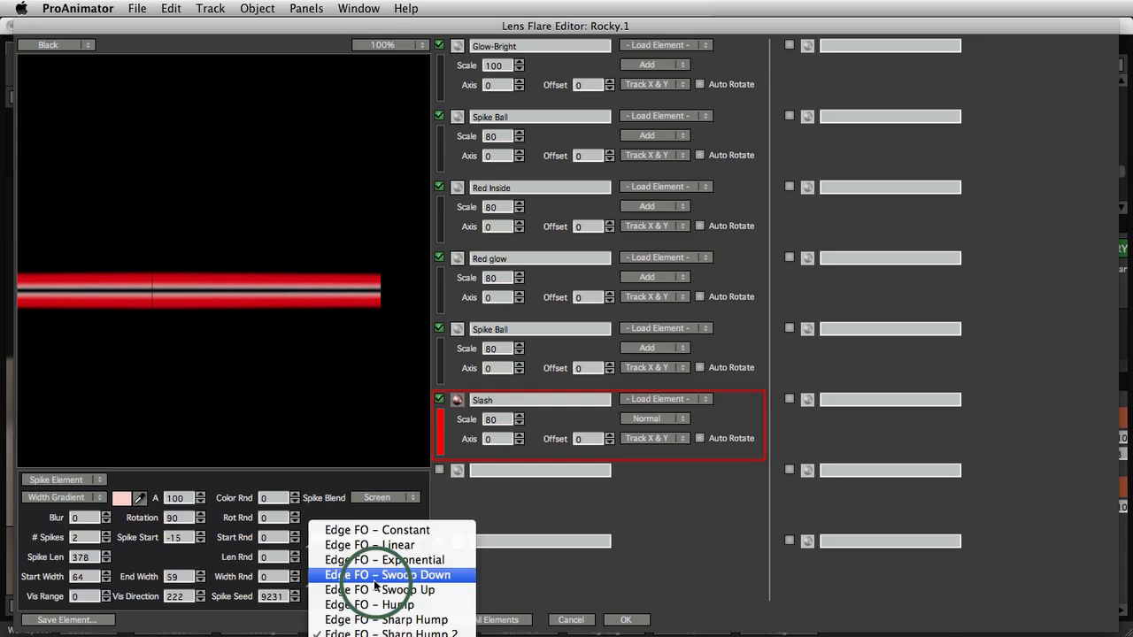
click(376, 634)
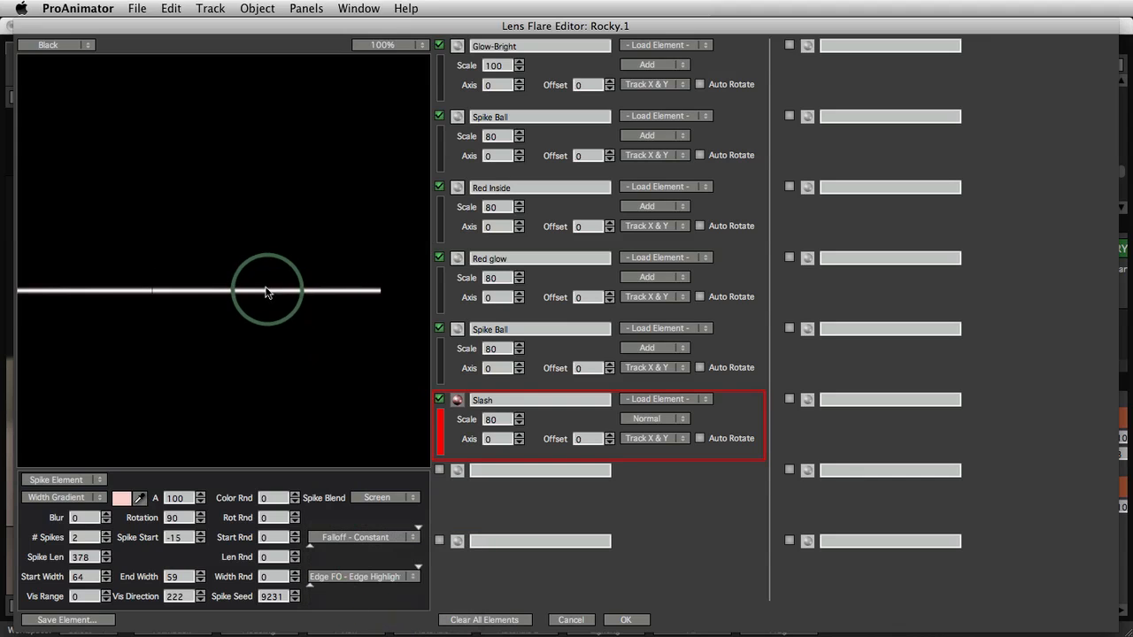
click(349, 577)
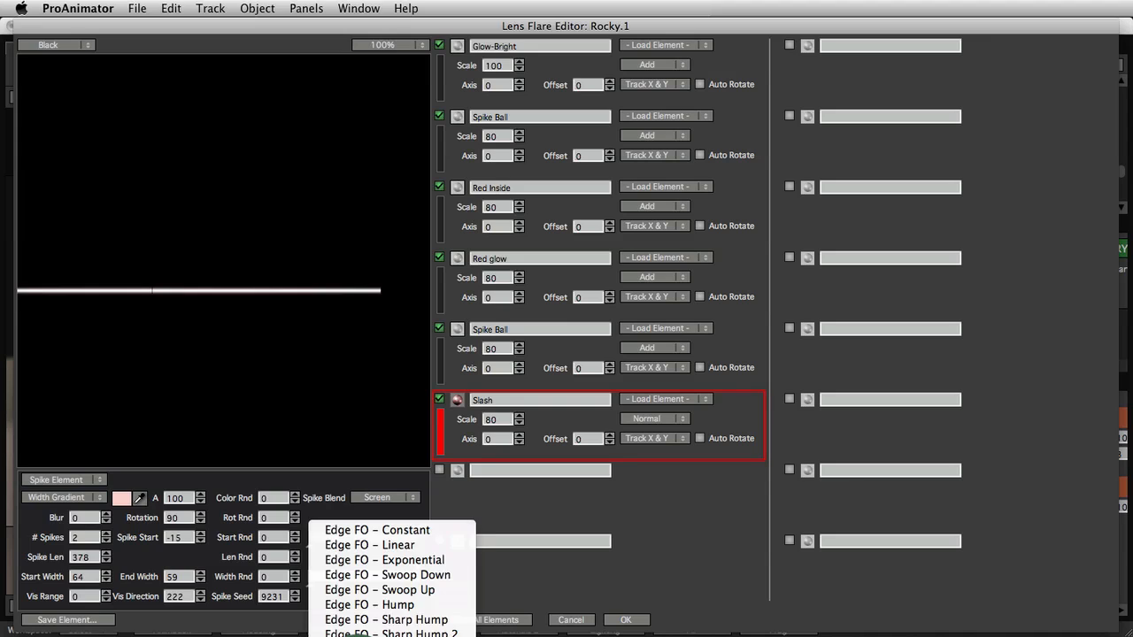
click(215, 294)
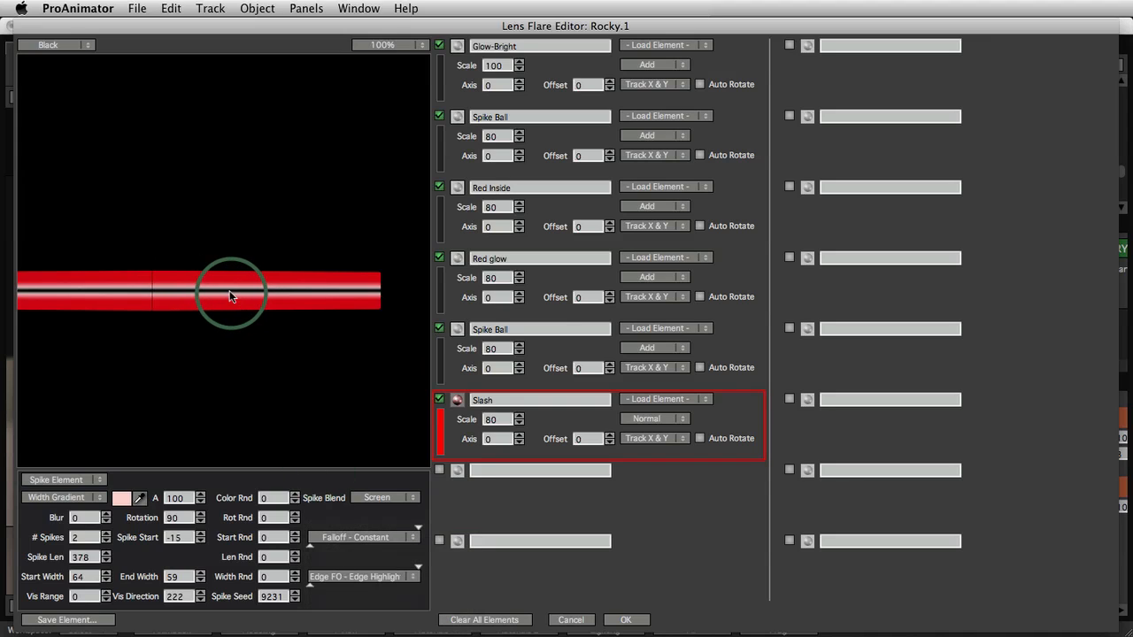
click(367, 576)
click(372, 634)
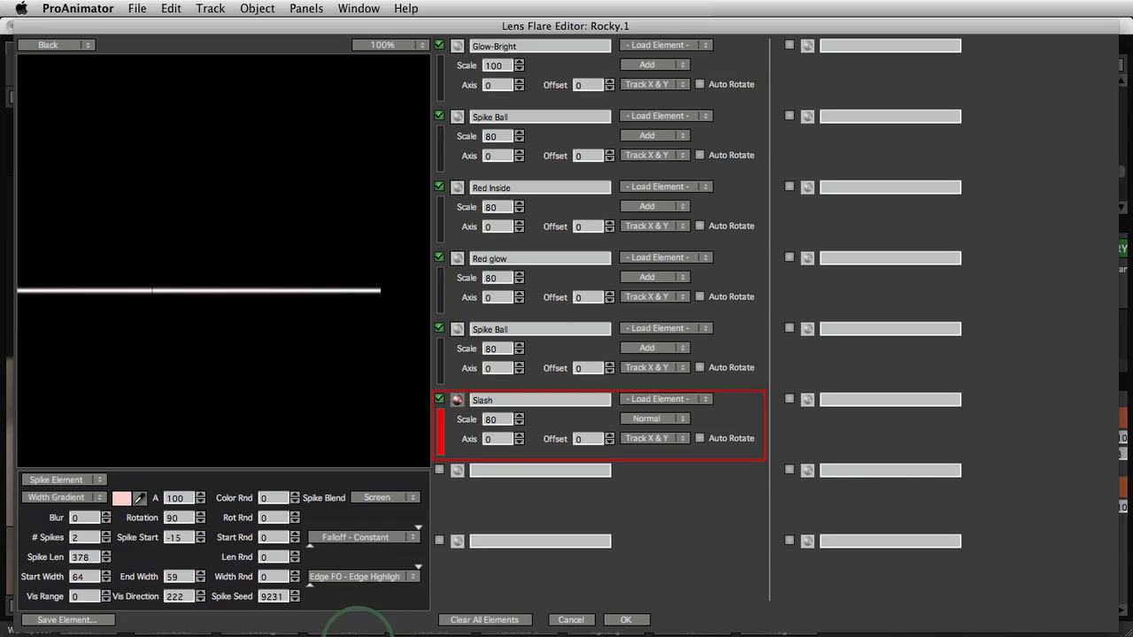
click(357, 577)
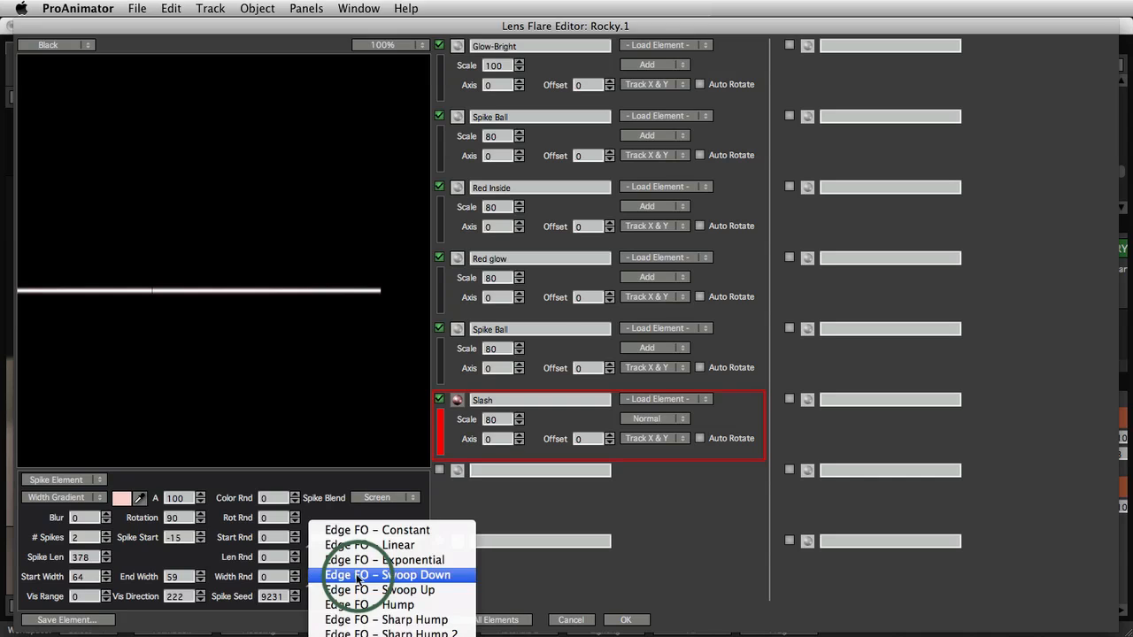
click(343, 530)
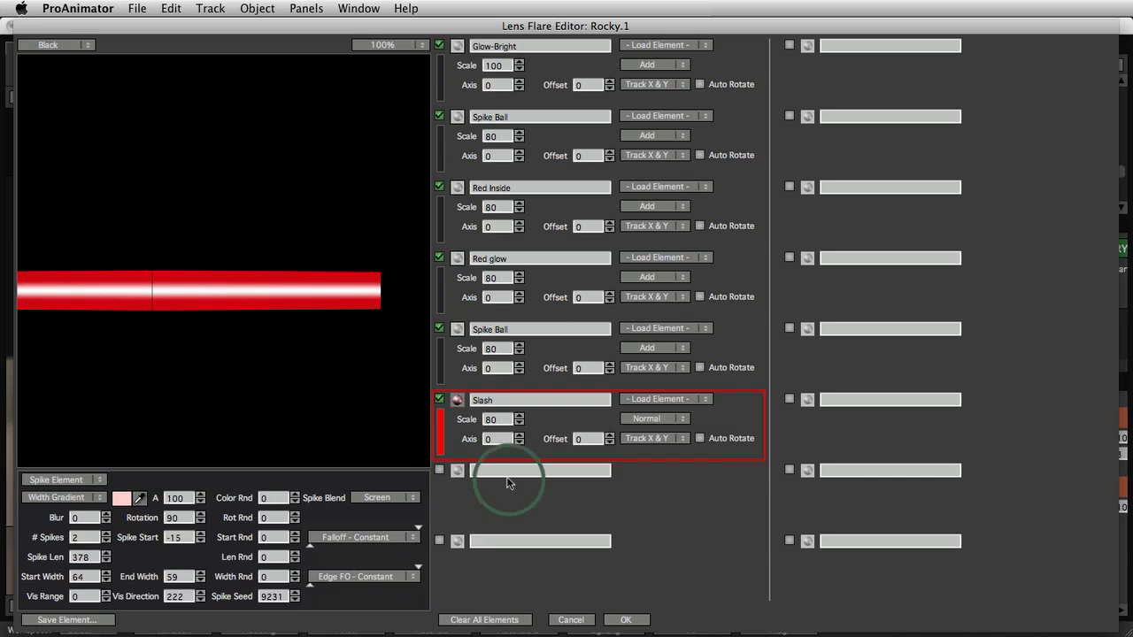
Load the Flare-Colored preset in place of the Slash element, and replace it with Digital Streak-Thin
click(658, 399)
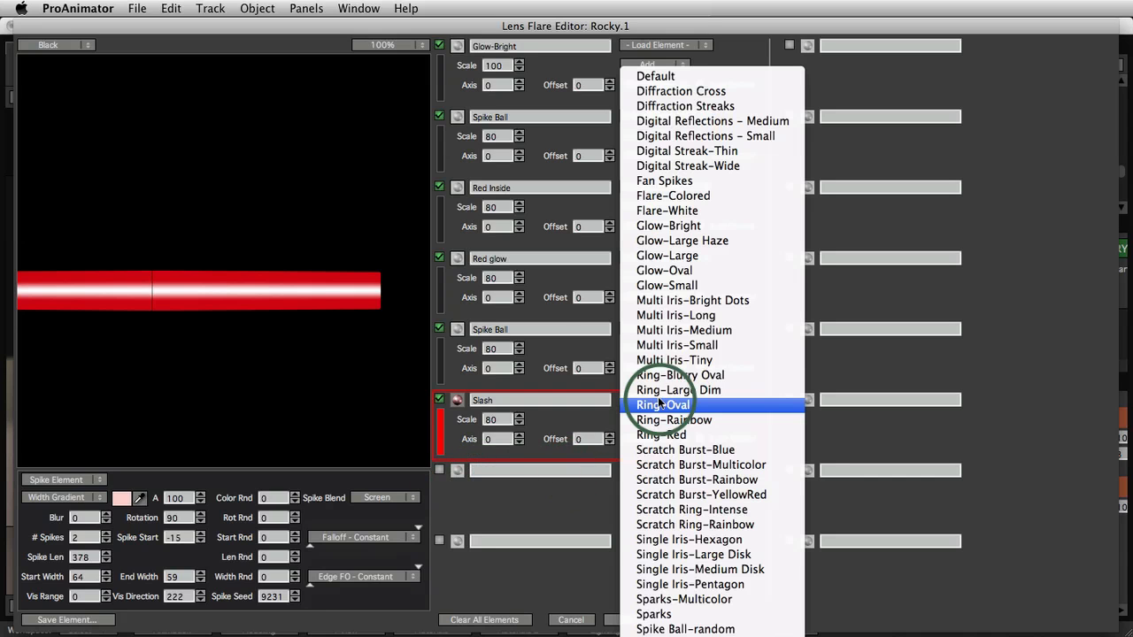
click(680, 195)
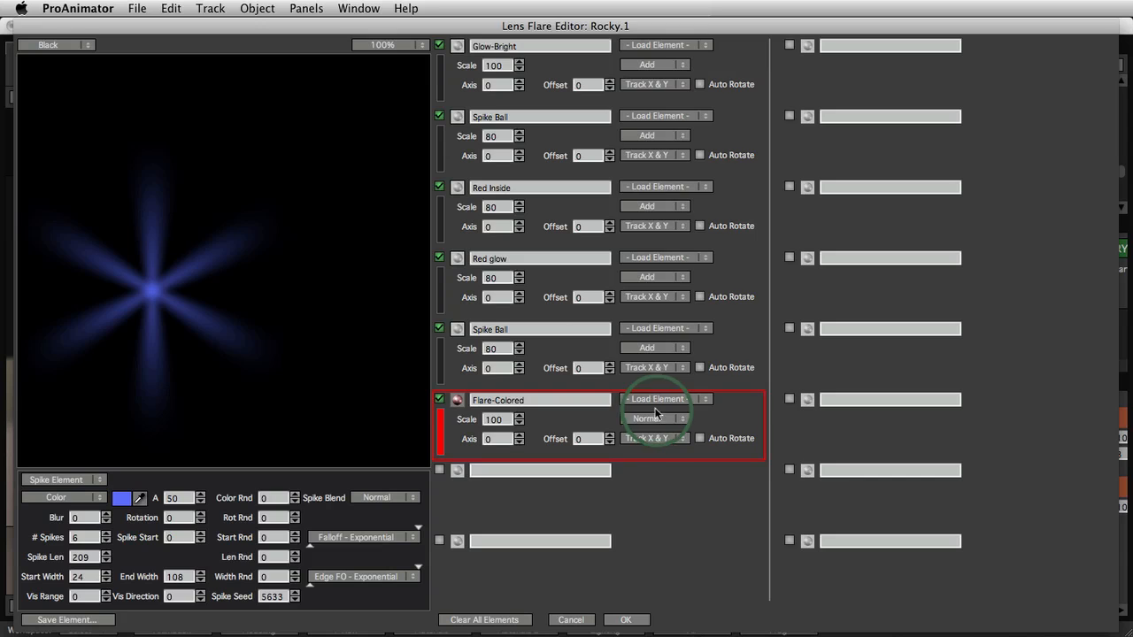
click(654, 399)
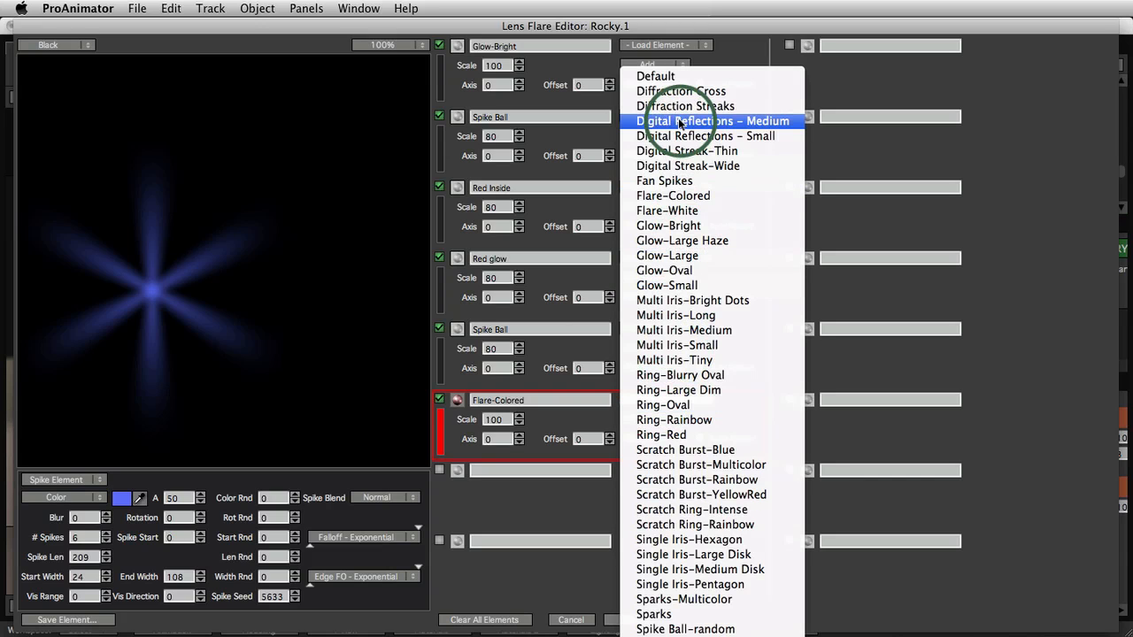
click(668, 151)
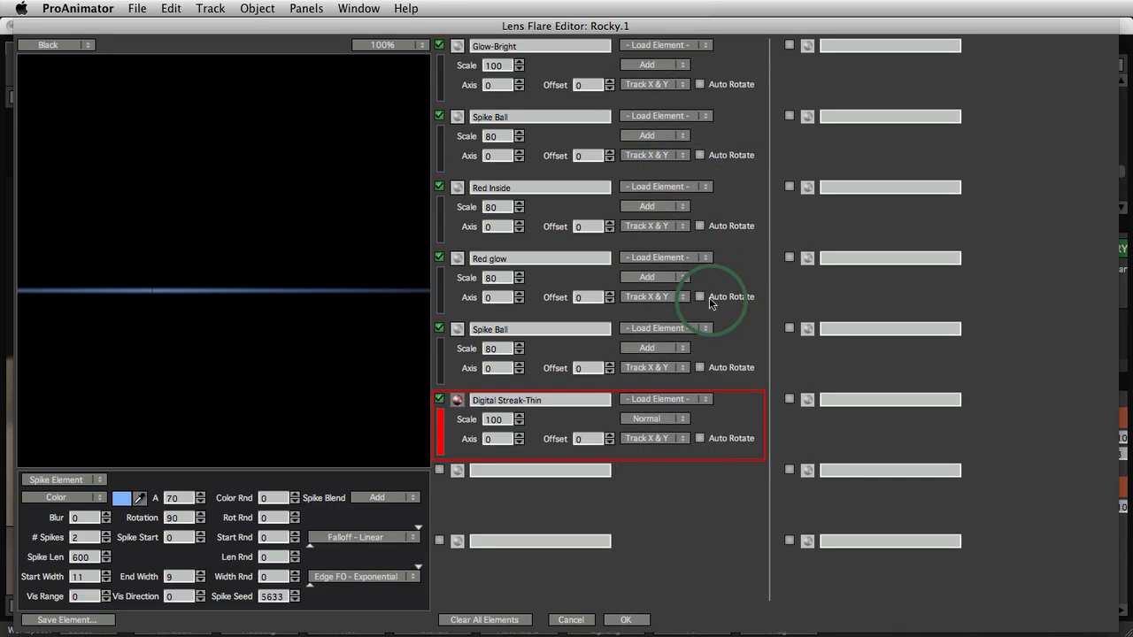
Set the Digital Streak-Thin spike length to 364, and reposition the flare near the middle of the preview
mouse_move(164, 215)
mouse_down()
mouse_move(71, 183)
mouse_move(87, 190)
mouse_up()
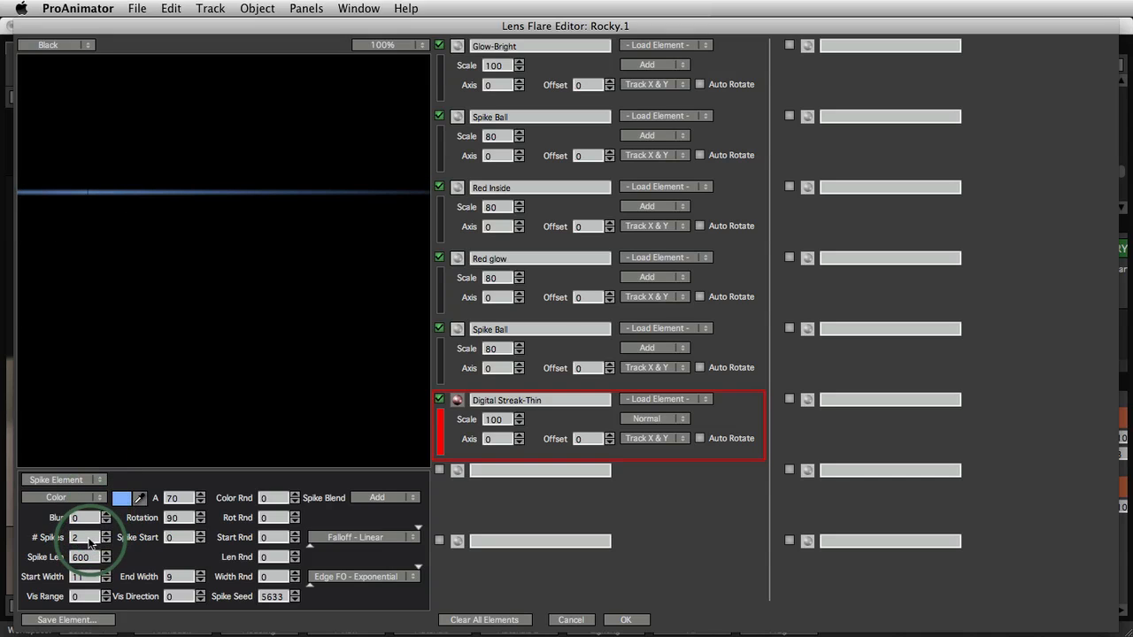
mouse_move(82, 560)
mouse_down()
mouse_move(2, 557)
mouse_move(84, 561)
mouse_up()
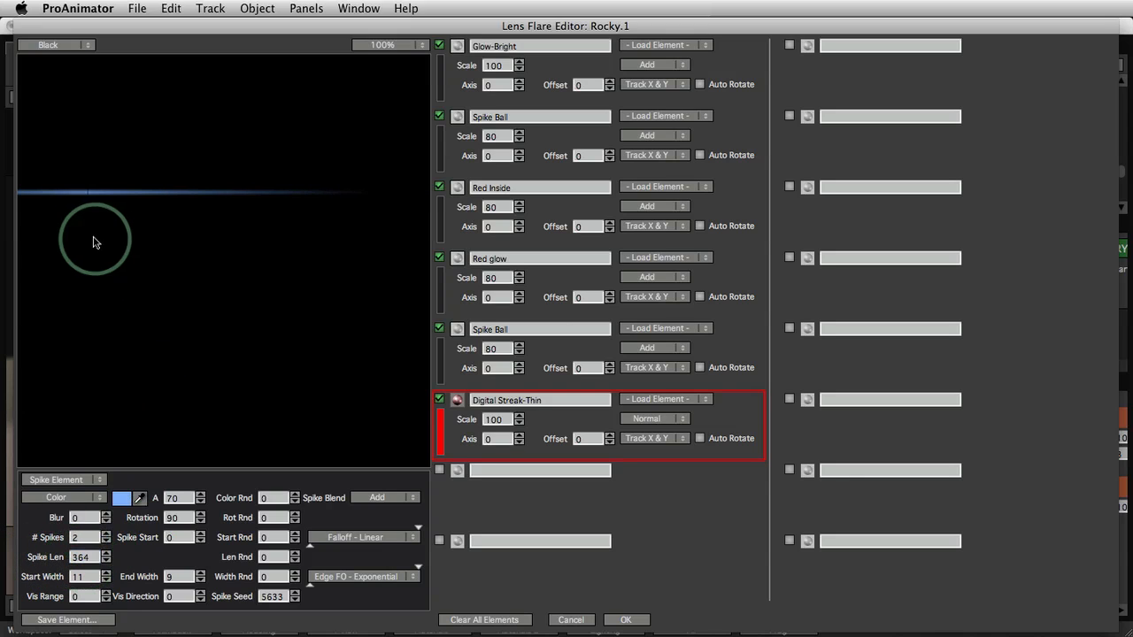
mouse_move(94, 240)
mouse_down()
mouse_move(218, 217)
mouse_move(218, 257)
mouse_up()
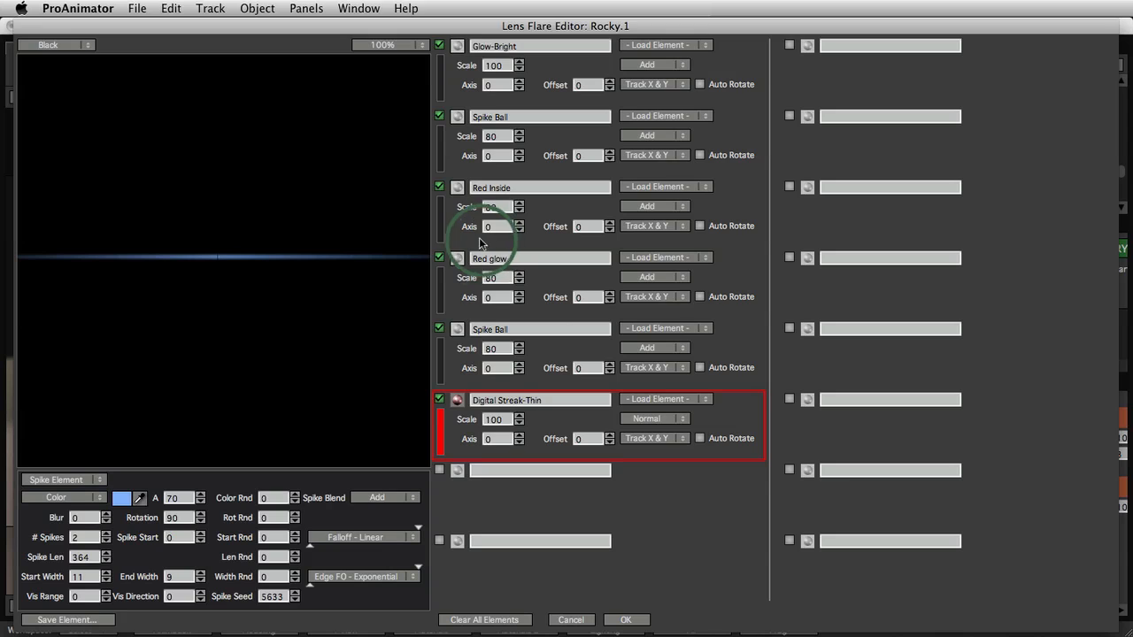
Show the streak together with the other elements, and disable Glow-Bright, Red glow and the Spike Ball below Red glow
click(456, 400)
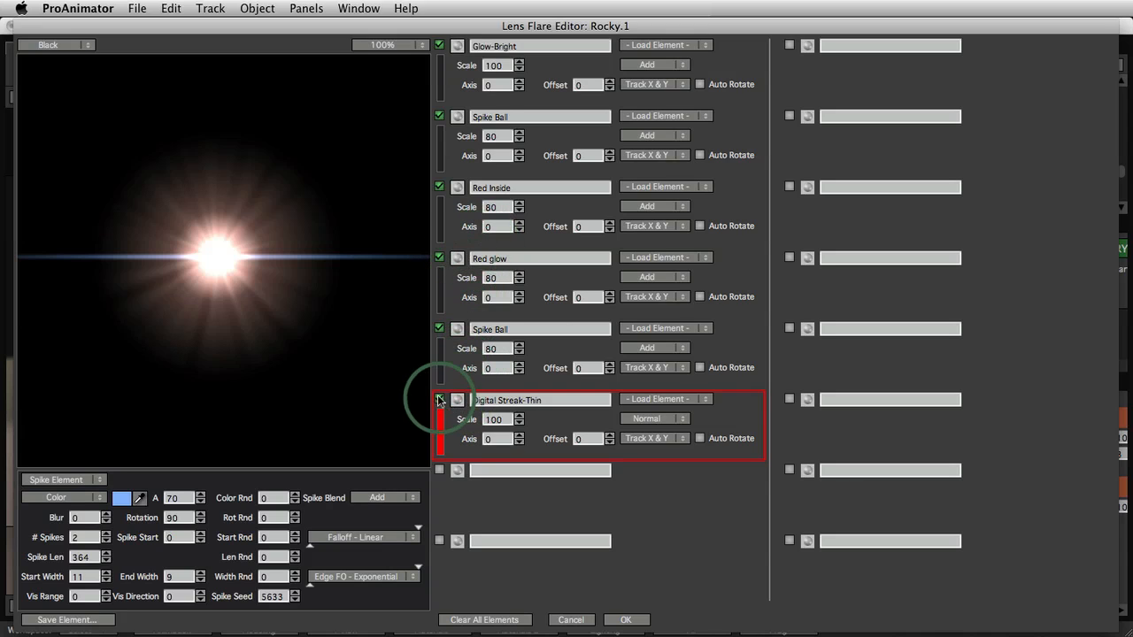
click(439, 117)
click(440, 117)
click(440, 45)
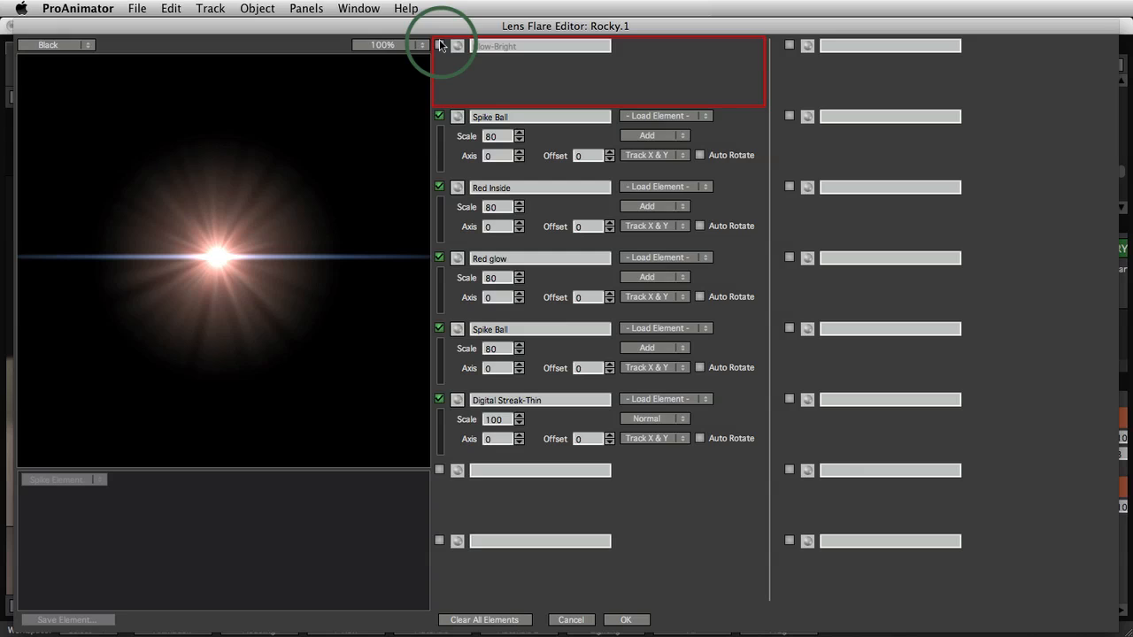
click(439, 258)
click(439, 329)
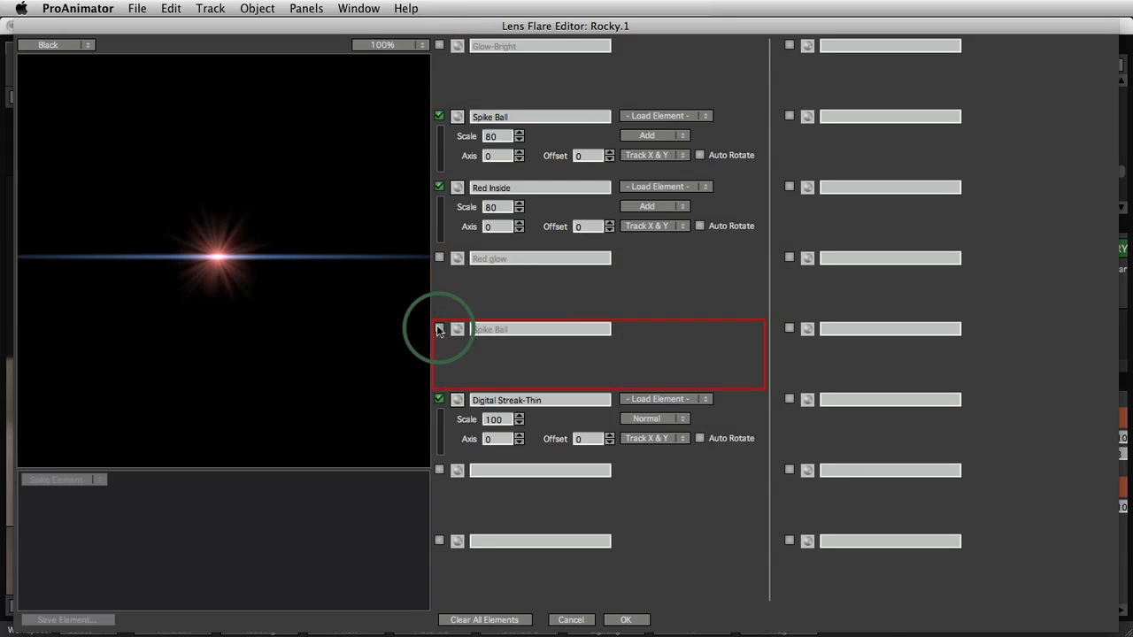
Compare the flare without and with Red Inside, leave that element enabled, and move the flare slightly above the middle of the preview
click(440, 188)
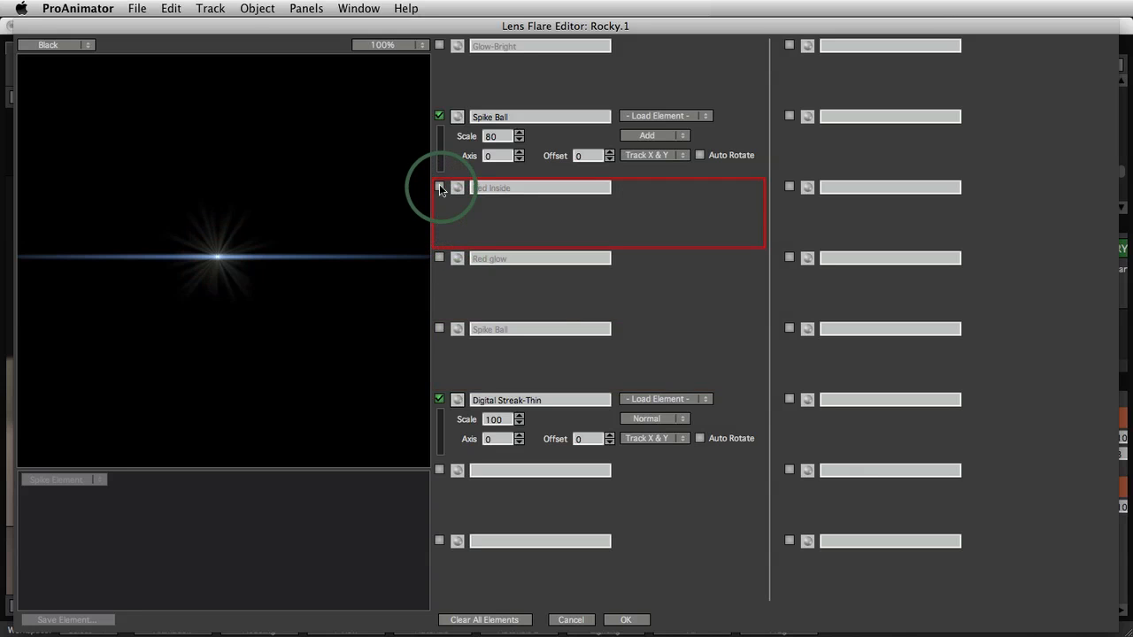
click(440, 188)
click(216, 221)
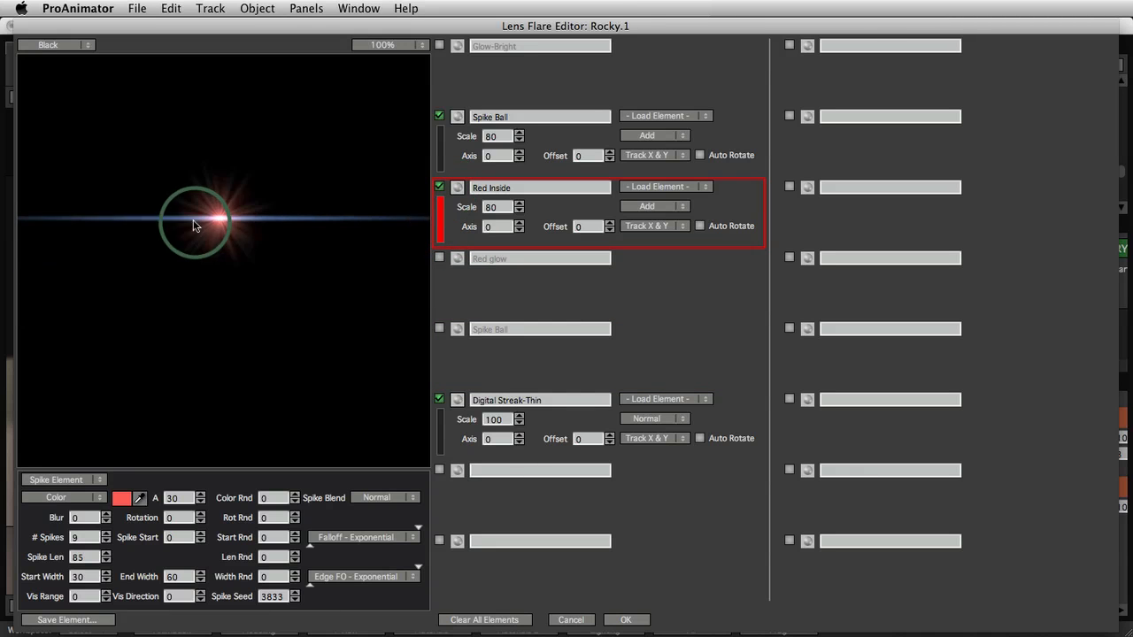
click(196, 225)
Try the Red glow element and the Spike Ball below it one at a time, and leave both disabled
click(456, 331)
click(439, 259)
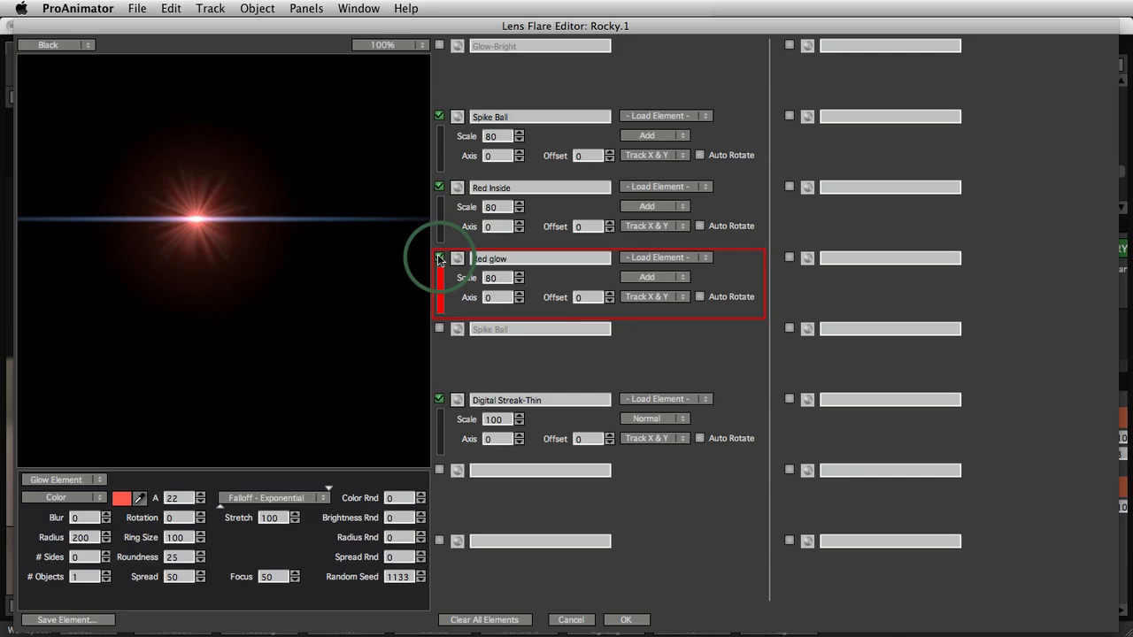
click(440, 305)
click(439, 330)
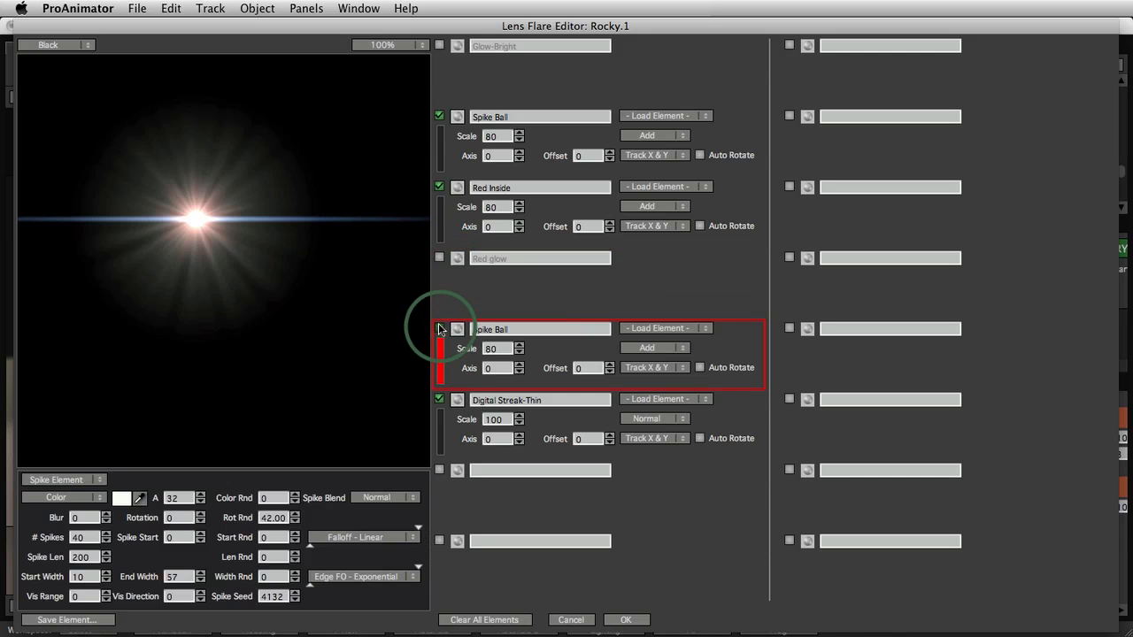
click(439, 329)
Enable the Glow-Bright element, and set its radius to 9 and its stretch to 632
click(440, 46)
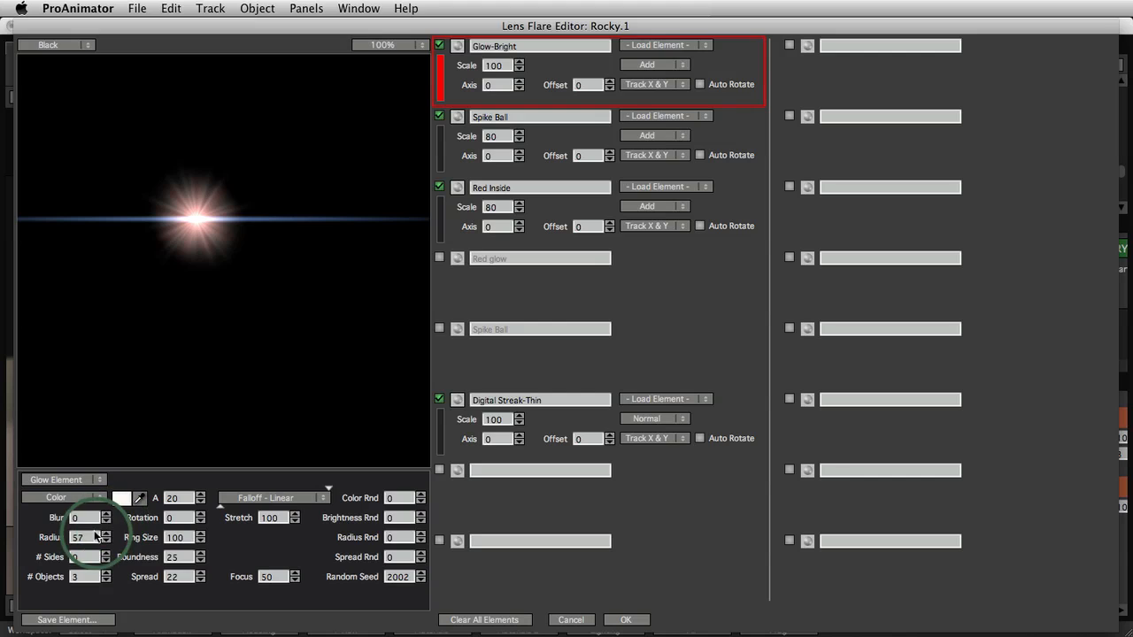
drag(90, 537, 52, 540)
drag(263, 522, 454, 512)
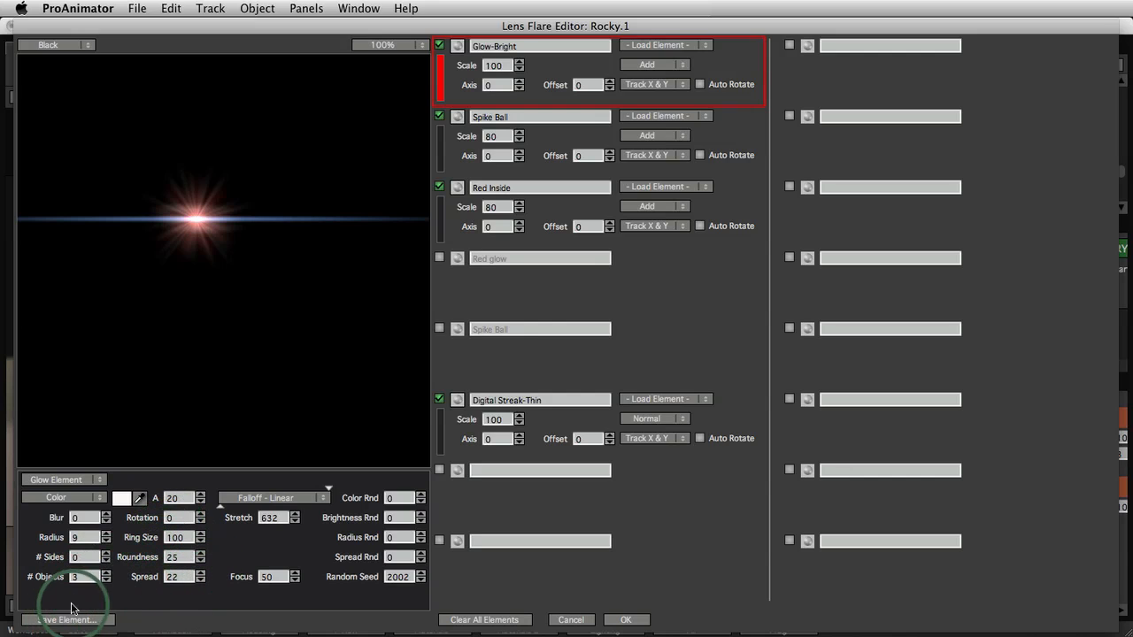
Try a single object for the Glow-Bright element, and set its number of objects to 2
double_click(84, 577)
text(1)
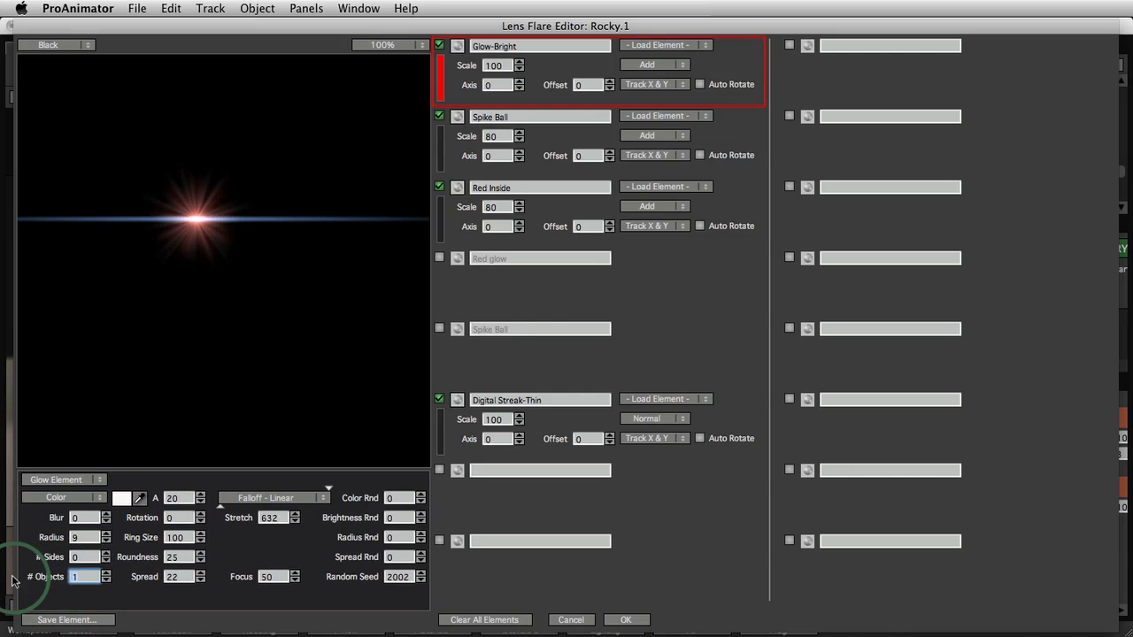
key(BackSpace)
key(Return)
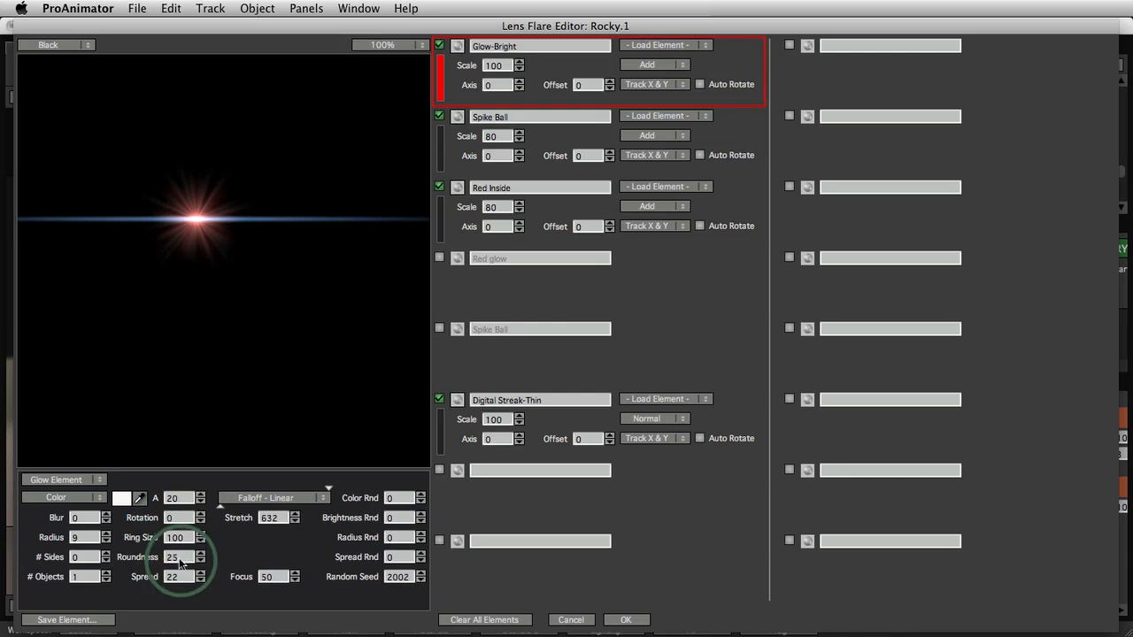
double_click(84, 577)
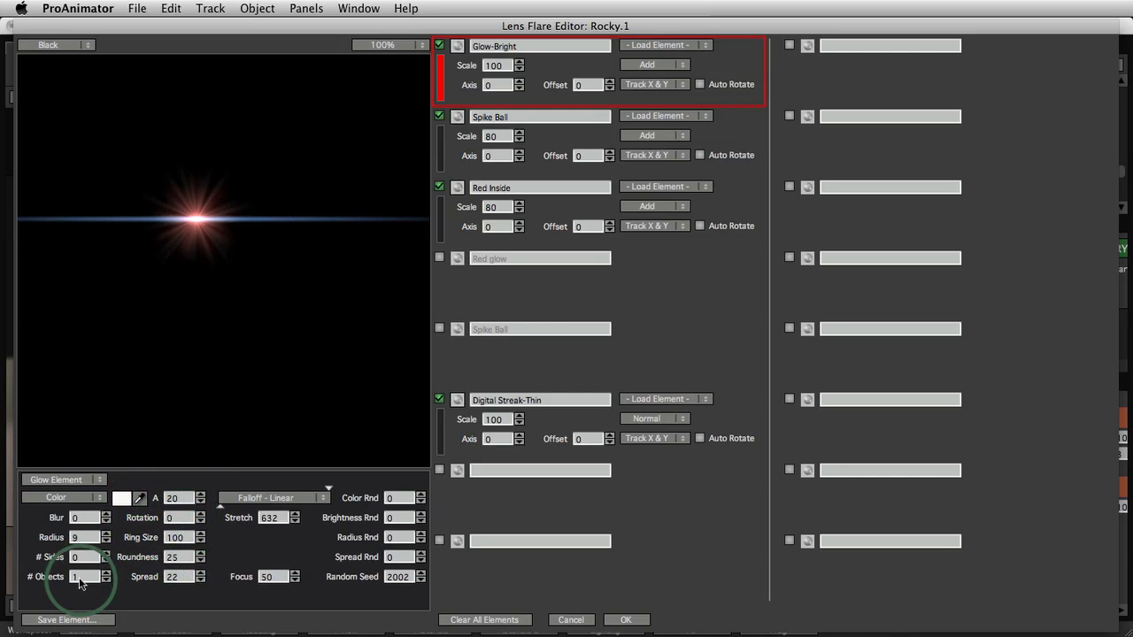
text(2)
Reposition the flare in the preview, accept the edited flare, and orbit the 3D scene to inspect it from different angles
drag(177, 253, 245, 278)
click(620, 616)
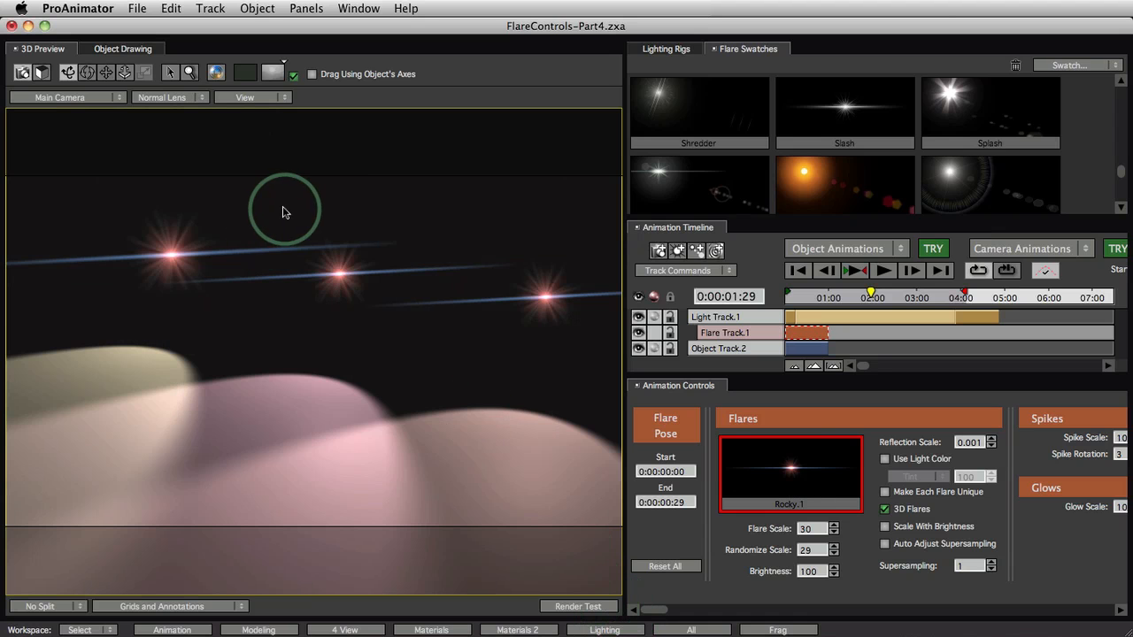
drag(283, 212, 235, 253)
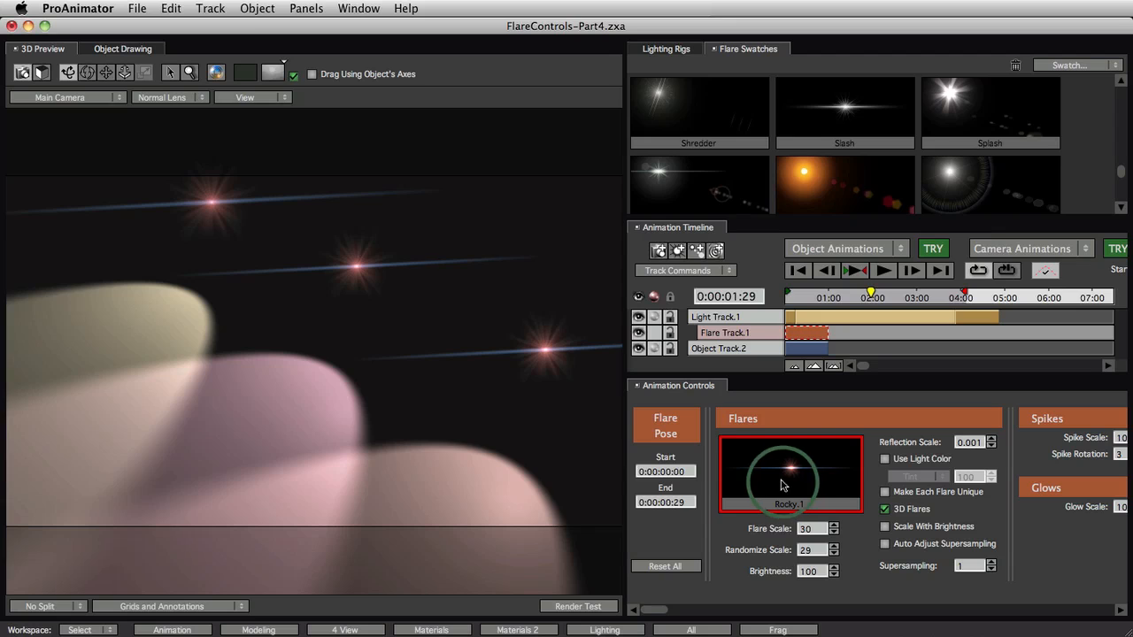
drag(470, 475, 715, 471)
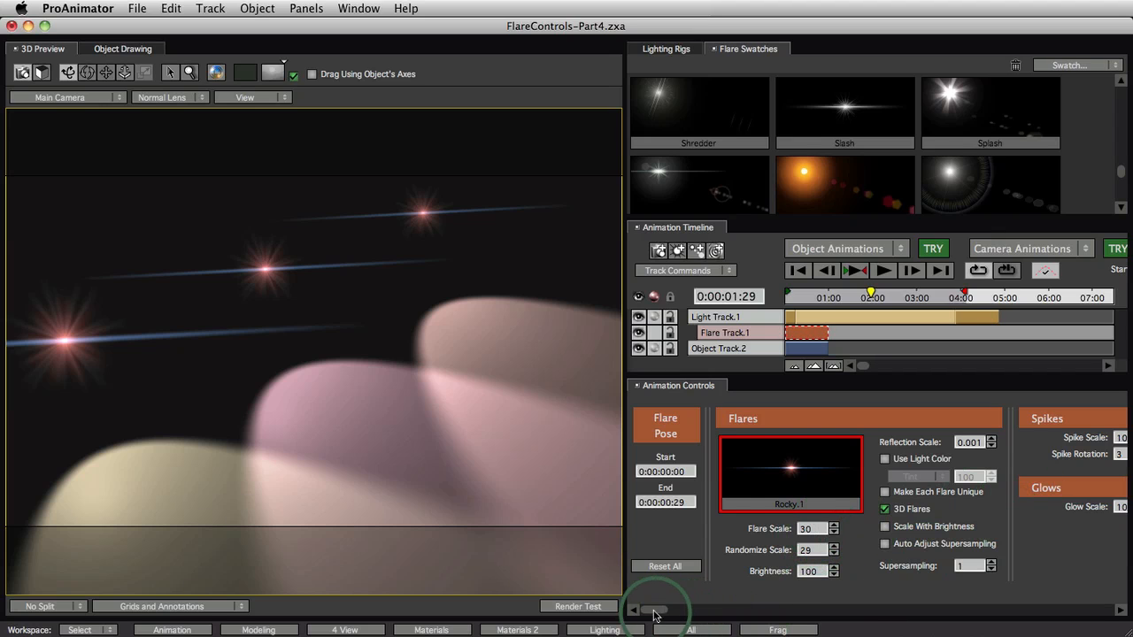
Try a spike scale of 12 for the flare pose, and set the spike scale to 91
drag(654, 610, 819, 610)
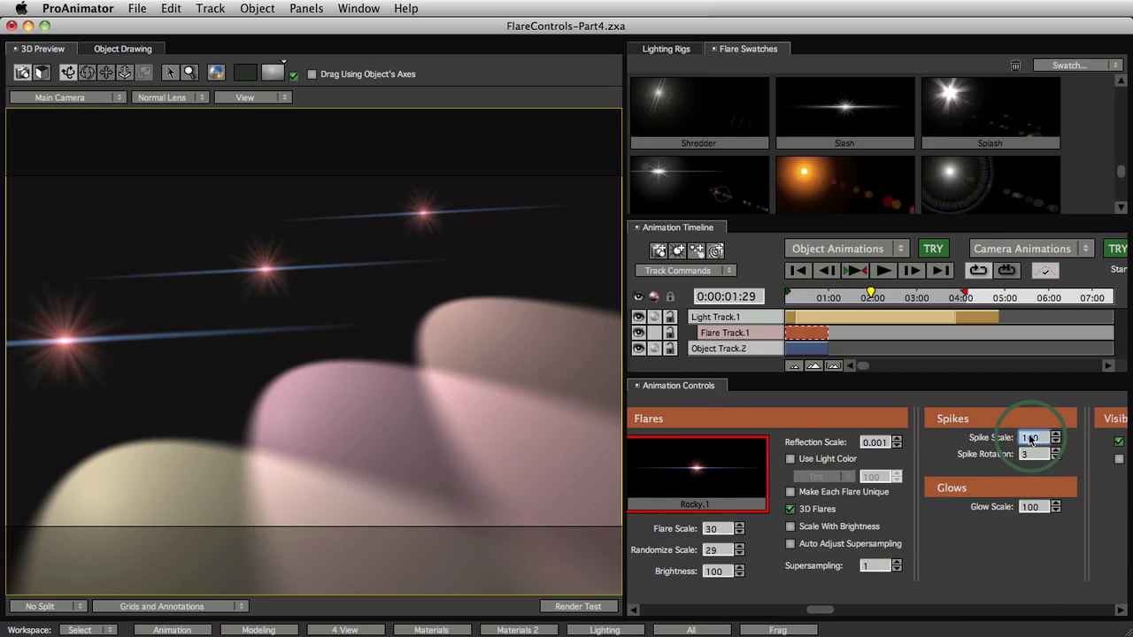
text(12)
key(Return)
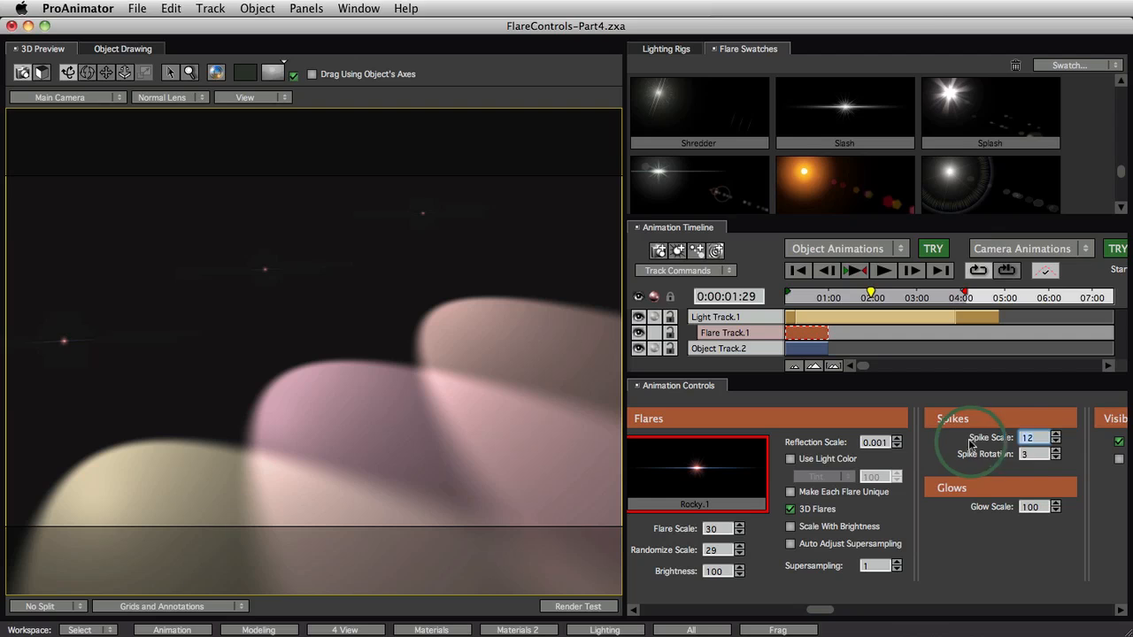
drag(971, 445, 1027, 443)
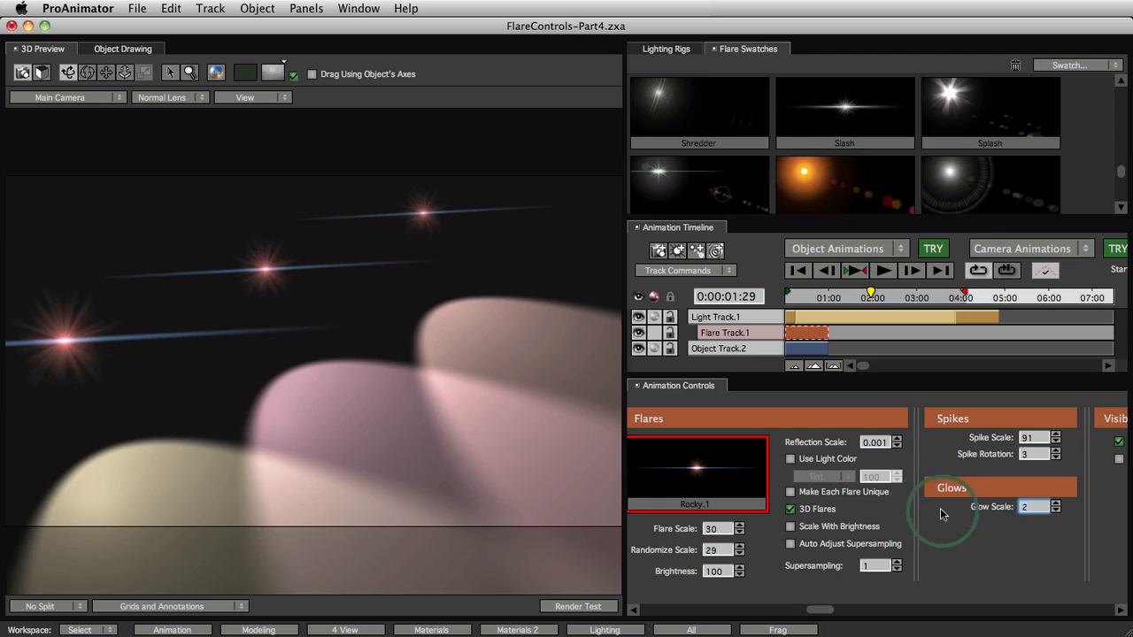
Set the flare pose's glow scale to 55, and check the flares in the 3D preview from a slightly different angle
drag(965, 507, 1001, 506)
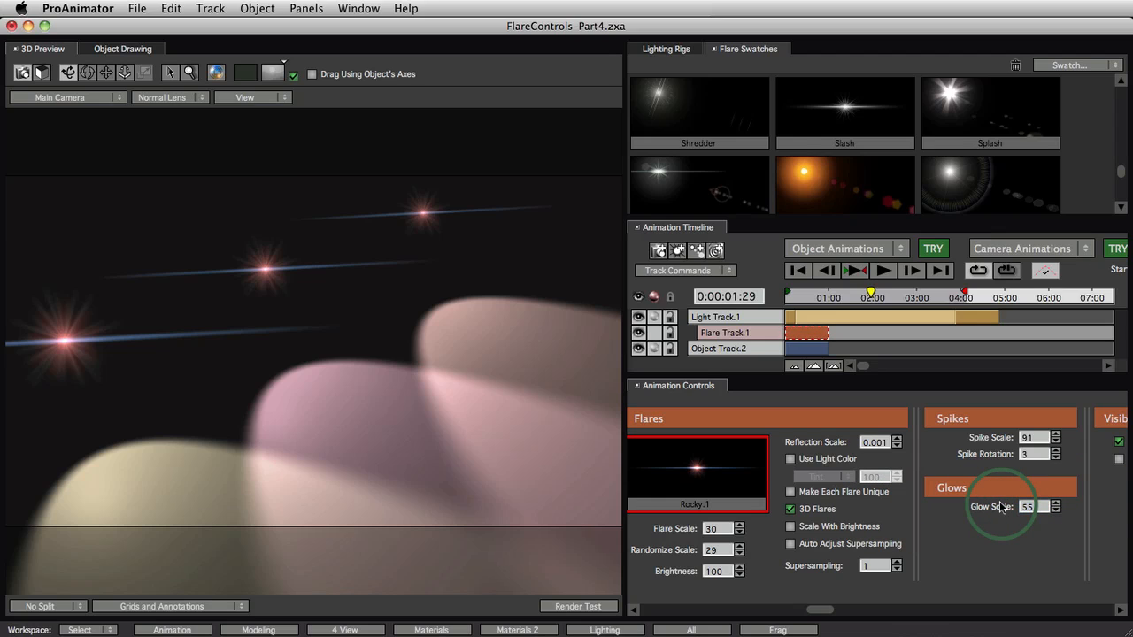
drag(402, 388, 505, 412)
click(763, 536)
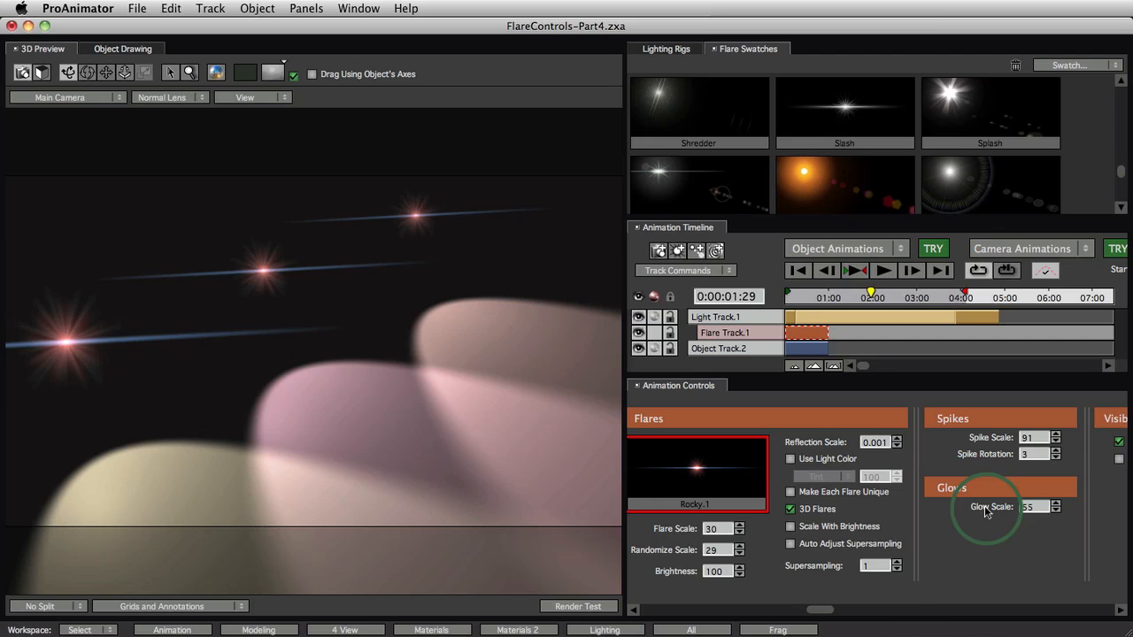
drag(818, 611, 658, 594)
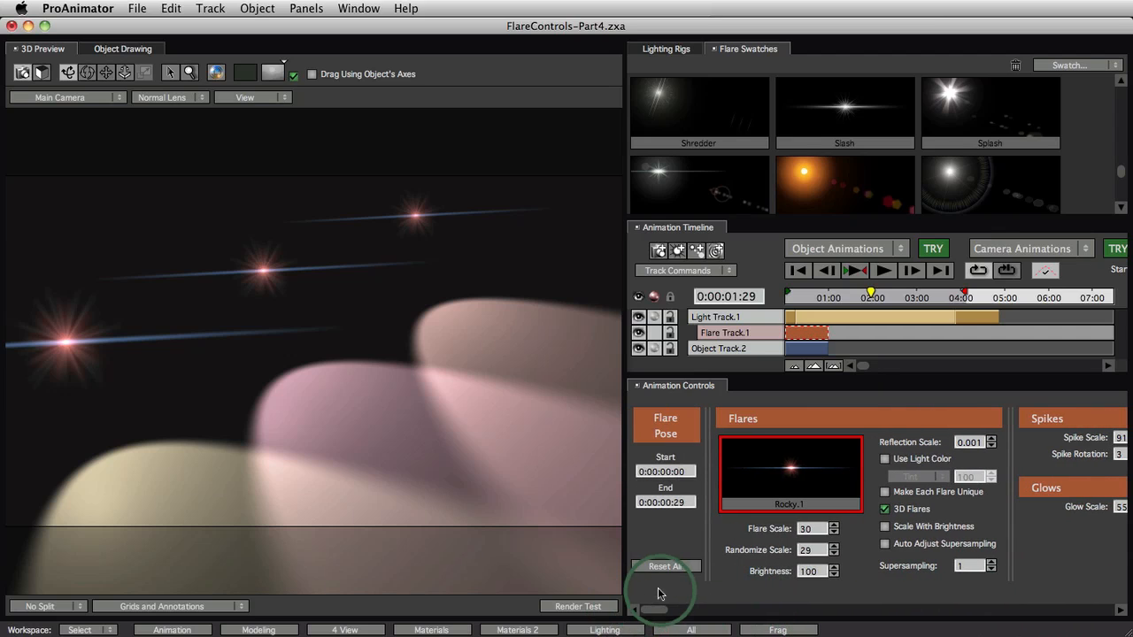